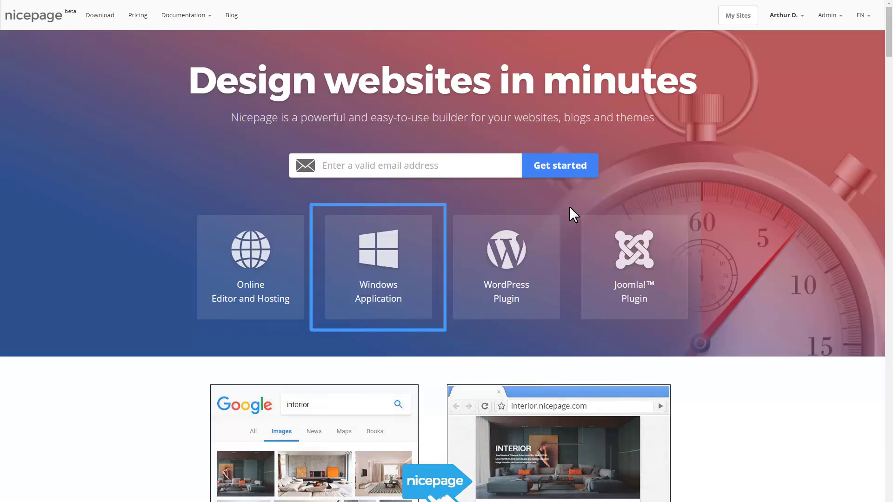
# Step: Enter an e-mail address on the Nicepage website and get started
pyautogui.click(409, 168)
pyautogui.write('test@test.com')
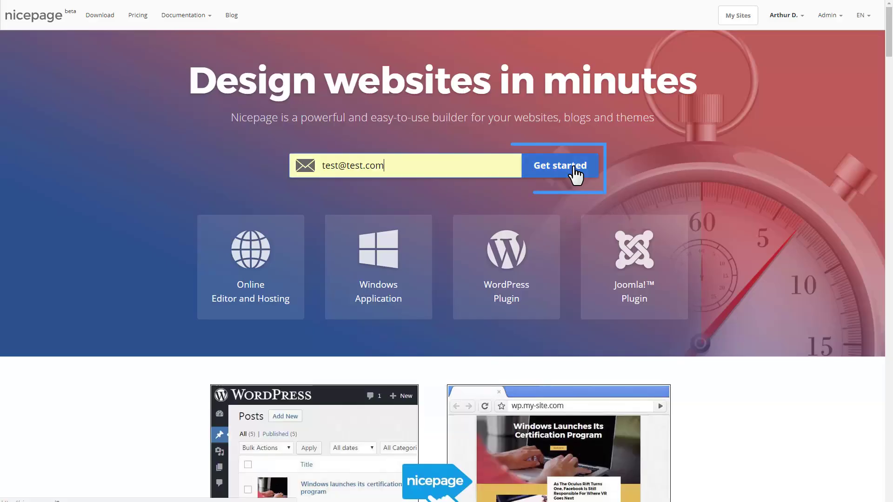
pyautogui.click(576, 168)
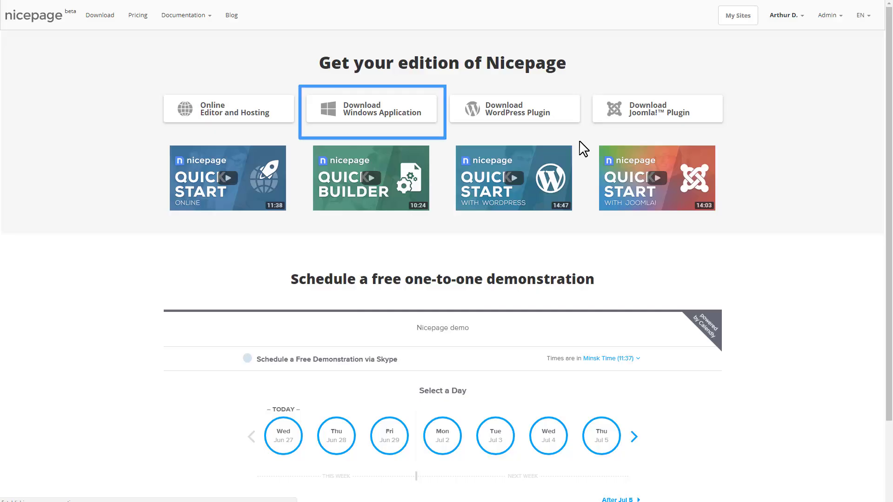
# Step: Download the Nicepage Windows installer, run it and accept the licence agreement
pyautogui.click(427, 128)
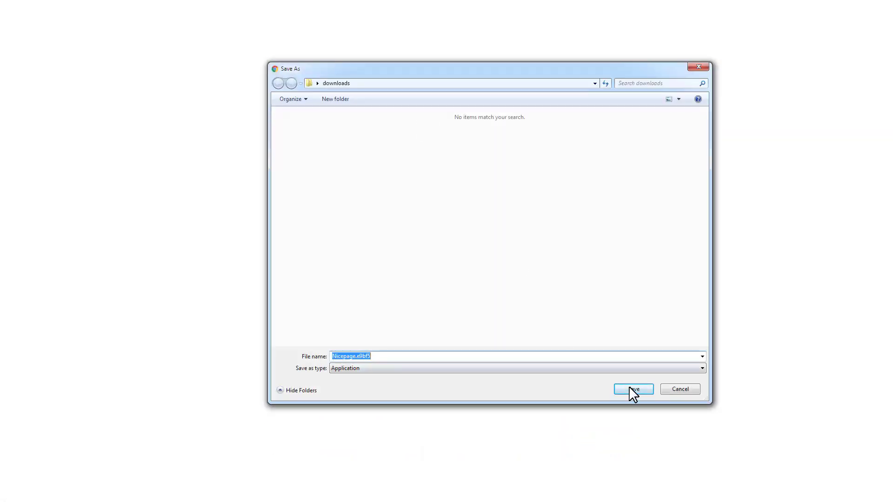
pyautogui.click(628, 383)
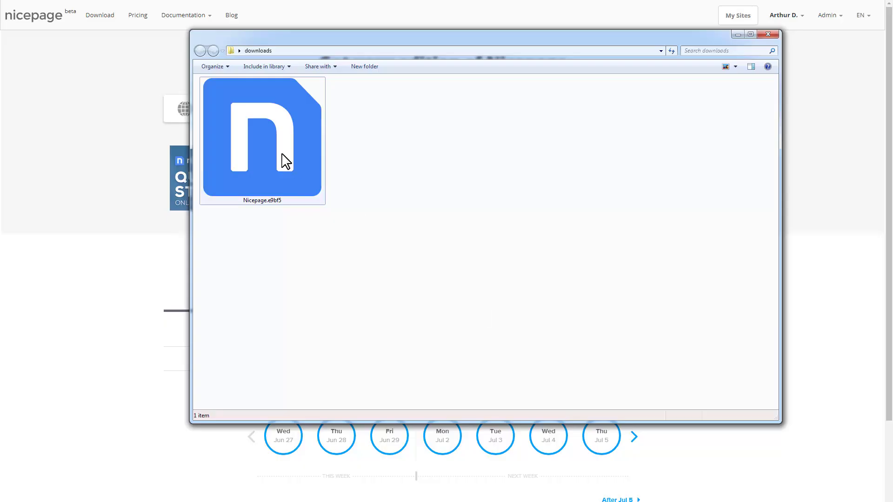
pyautogui.doubleClick(285, 161)
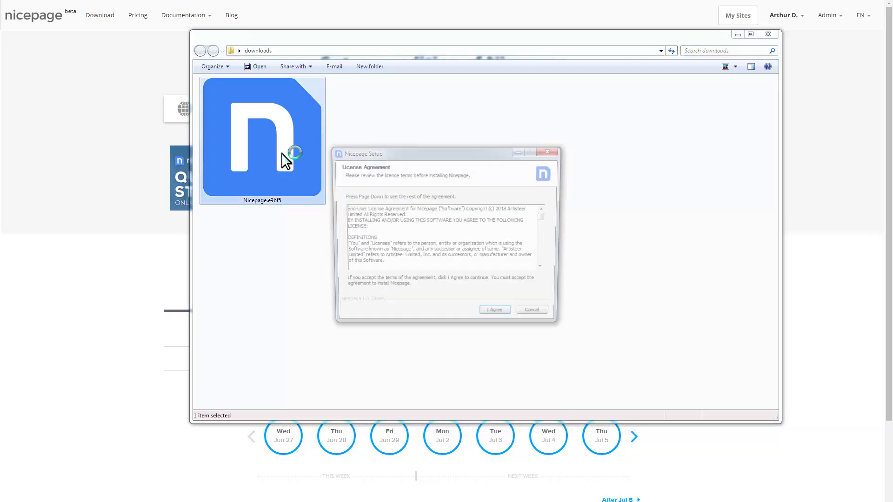
pyautogui.click(495, 311)
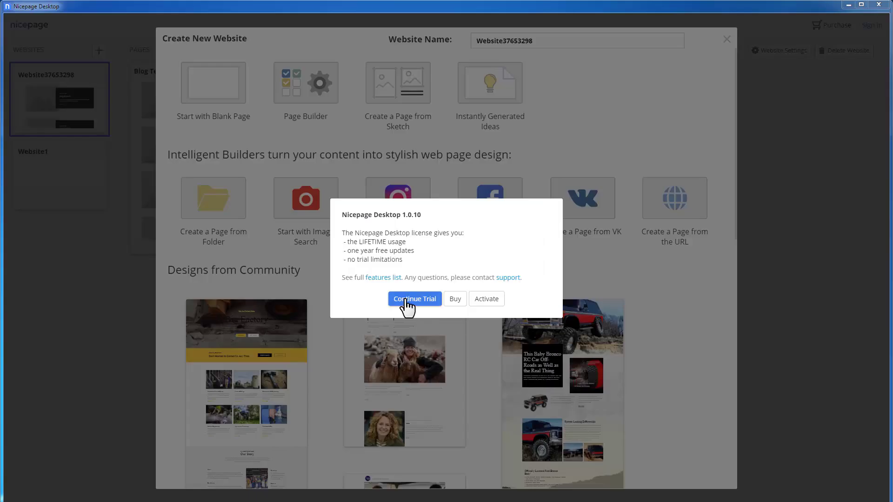
# Step: Continue the free trial past the licence notice and pick the Page Builder tile
pyautogui.click(406, 303)
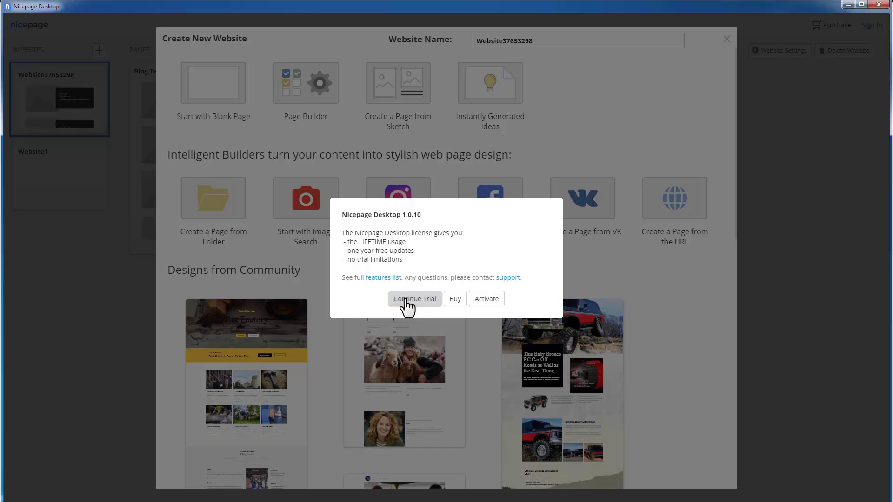
pyautogui.click(407, 303)
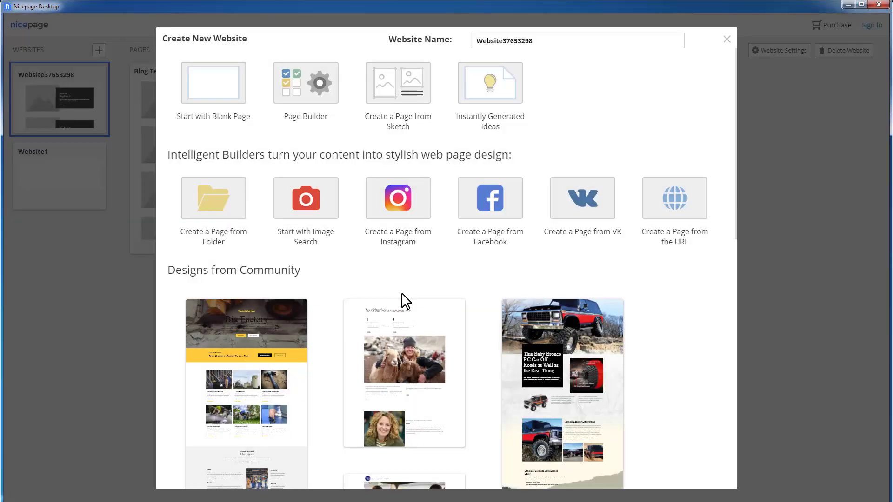
pyautogui.click(238, 94)
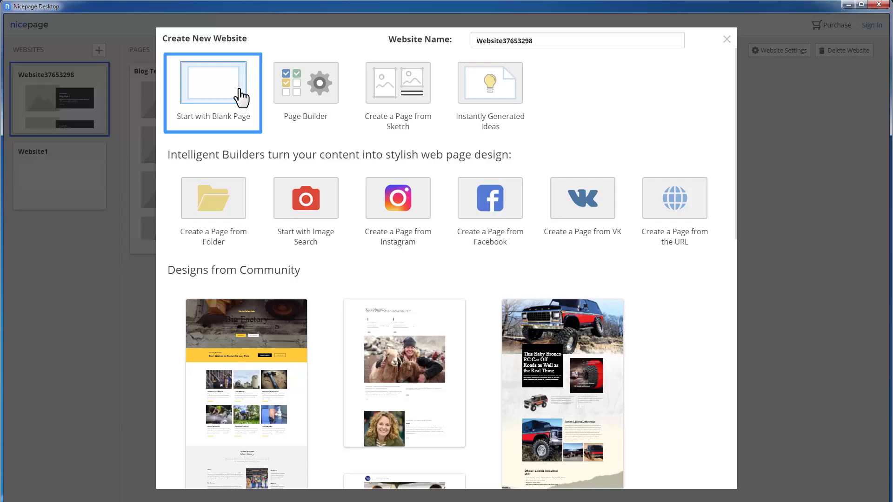
# Step: Build a page from selected posts using the ten Interior sample images
pyautogui.click(334, 103)
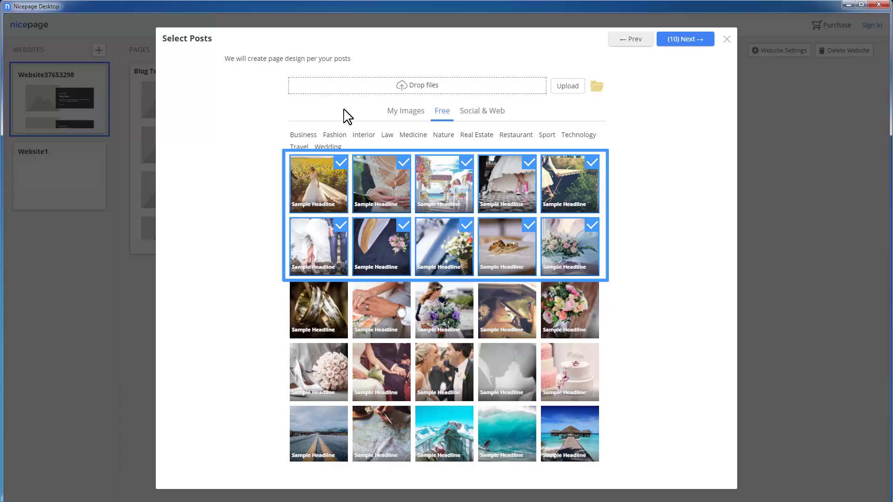
pyautogui.click(362, 136)
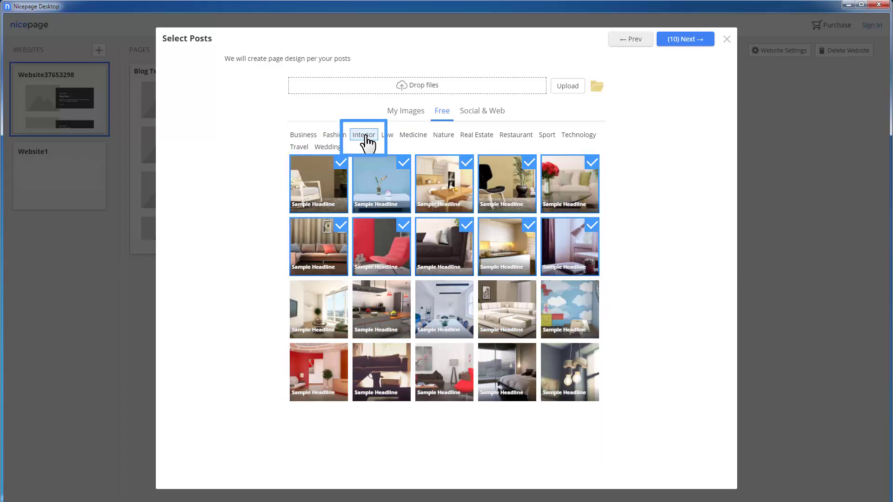
pyautogui.click(703, 47)
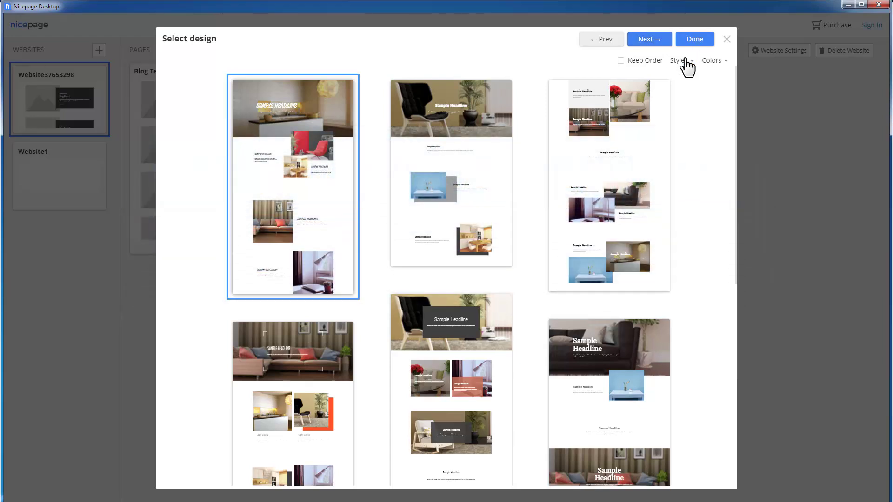
# Step: Filter the generated designs to Split layout style and Colored colour schemes
pyautogui.click(683, 64)
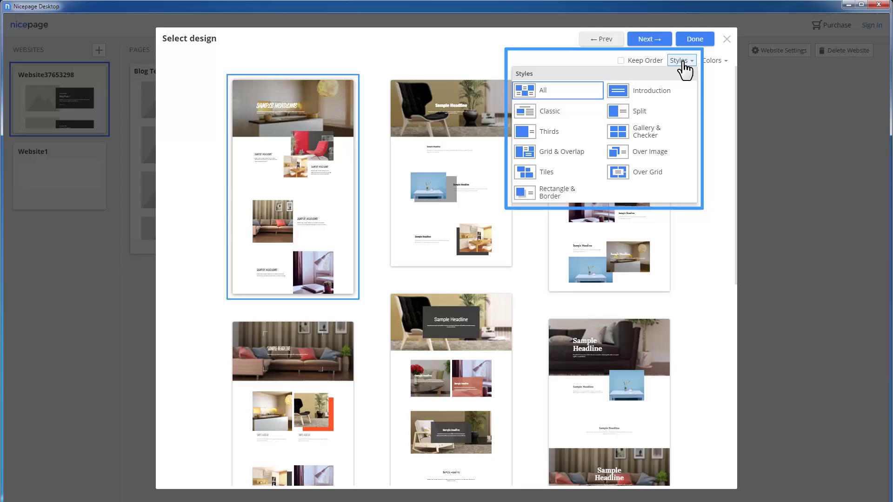
pyautogui.click(653, 113)
pyautogui.click(711, 62)
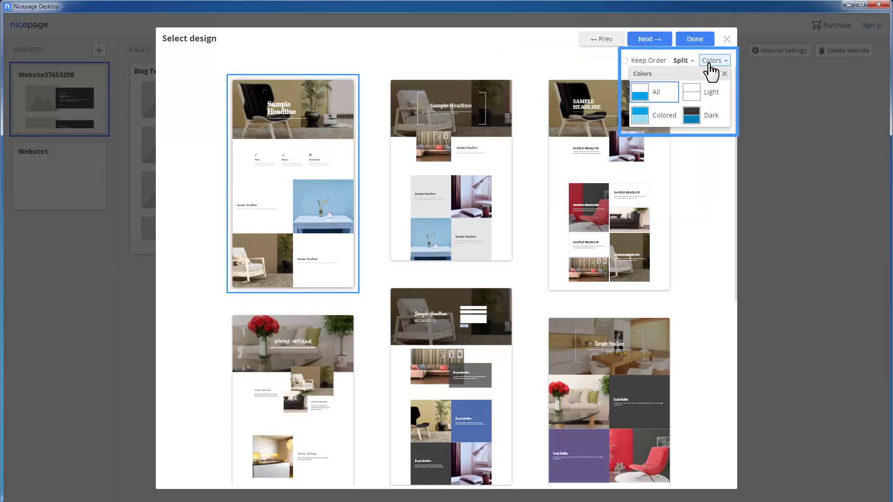
pyautogui.click(661, 115)
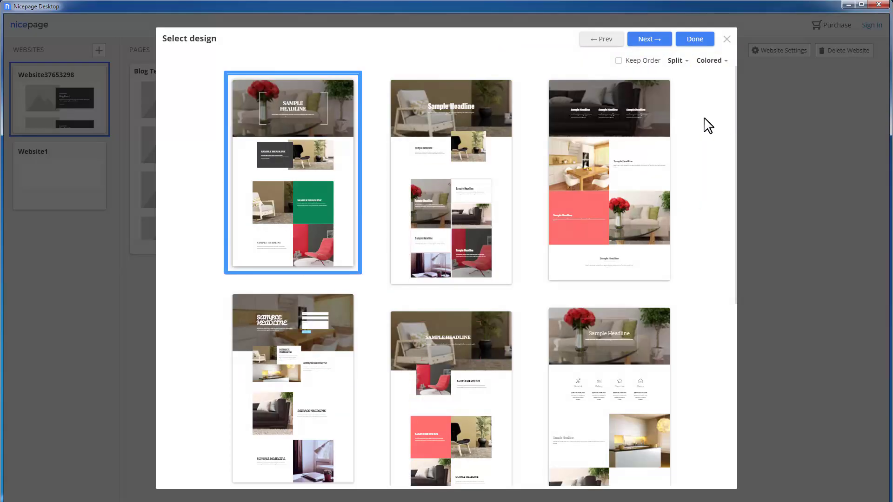
# Step: Go back, page through the community designs and start from the Business of the Future design
pyautogui.click(591, 40)
pyautogui.scroll(-12, 693, 336)
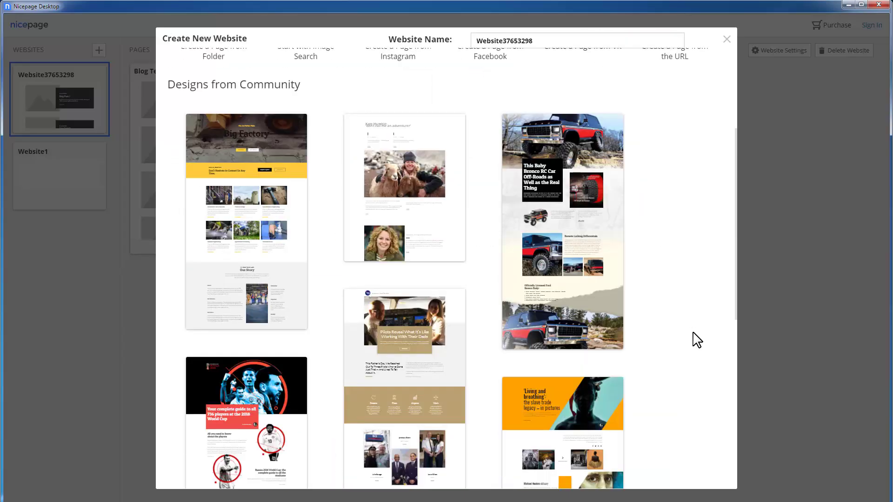
pyautogui.click(387, 462)
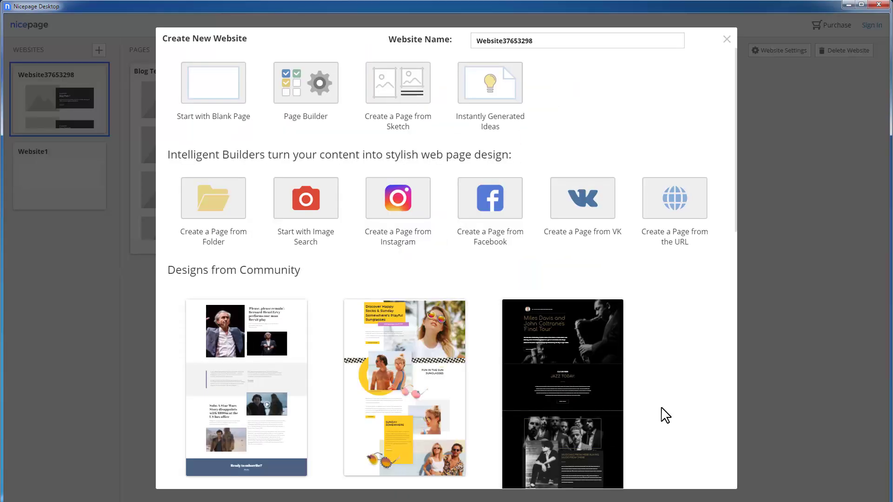
pyautogui.scroll(-5, 663, 413)
pyautogui.scroll(-5, 667, 416)
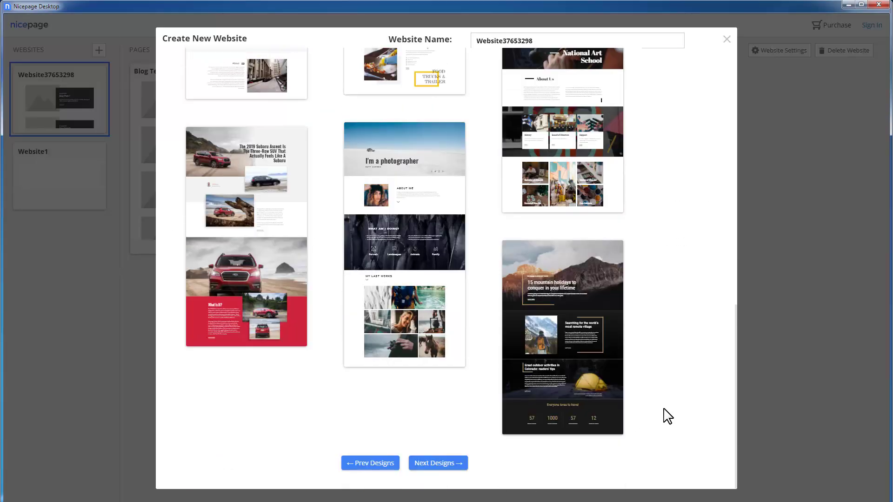
pyautogui.click(435, 465)
pyautogui.scroll(-5, 678, 443)
pyautogui.scroll(-5, 677, 446)
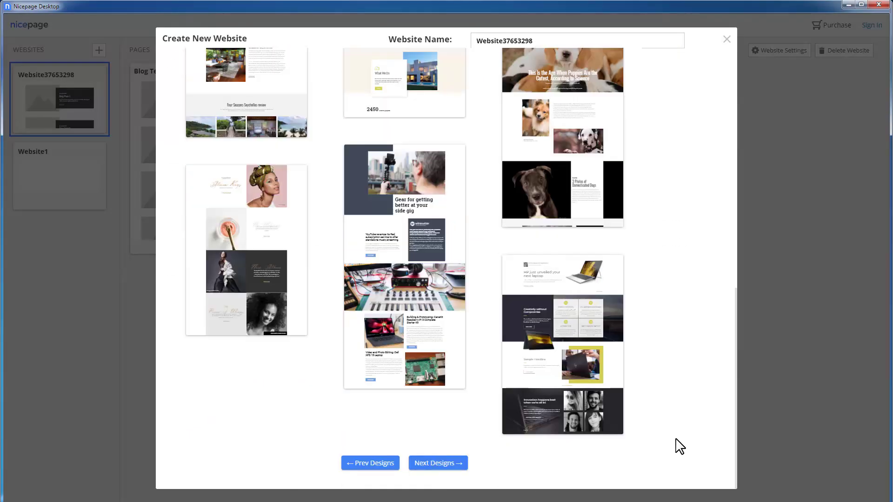
pyautogui.click(444, 465)
pyautogui.scroll(-3, 682, 386)
pyautogui.scroll(-5, 681, 387)
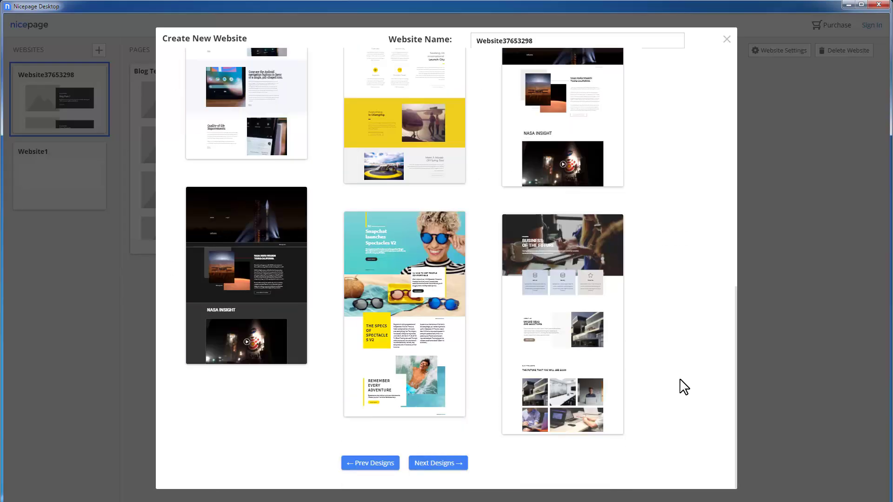
pyautogui.click(554, 361)
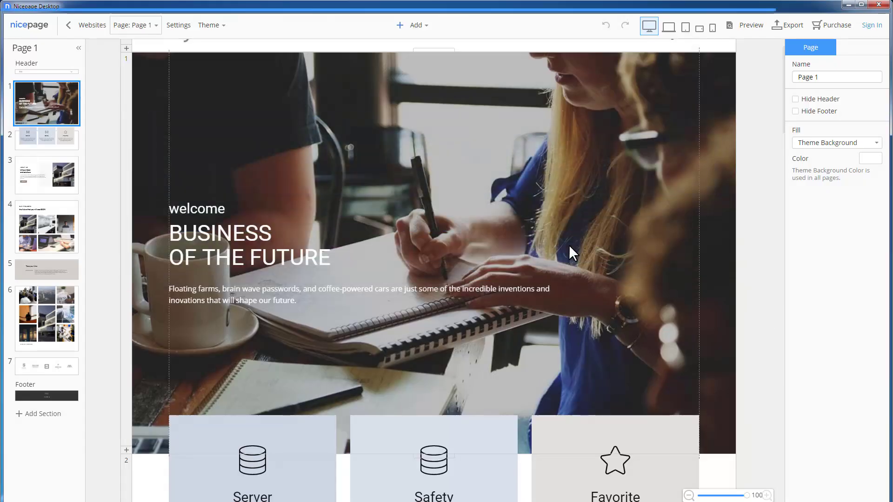
pyautogui.click(145, 31)
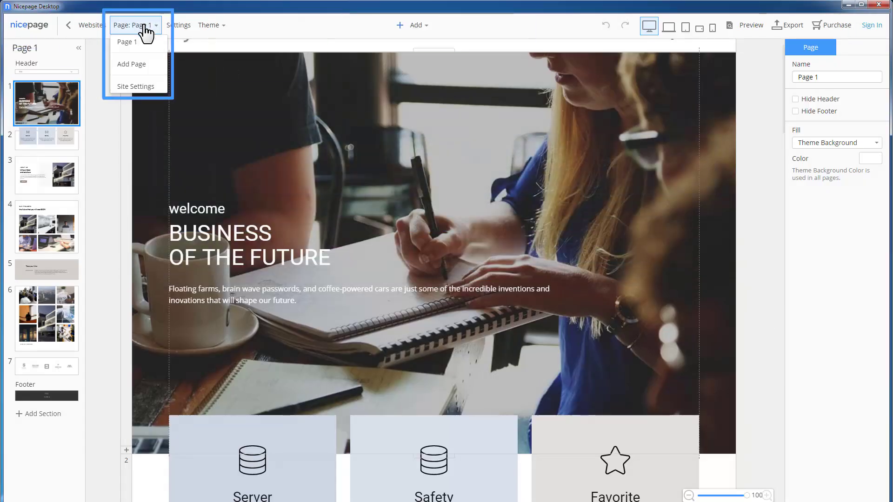
pyautogui.click(146, 32)
pyautogui.click(212, 28)
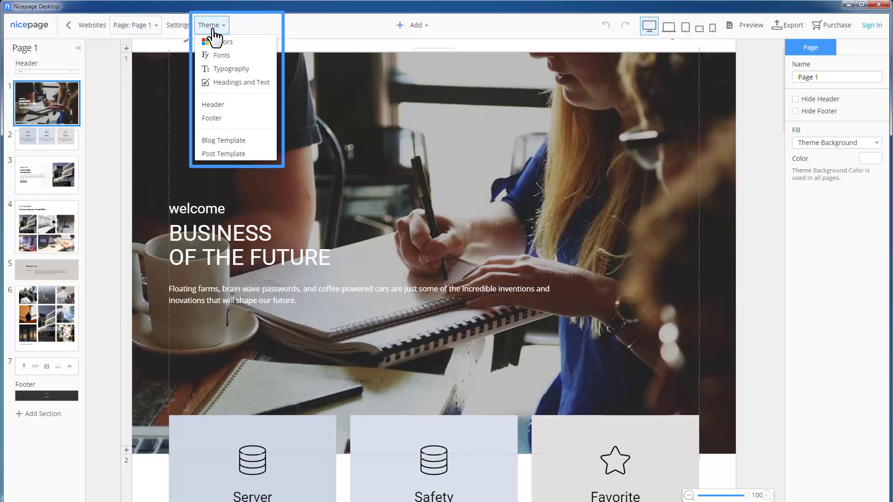
pyautogui.click(425, 29)
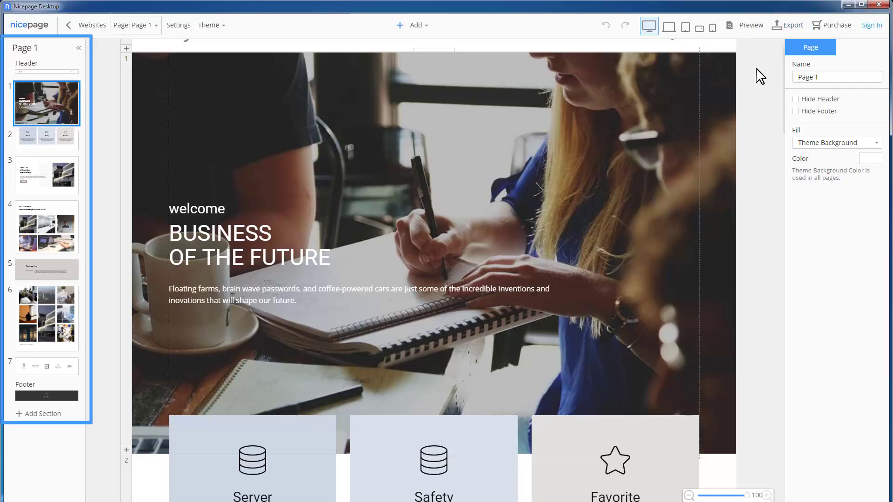
pyautogui.click(46, 72)
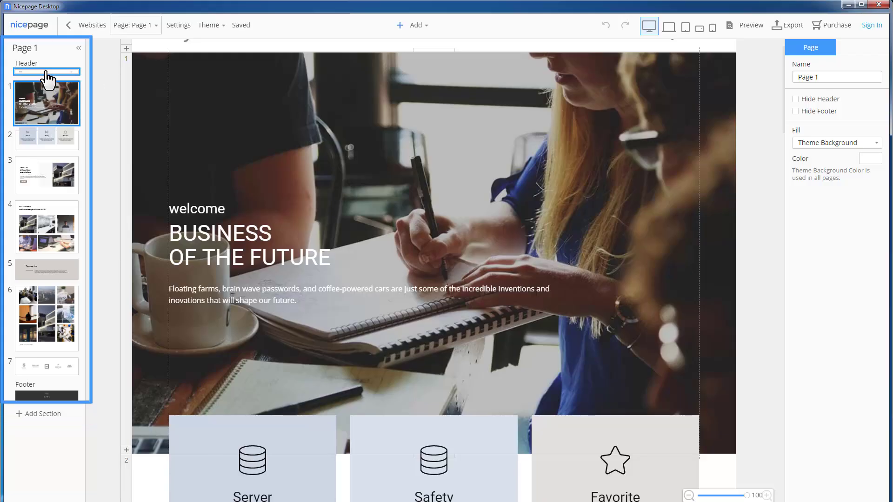
pyautogui.click(50, 397)
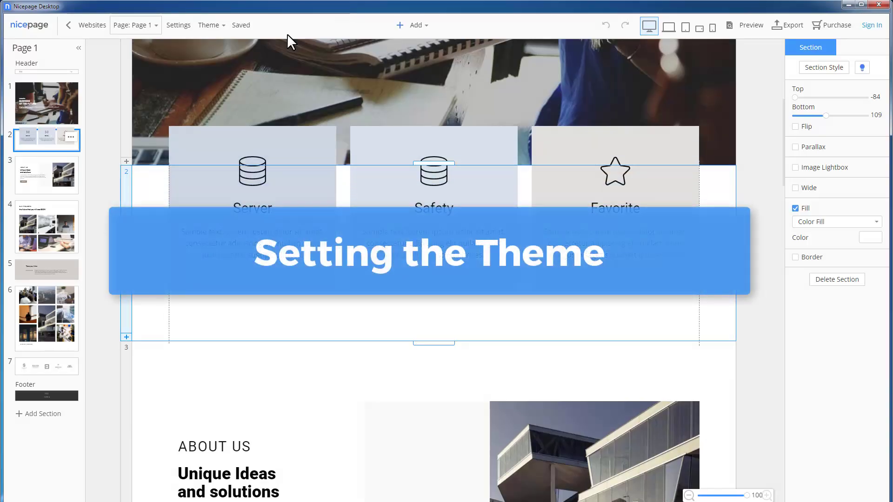
# Step: In Theme Colors, try the pink, orange-navy and red palettes, then apply the blue-grey palette
pyautogui.click(213, 31)
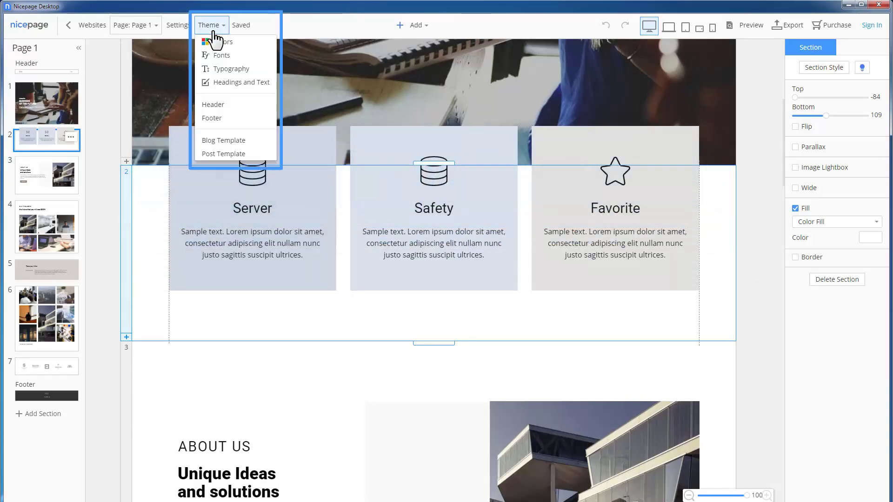
pyautogui.click(245, 41)
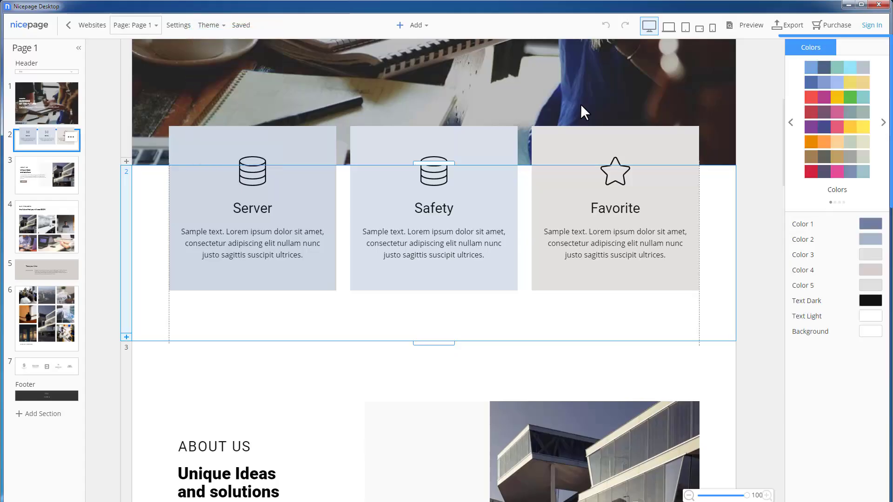
pyautogui.click(883, 123)
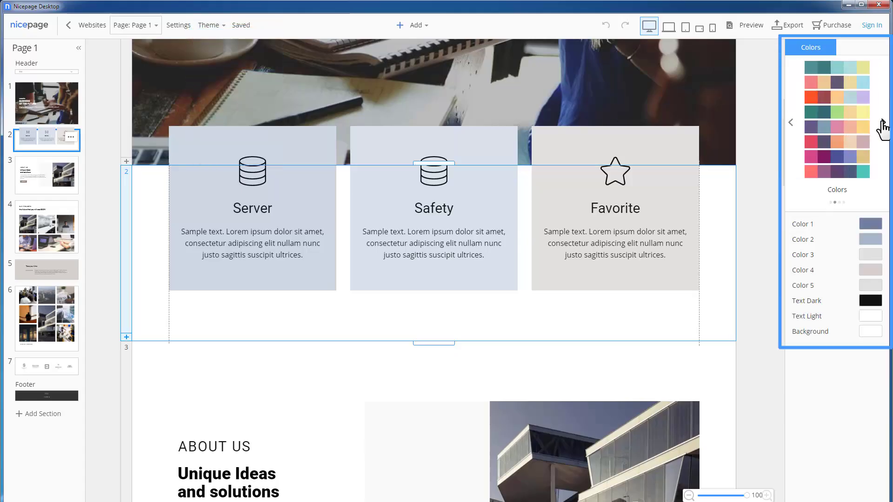
pyautogui.click(882, 123)
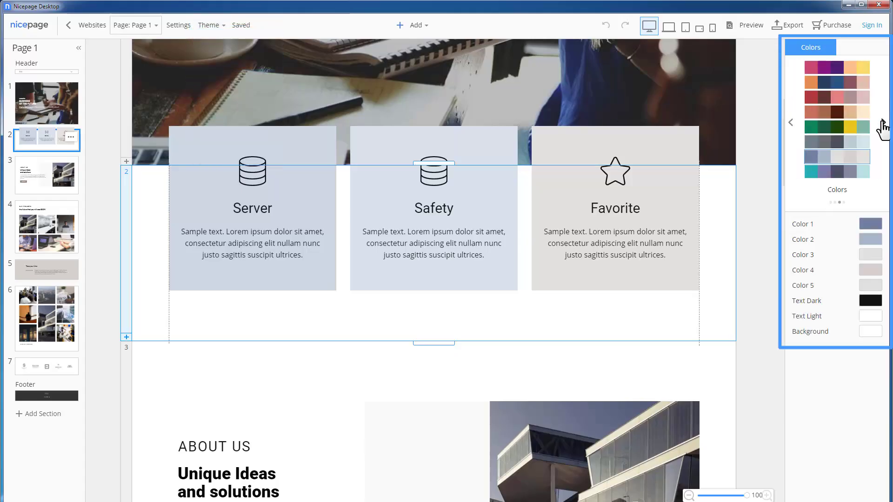
pyautogui.click(832, 70)
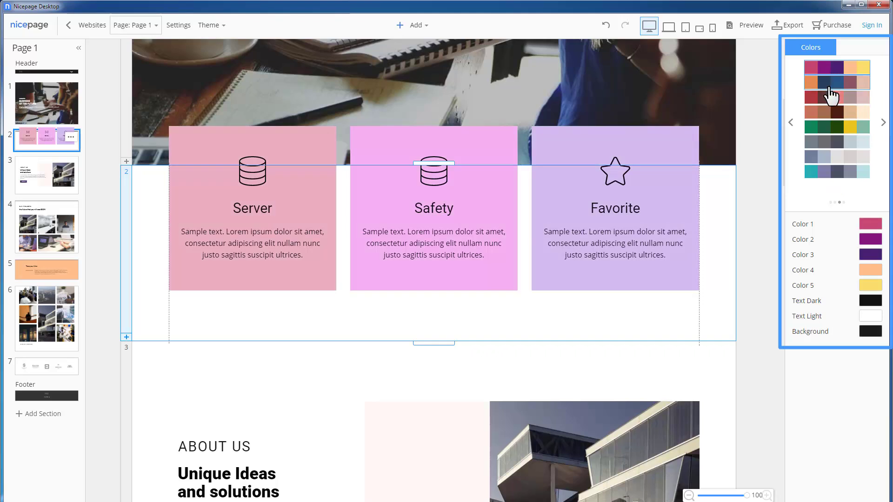
pyautogui.click(830, 86)
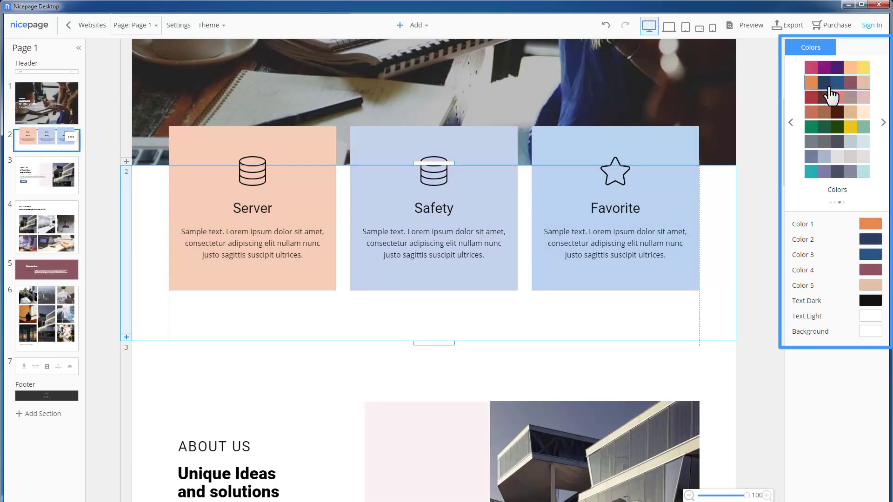
pyautogui.click(832, 99)
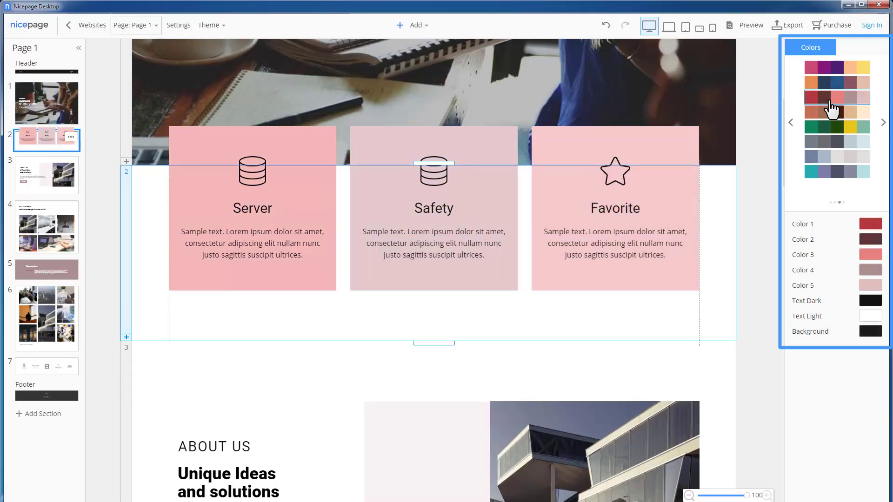
pyautogui.click(839, 158)
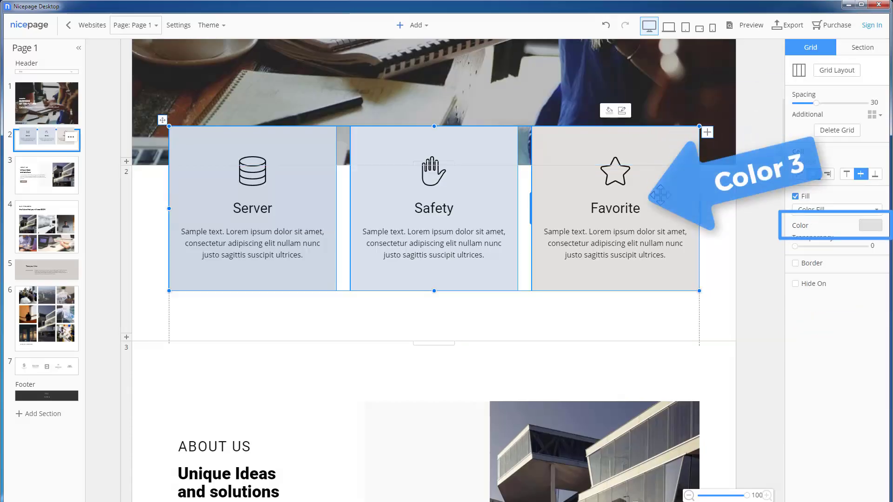
pyautogui.click(211, 25)
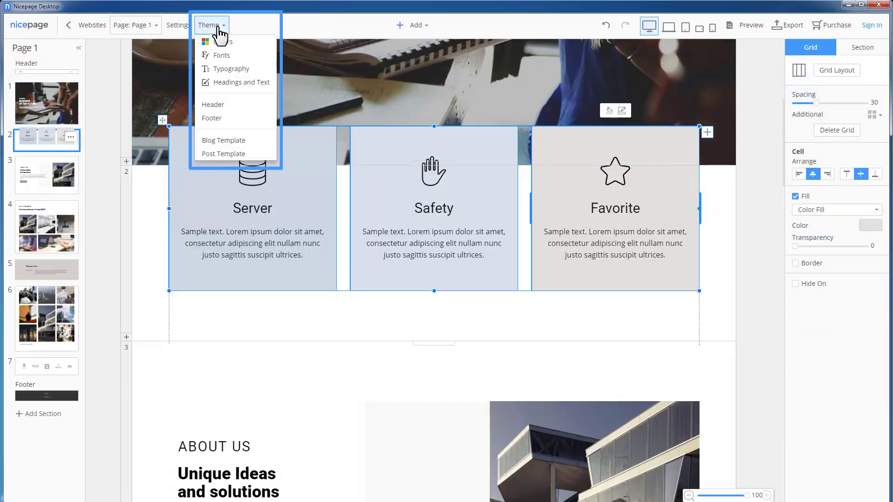
# Step: Browse the theme font pairs and choose Open Sans headings with Roboto body text
pyautogui.click(247, 56)
pyautogui.click(882, 148)
pyautogui.click(882, 149)
pyautogui.click(843, 149)
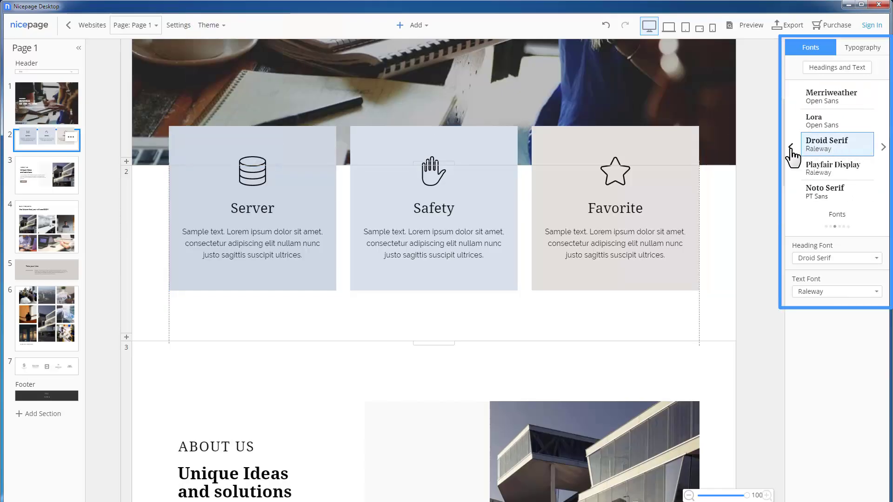
pyautogui.click(791, 148)
pyautogui.click(834, 147)
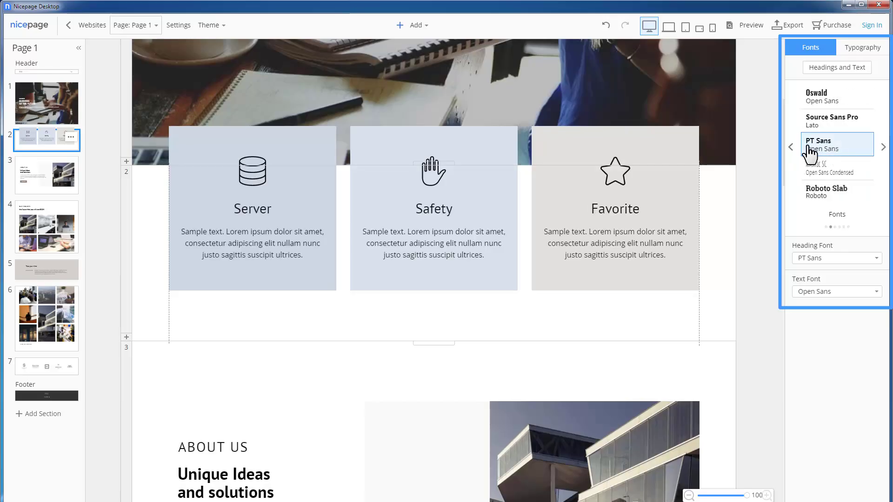
pyautogui.click(791, 148)
pyautogui.click(841, 123)
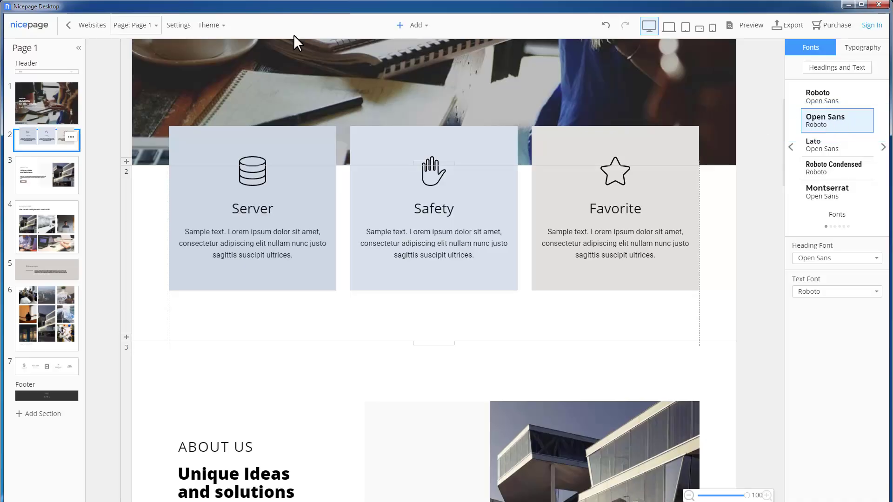
# Step: In Theme Typography, try Light and Uppercase headings, then settle on Bold headings
pyautogui.click(222, 33)
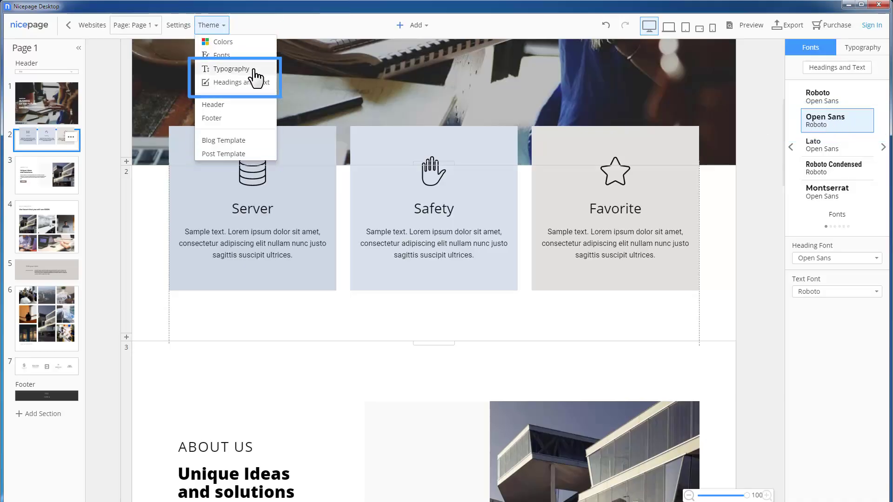
pyautogui.click(254, 69)
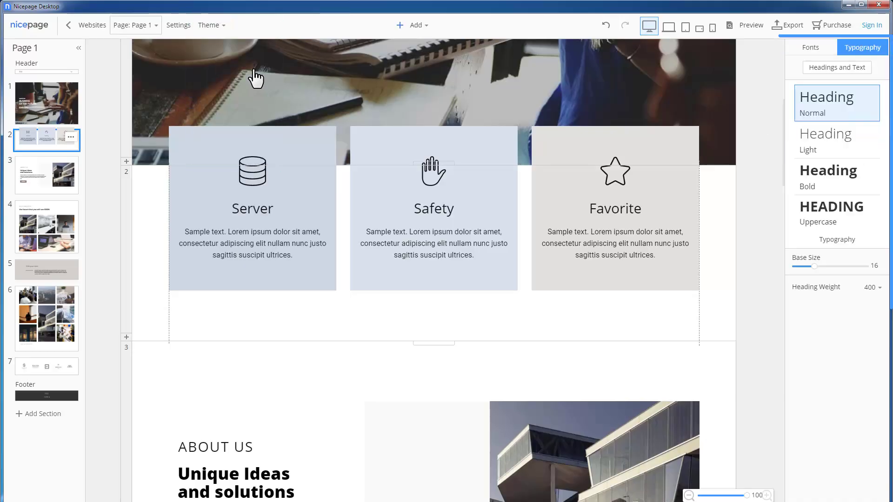
pyautogui.click(831, 141)
pyautogui.click(827, 224)
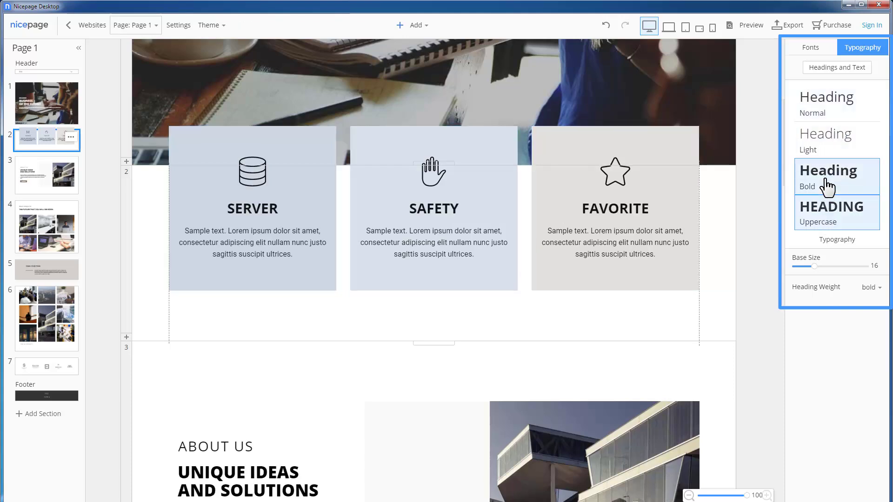
pyautogui.click(827, 186)
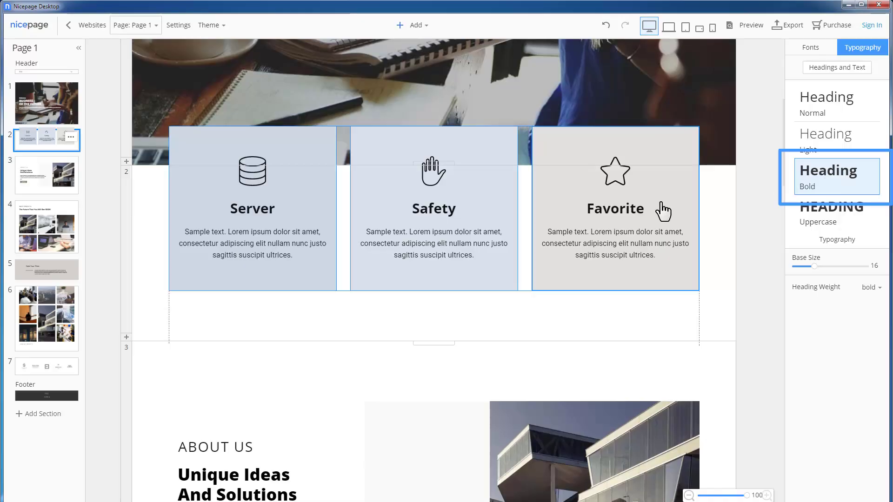
pyautogui.click(625, 214)
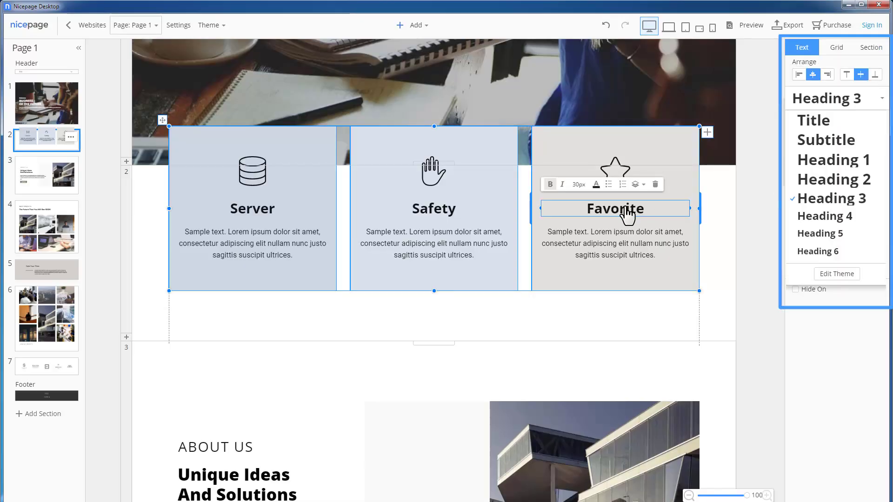
pyautogui.click(209, 26)
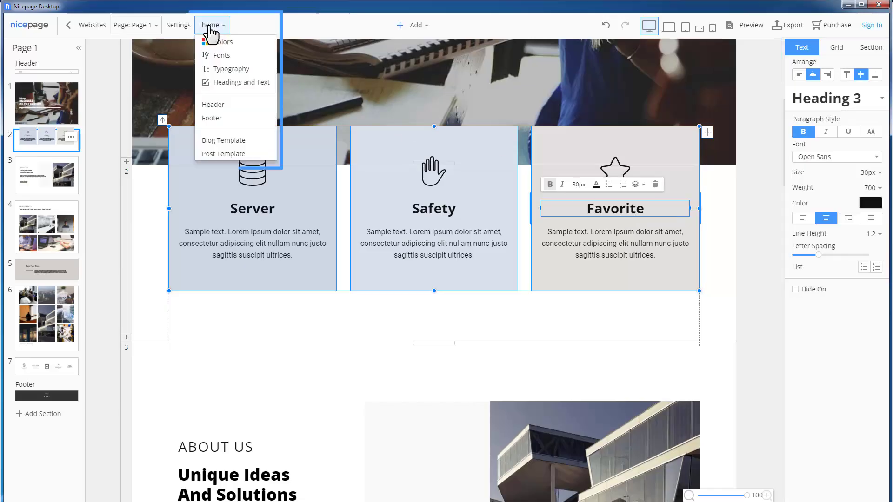
# Step: Select the page header and apply the MySite header layout
pyautogui.click(254, 85)
pyautogui.click(165, 442)
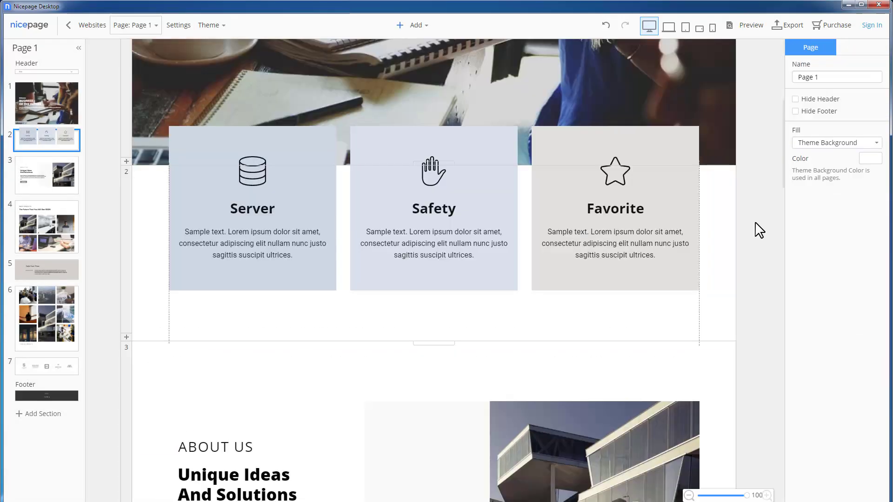
pyautogui.click(52, 73)
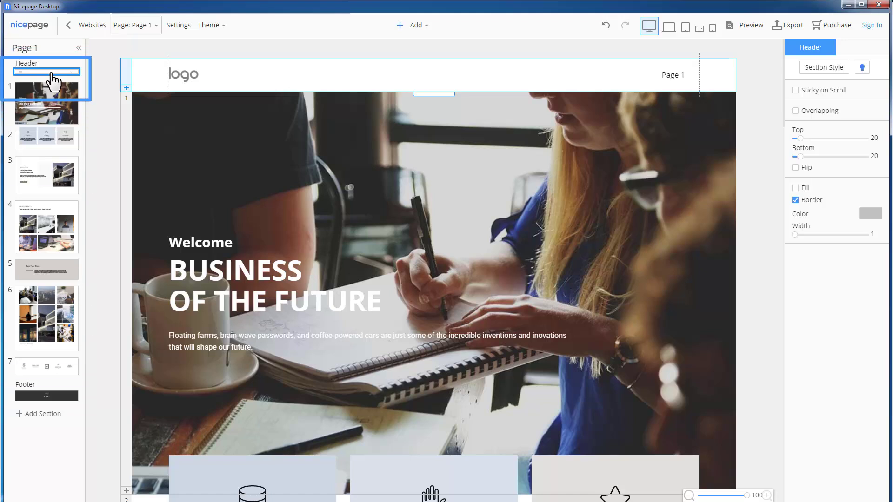
pyautogui.click(818, 70)
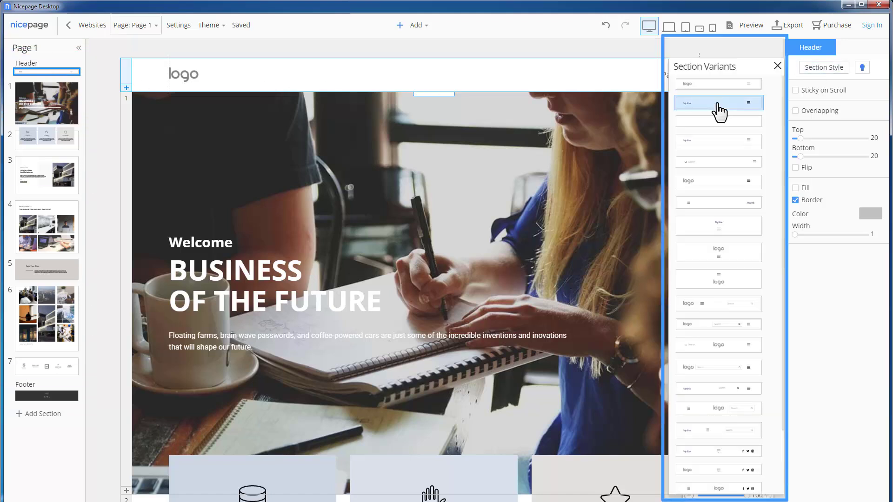
pyautogui.click(718, 104)
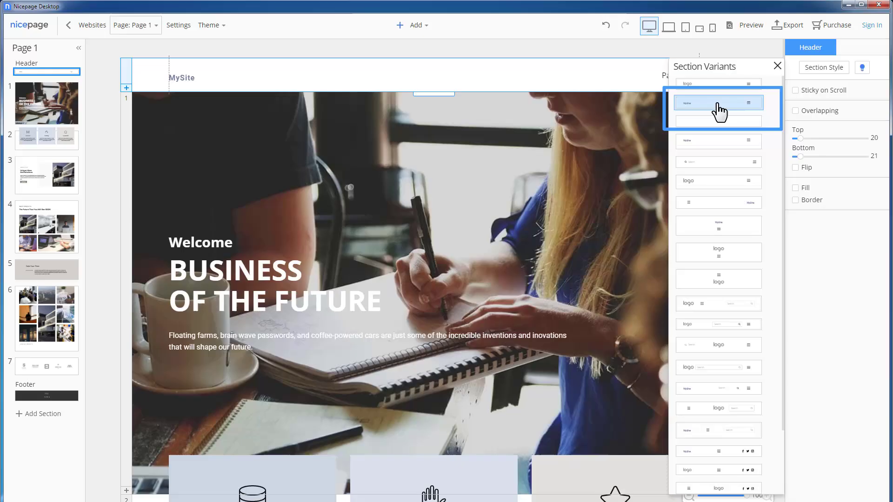
pyautogui.click(777, 68)
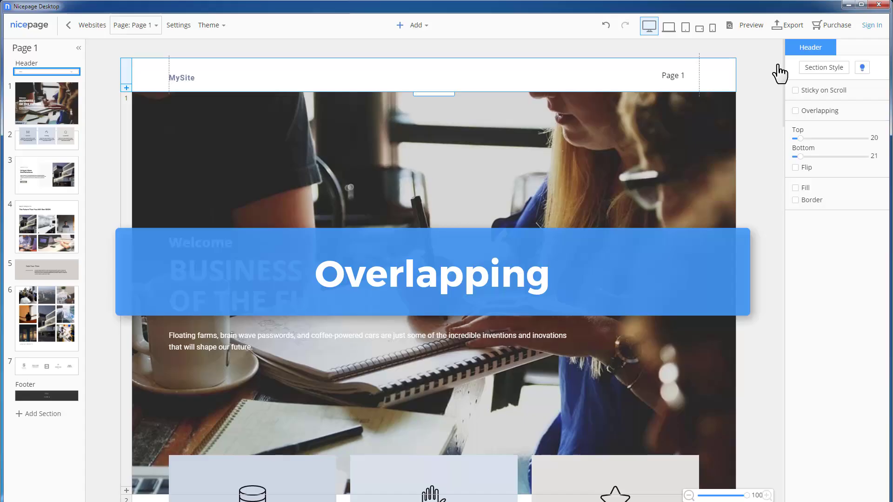
# Step: Give the header a fill and make it sticky, overlapping and transparent over the hero
pyautogui.click(795, 188)
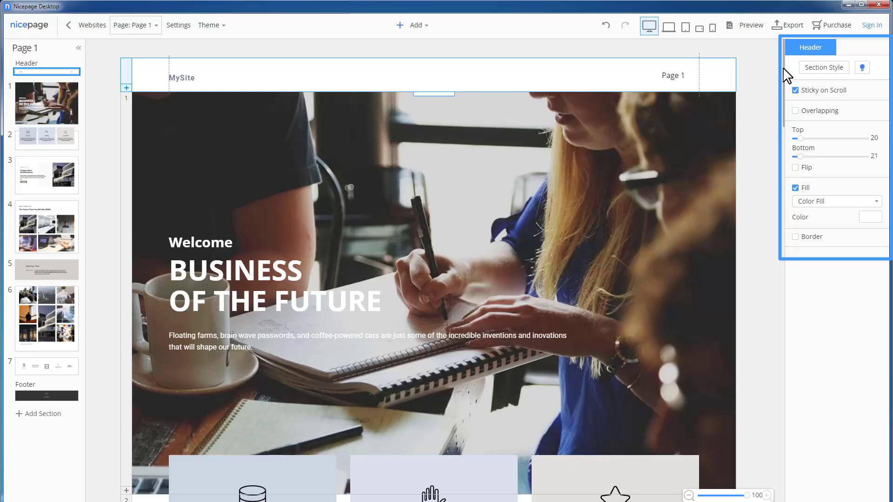
pyautogui.click(785, 74)
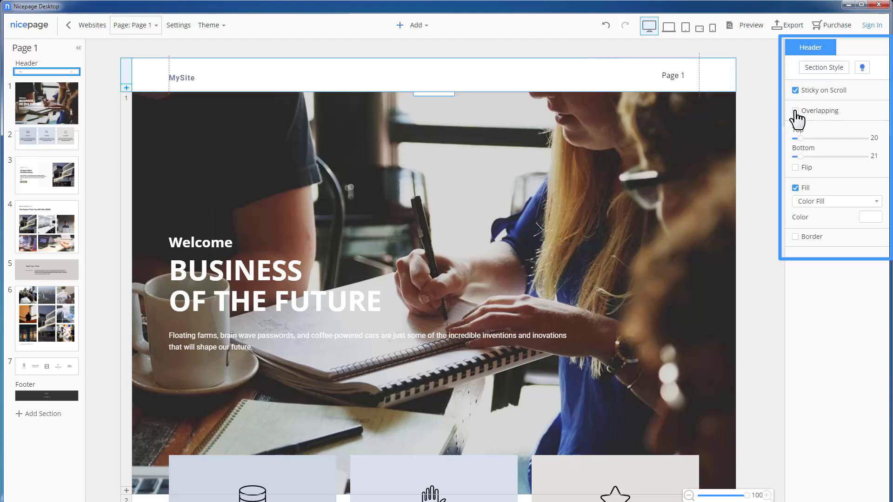
pyautogui.click(796, 112)
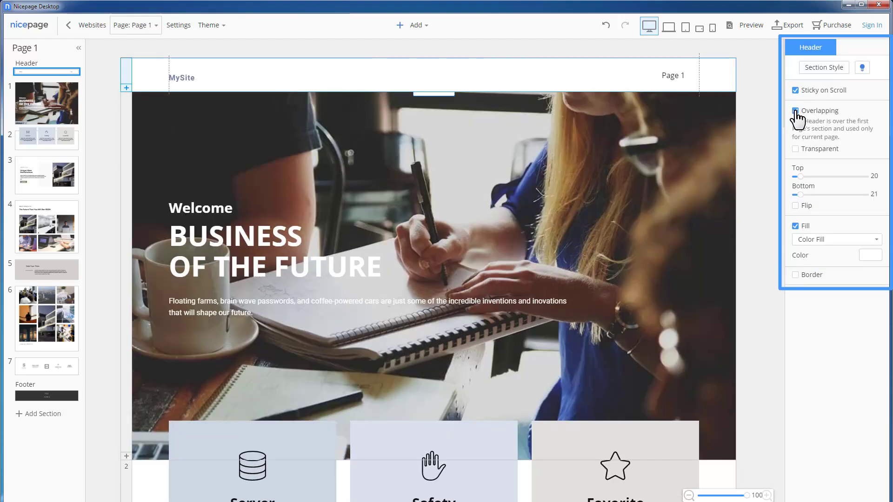
pyautogui.click(796, 149)
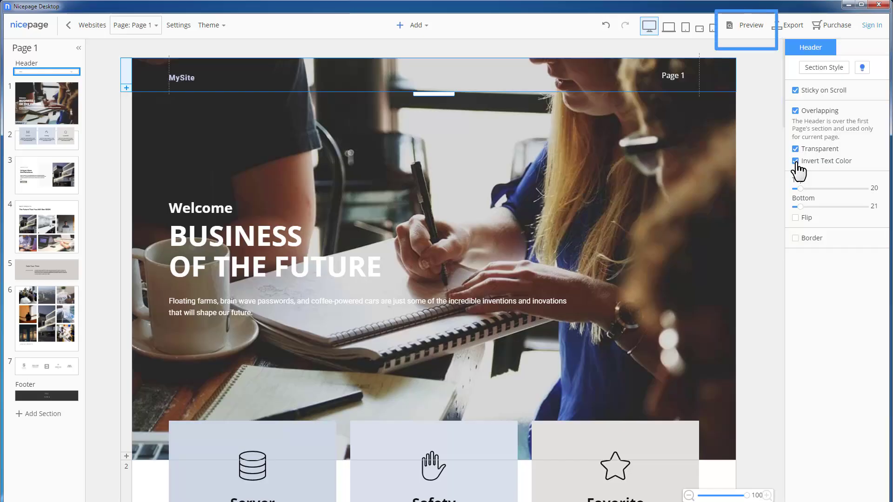
pyautogui.click(749, 32)
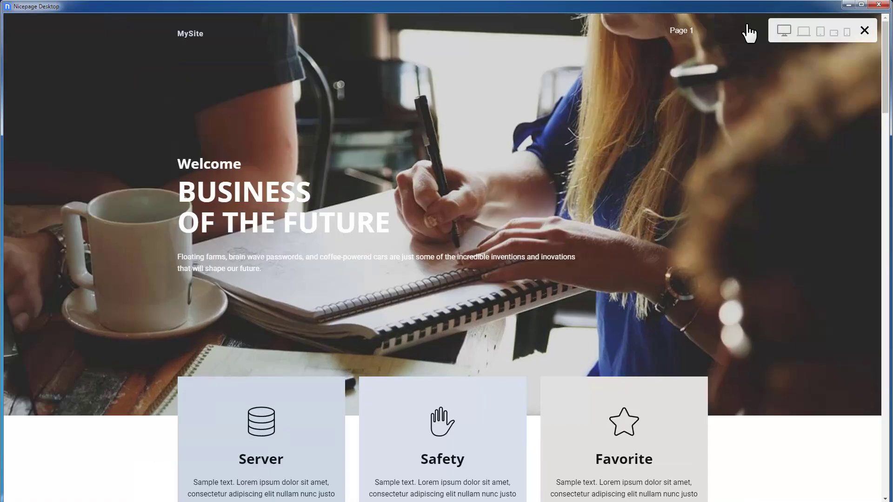
pyautogui.scroll(-4, 885, 52)
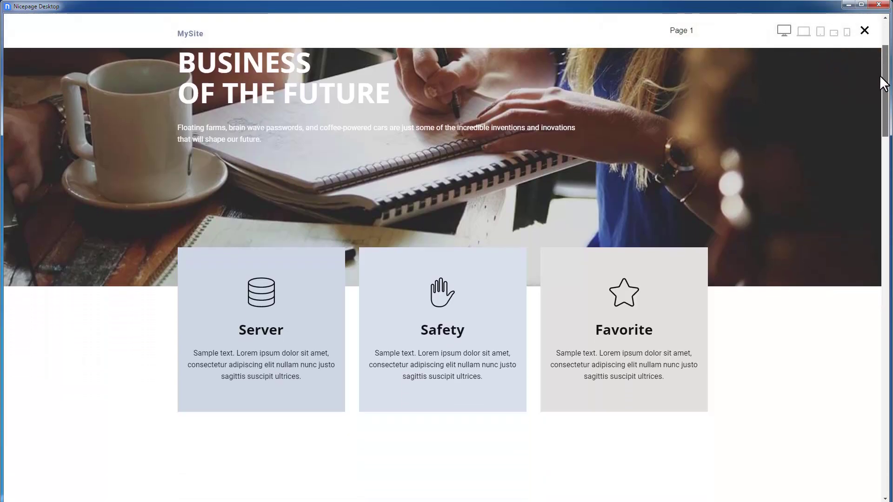
pyautogui.scroll(4, 878, 79)
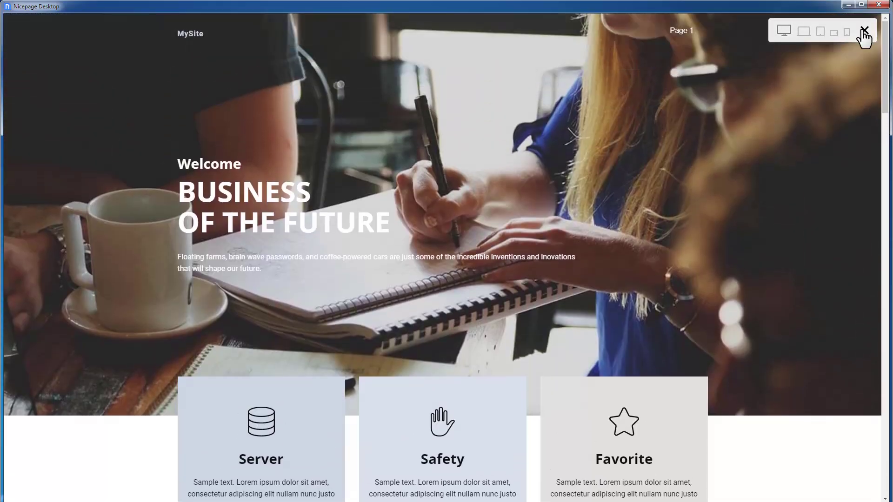
pyautogui.click(865, 31)
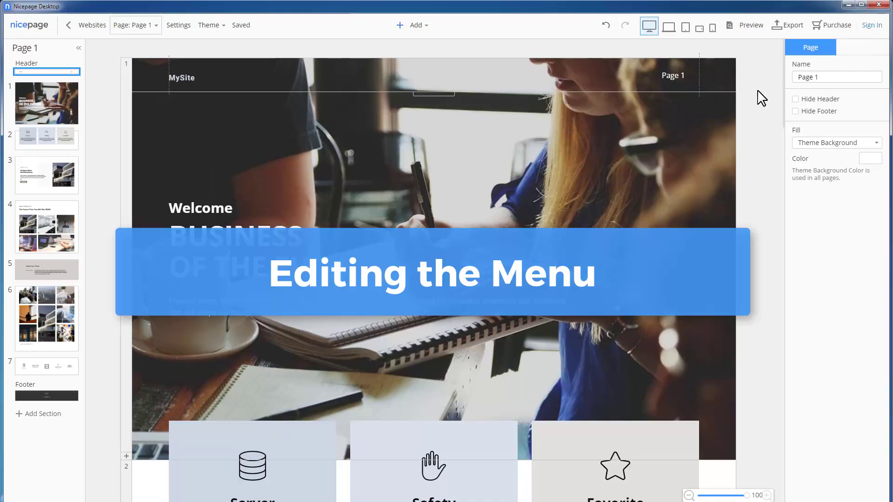
# Step: Rename the header menu's Page 1 item to Home
pyautogui.click(675, 76)
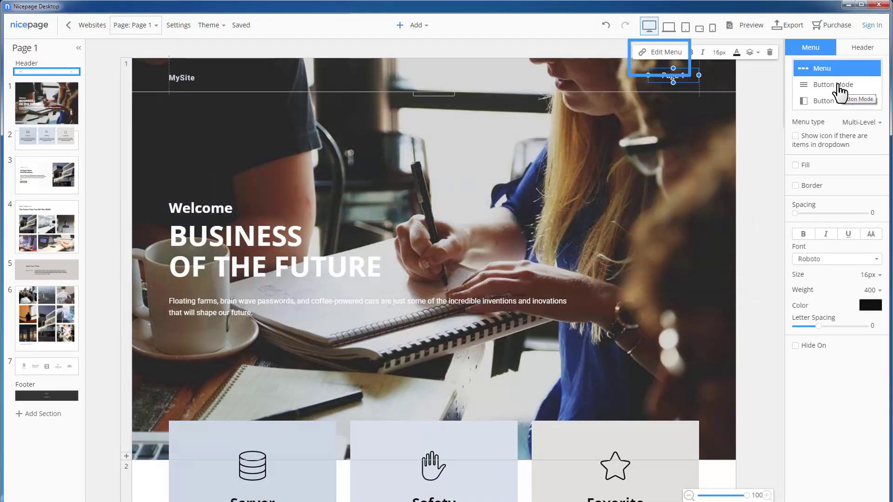
pyautogui.click(672, 55)
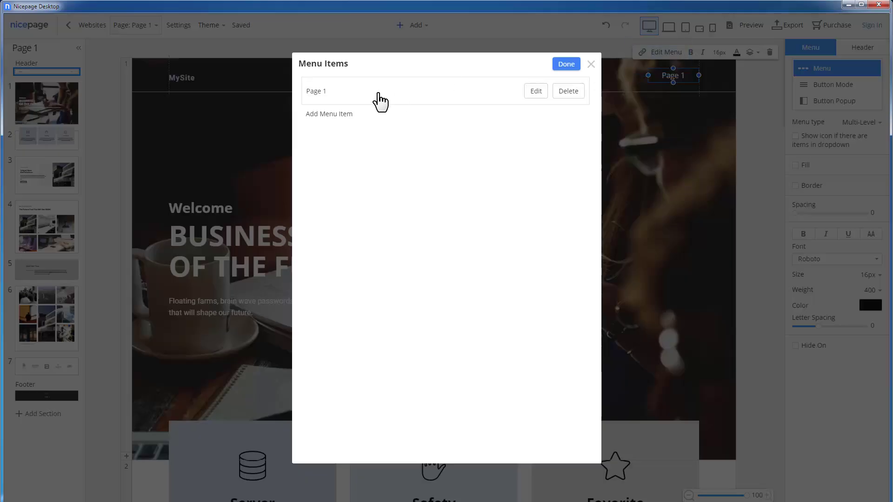
pyautogui.click(535, 90)
pyautogui.write('Home')
pyautogui.click(566, 187)
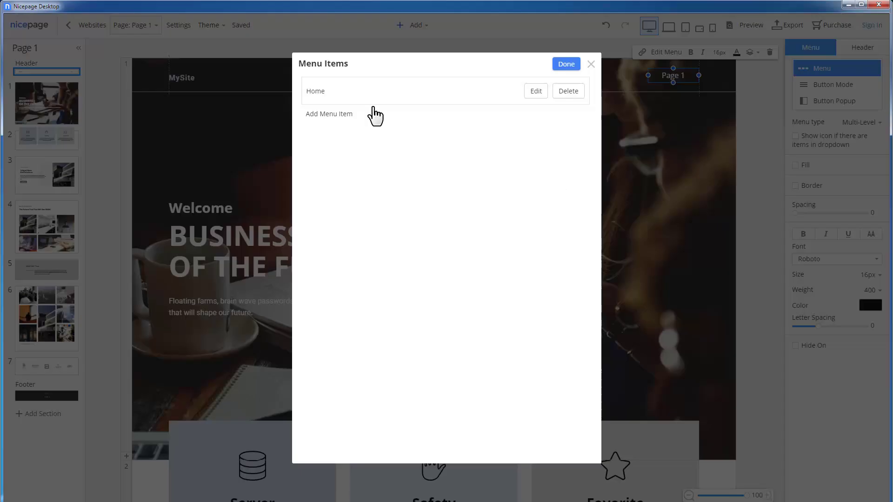
# Step: Add Blog and Post menu items linked to the blog and post templates
pyautogui.click(359, 114)
pyautogui.click(387, 203)
pyautogui.write('Blog')
pyautogui.click(448, 251)
pyautogui.click(566, 186)
pyautogui.click(329, 142)
pyautogui.click(381, 207)
pyautogui.write('Post')
pyautogui.click(375, 263)
pyautogui.click(566, 187)
# Step: Place Blog between Home and Post and widen the menu item spacing to 9
pyautogui.moveTo(349, 121)
pyautogui.mouseDown()
pyautogui.moveTo(345, 144)
pyautogui.moveTo(350, 138)
pyautogui.mouseUp()
pyautogui.click(567, 66)
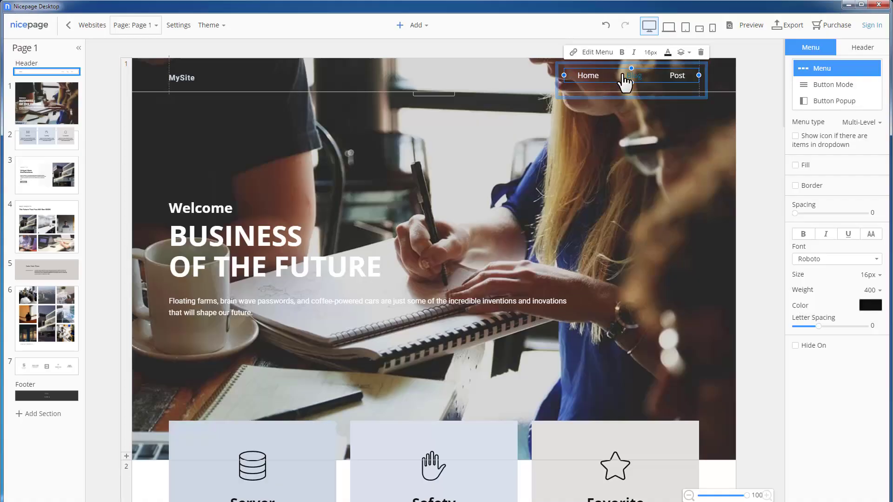
pyautogui.moveTo(795, 213); pyautogui.dragTo(821, 215)
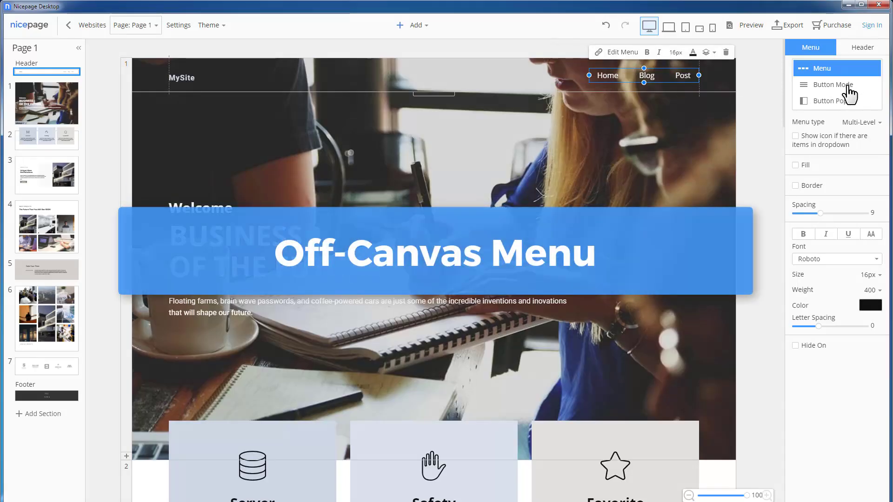
# Step: Make the desktop menu a Button Popup panel with left-aligned Home/Blog/Post links
pyautogui.click(847, 86)
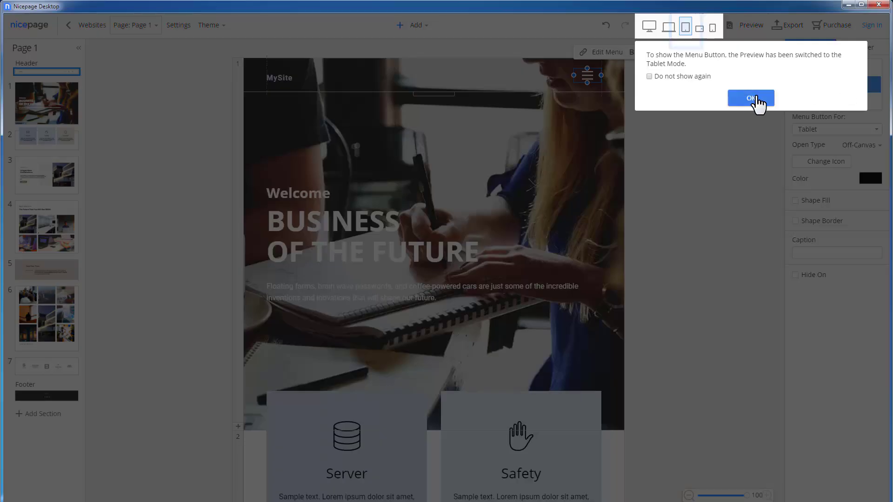
pyautogui.click(756, 98)
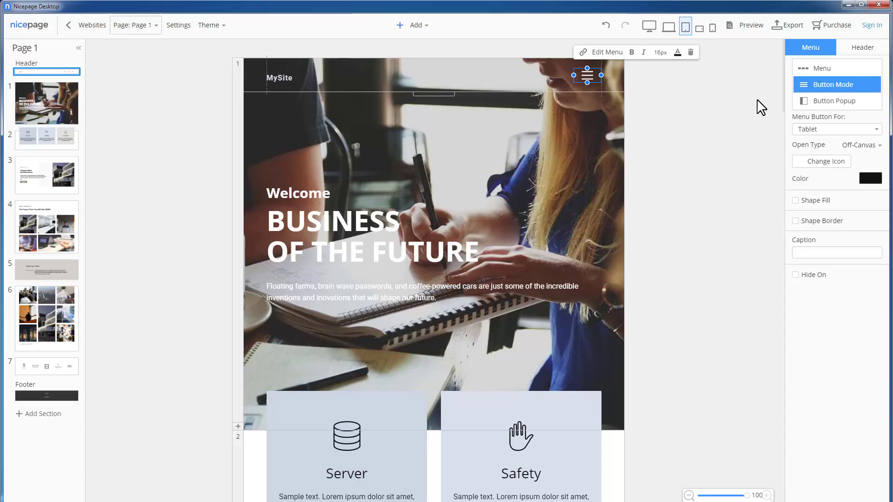
pyautogui.click(830, 130)
pyautogui.click(819, 143)
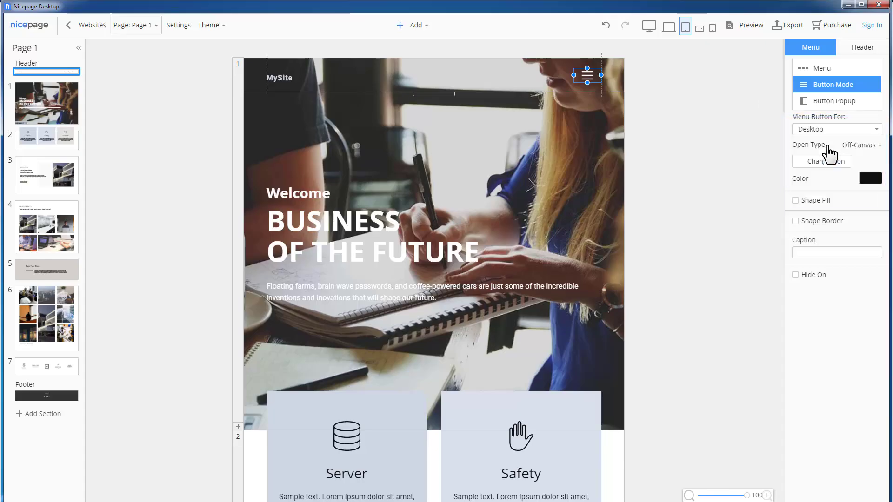
pyautogui.click(650, 26)
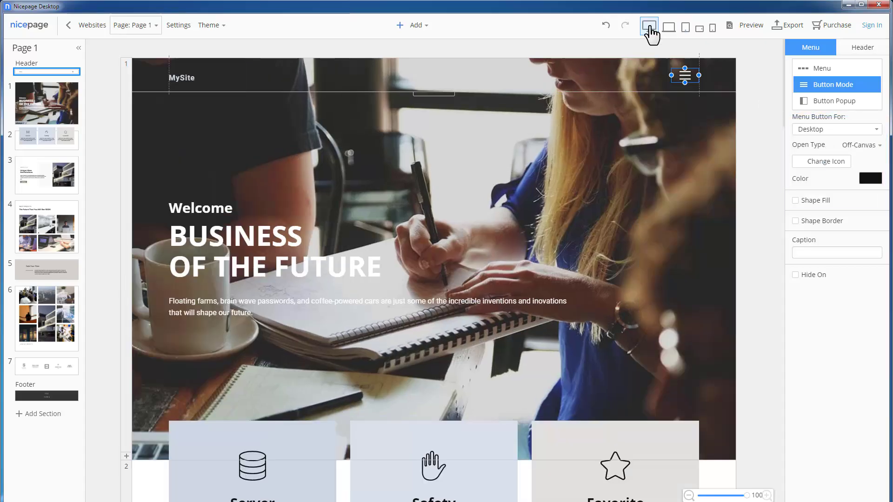
pyautogui.click(835, 102)
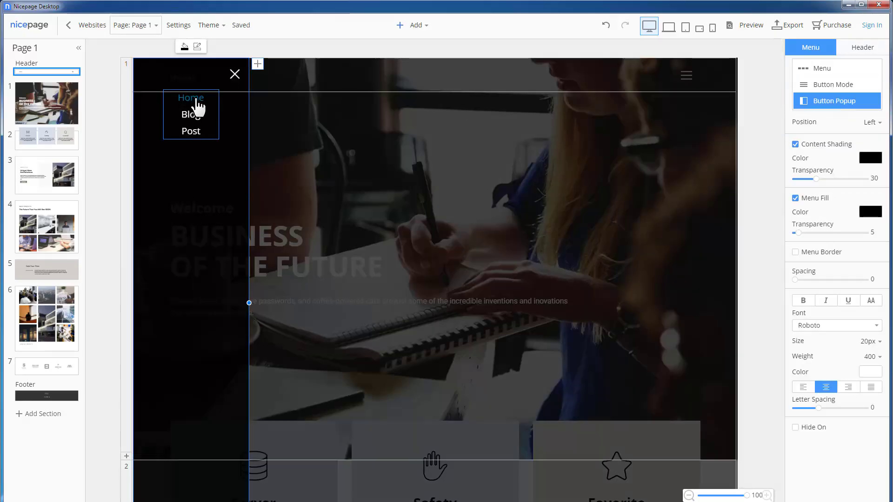
pyautogui.moveTo(195, 104); pyautogui.dragTo(191, 146)
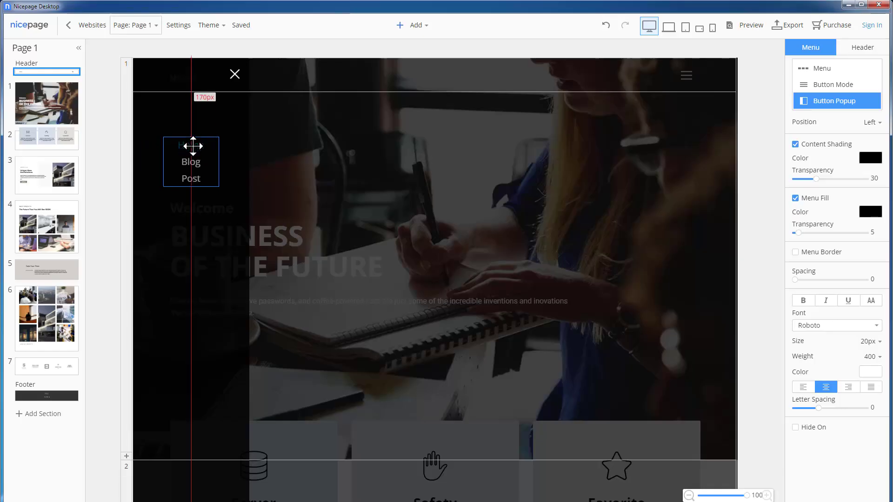
pyautogui.click(803, 389)
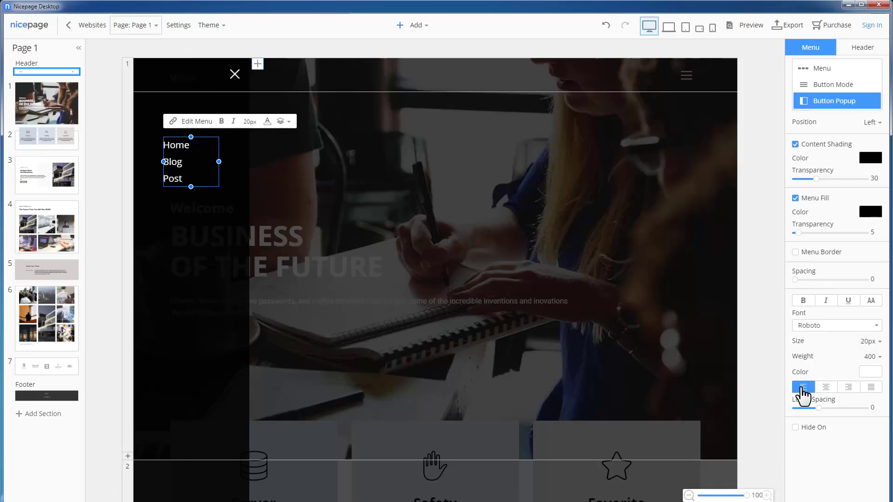
# Step: Add a 'MySite' headline at the top of the popup, aligned with the menu links
pyautogui.click(424, 27)
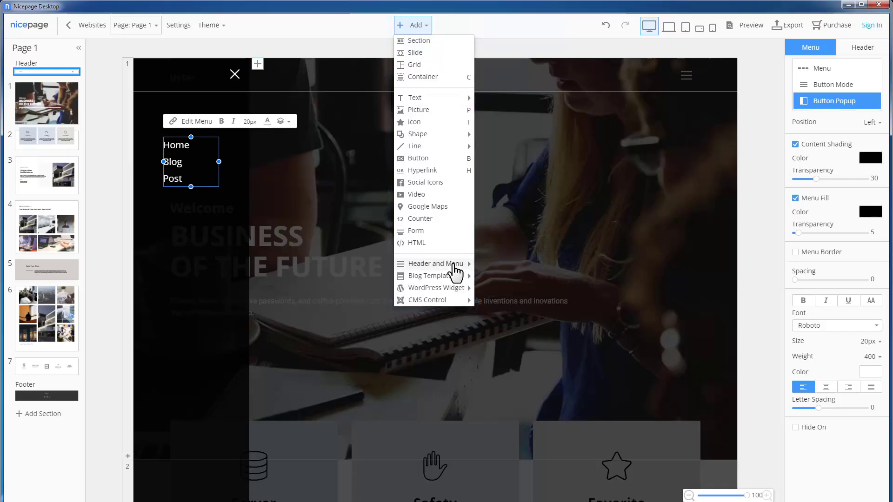
pyautogui.moveTo(460, 272)
pyautogui.click(516, 301)
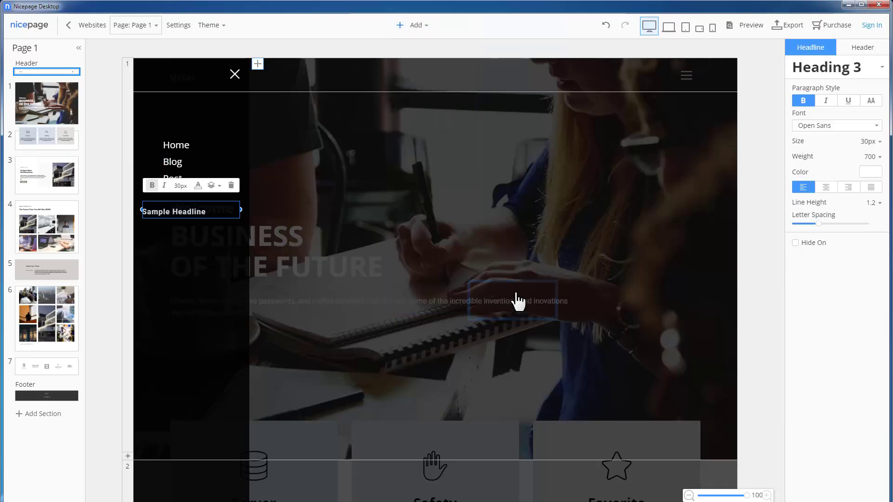
pyautogui.moveTo(191, 212); pyautogui.dragTo(193, 107)
pyautogui.doubleClick(171, 122)
pyautogui.write('MySite')
pyautogui.click(199, 231)
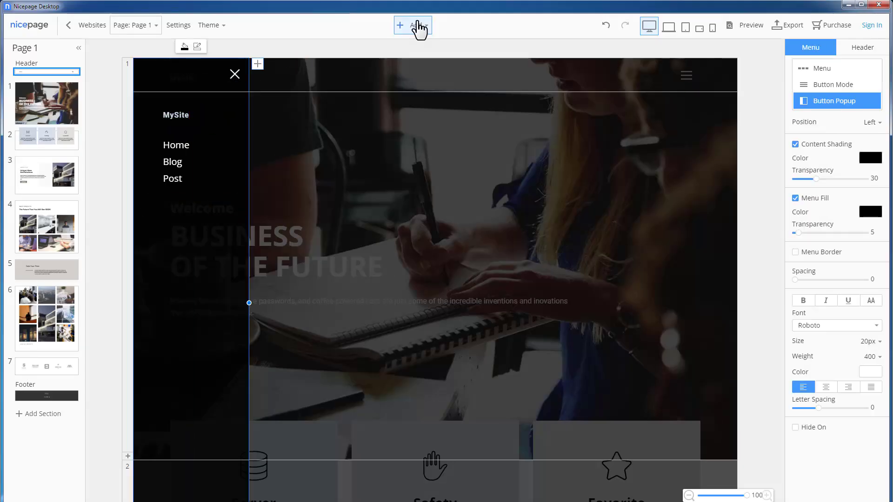
# Step: Insert Facebook, Twitter and Instagram social icons below the popup menu links
pyautogui.click(418, 26)
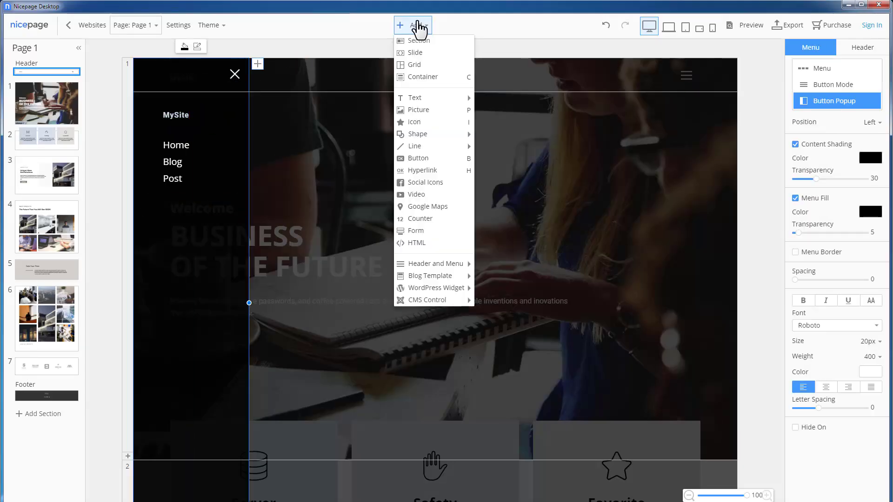
pyautogui.click(425, 182)
pyautogui.moveTo(171, 303); pyautogui.dragTo(208, 209)
pyautogui.click(178, 260)
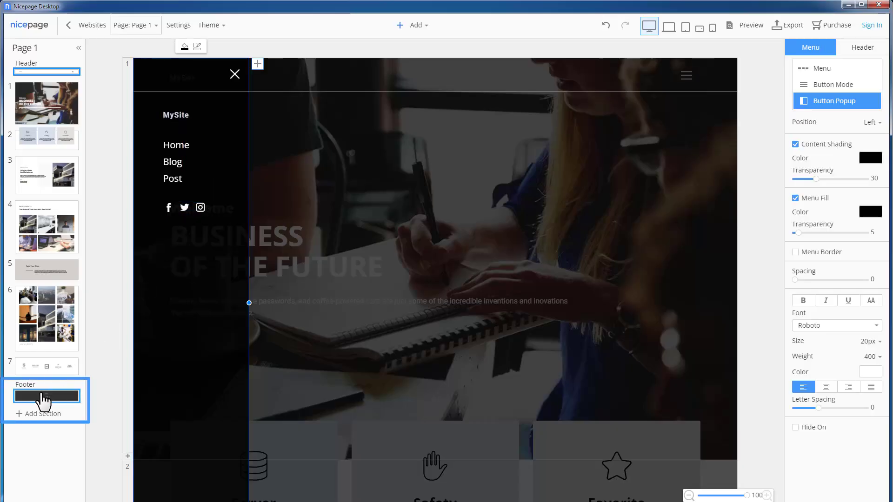
# Step: Apply the logo-and-footer-text layout variant to the footer section
pyautogui.click(44, 396)
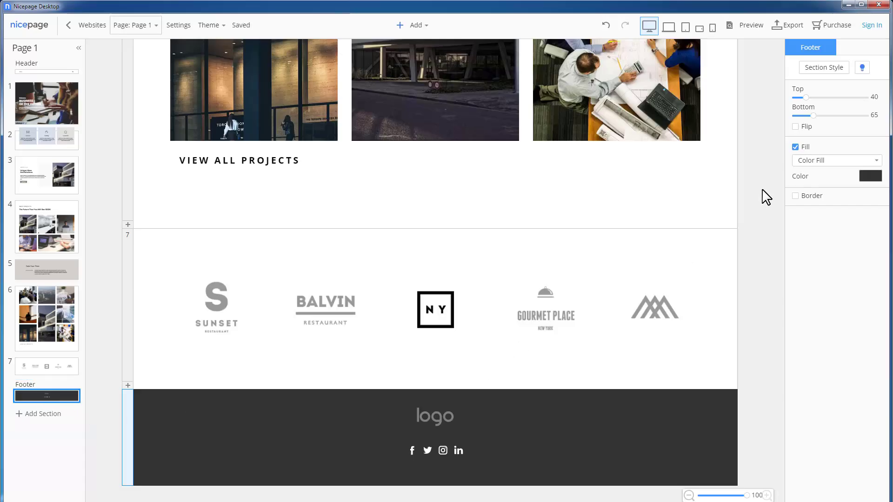
pyautogui.click(827, 69)
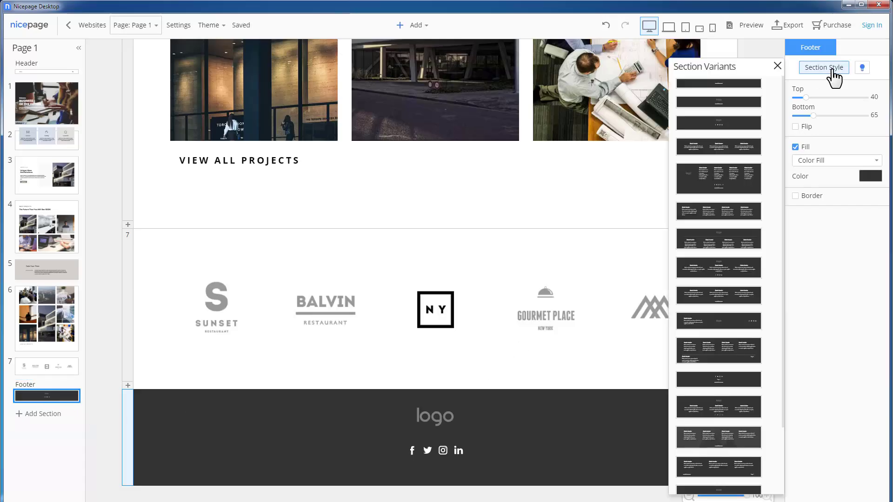
pyautogui.click(732, 110)
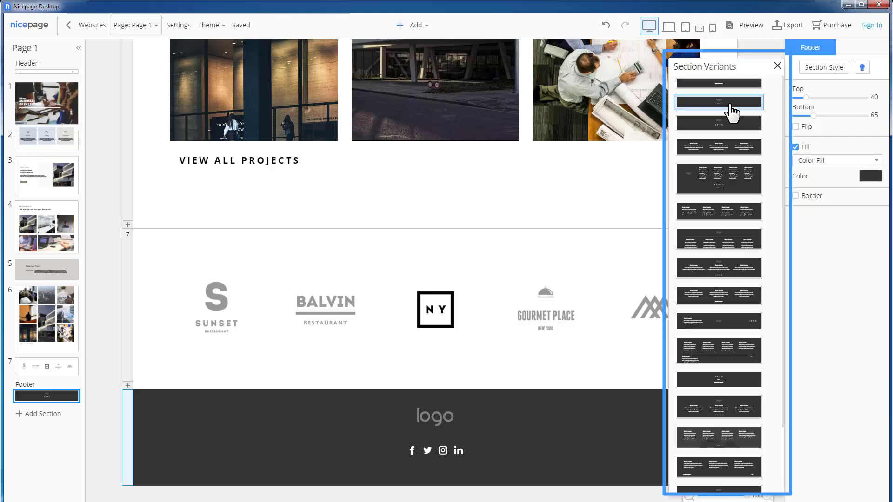
pyautogui.click(777, 66)
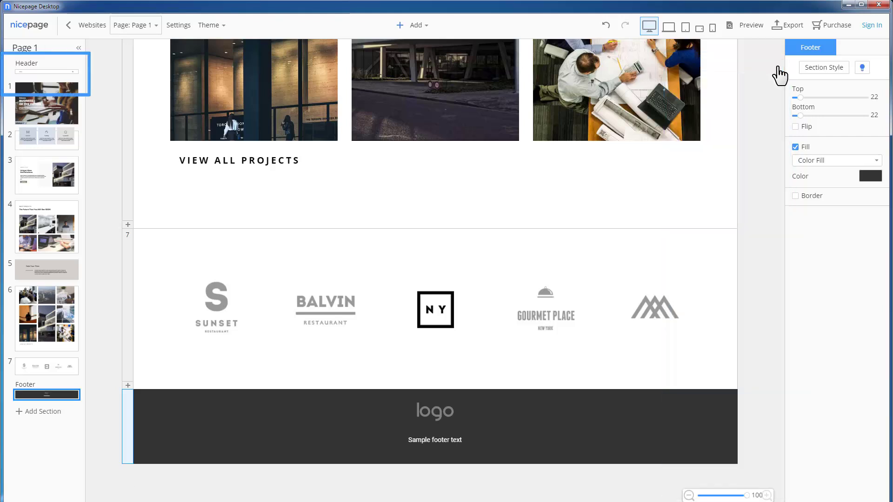
# Step: Copy the header's Home/Blog/Post menu and paste it into the footer
pyautogui.click(47, 71)
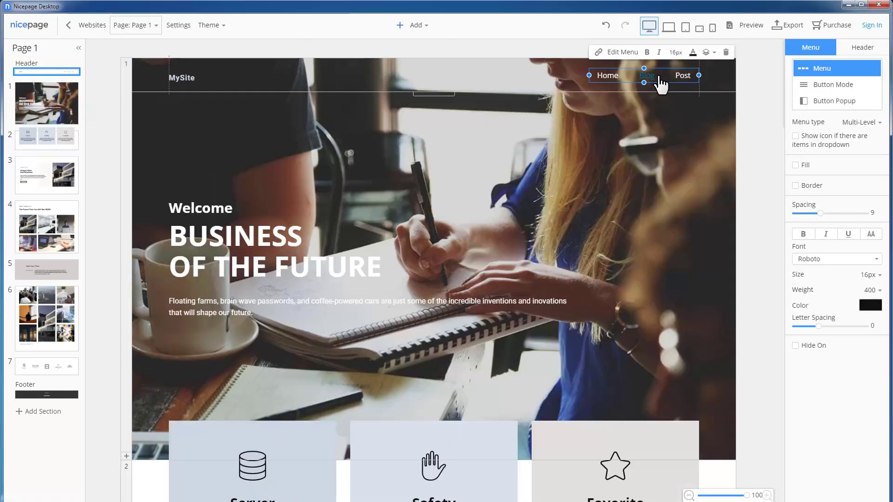
pyautogui.rightClick(660, 81)
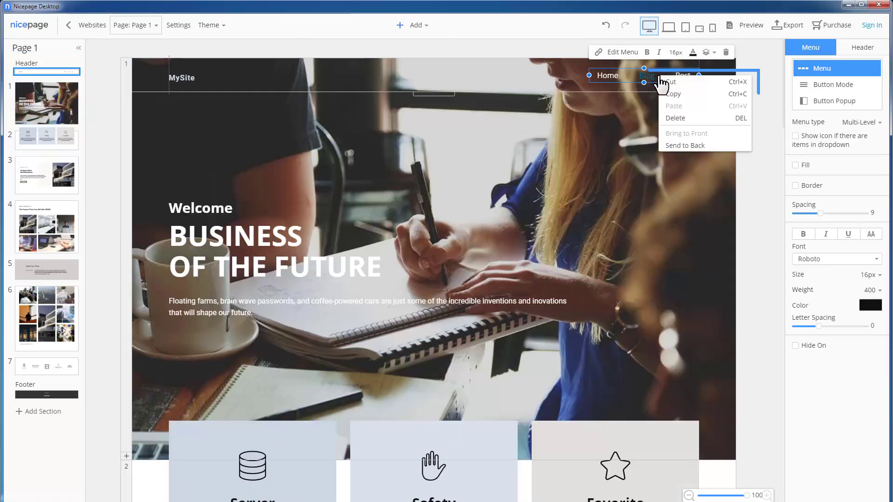
pyautogui.click(695, 95)
pyautogui.click(56, 396)
pyautogui.rightClick(535, 448)
pyautogui.click(553, 471)
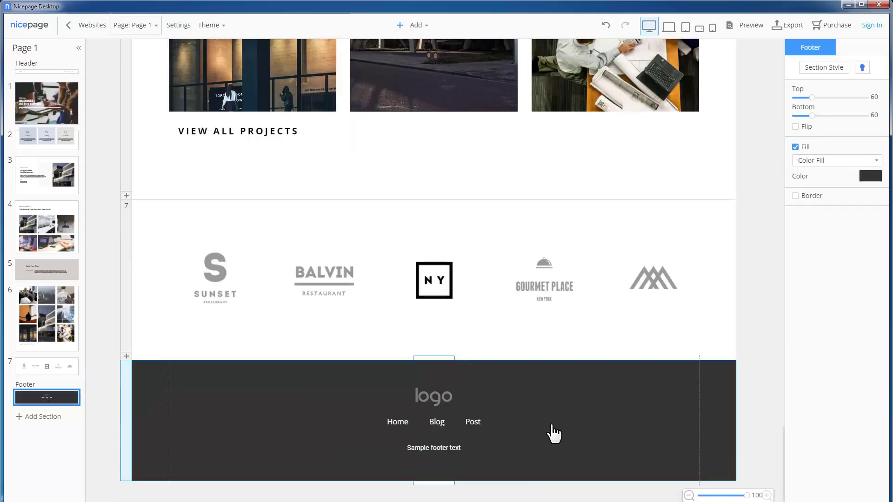
pyautogui.click(210, 25)
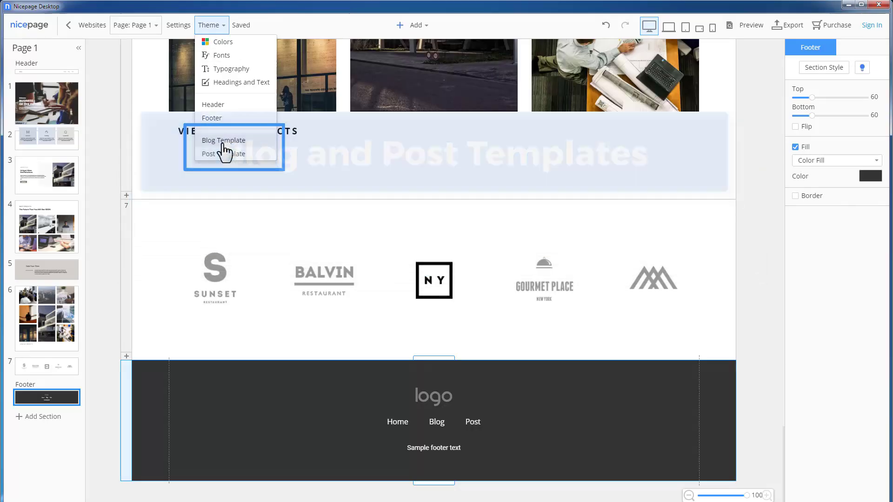
# Step: Apply the second blog style to the Blog Template posts for a single-column layout
pyautogui.click(224, 145)
pyautogui.click(884, 145)
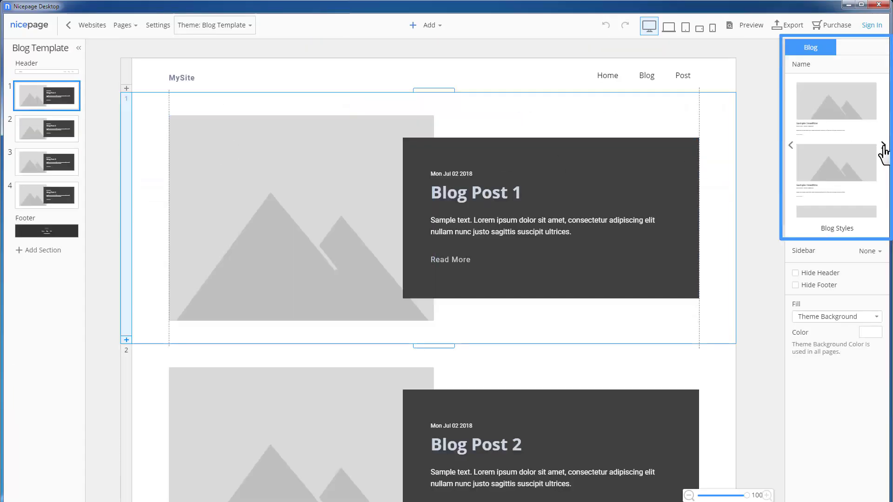
pyautogui.click(846, 167)
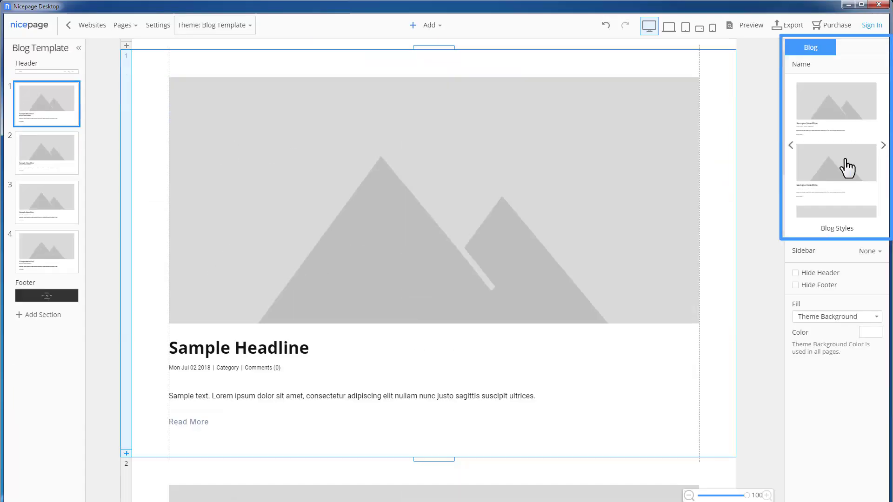
# Step: Set the post headlines to 48px and give the post images a shadow
pyautogui.click(255, 356)
pyautogui.click(874, 141)
pyautogui.click(871, 252)
pyautogui.click(568, 229)
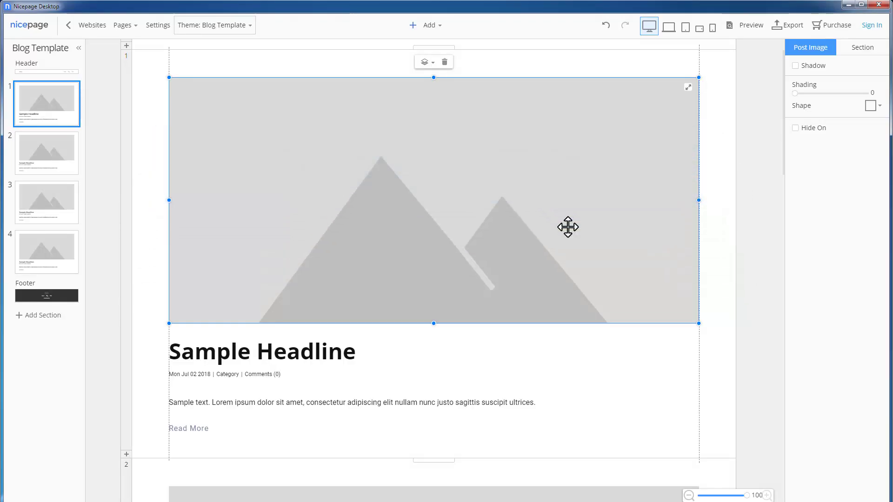
pyautogui.click(795, 66)
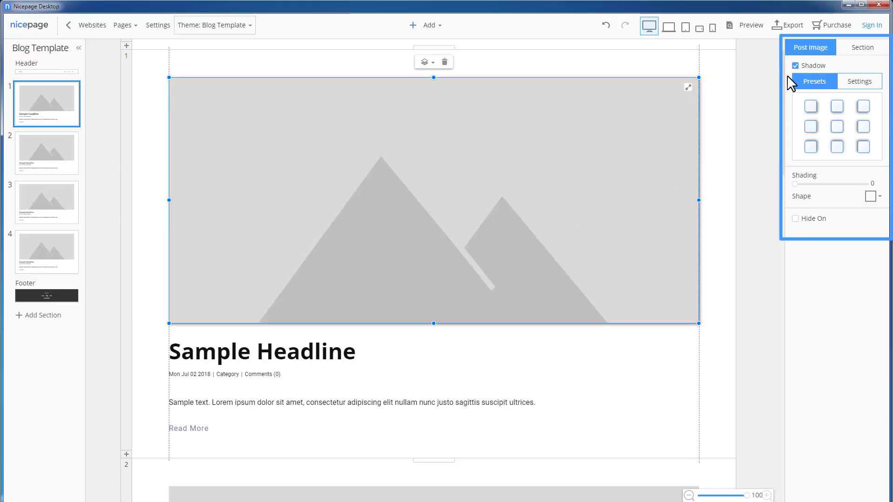
# Step: Make the post metadata grey, showing the author and hiding the category
pyautogui.click(272, 375)
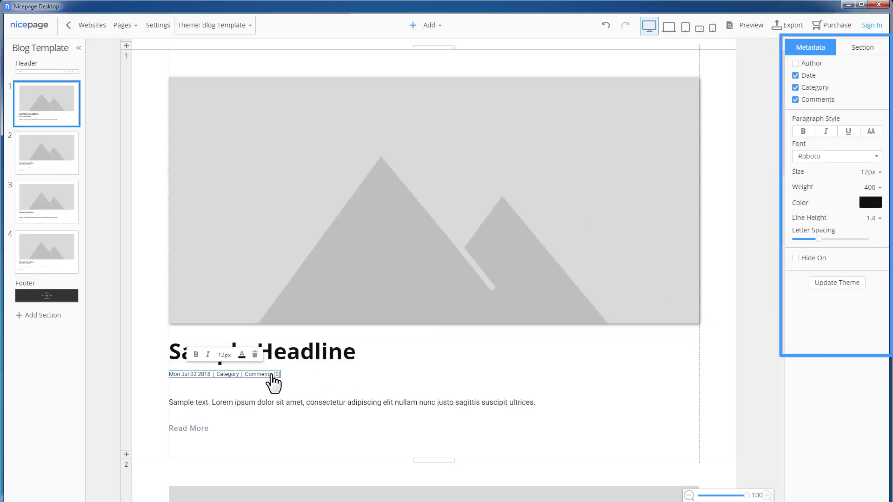
pyautogui.click(870, 204)
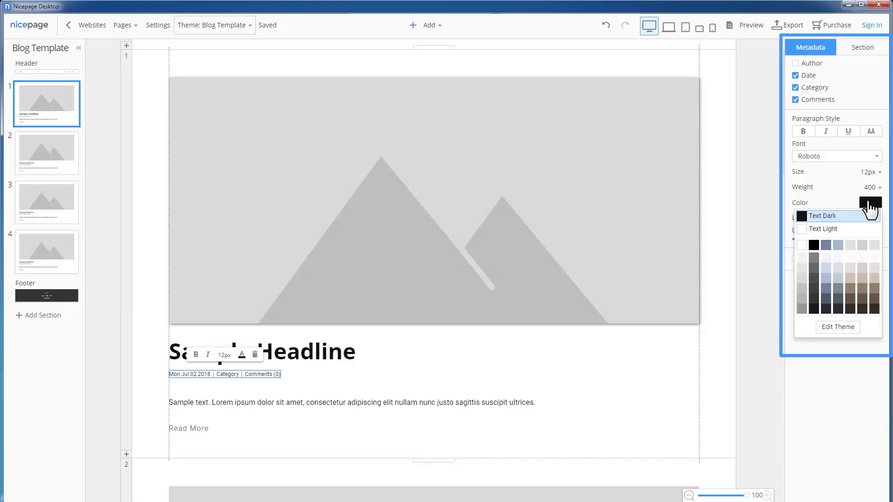
pyautogui.click(806, 309)
pyautogui.click(795, 64)
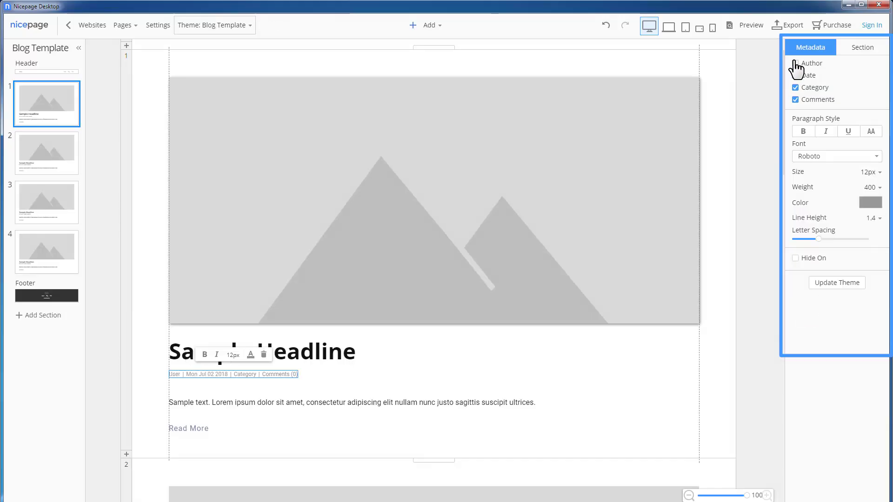
pyautogui.click(795, 88)
pyautogui.click(605, 355)
pyautogui.click(230, 25)
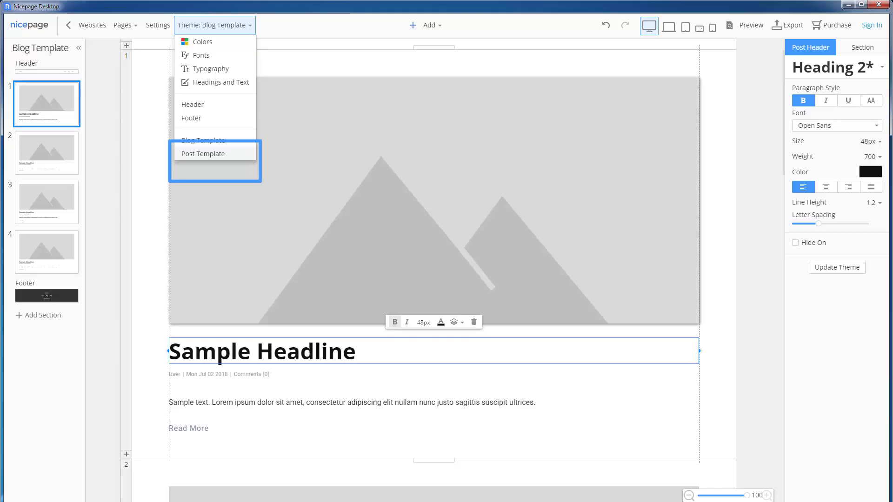
# Step: Give the Post Template the image-above-headline layout with a shadowed post image
pyautogui.click(217, 154)
pyautogui.click(823, 68)
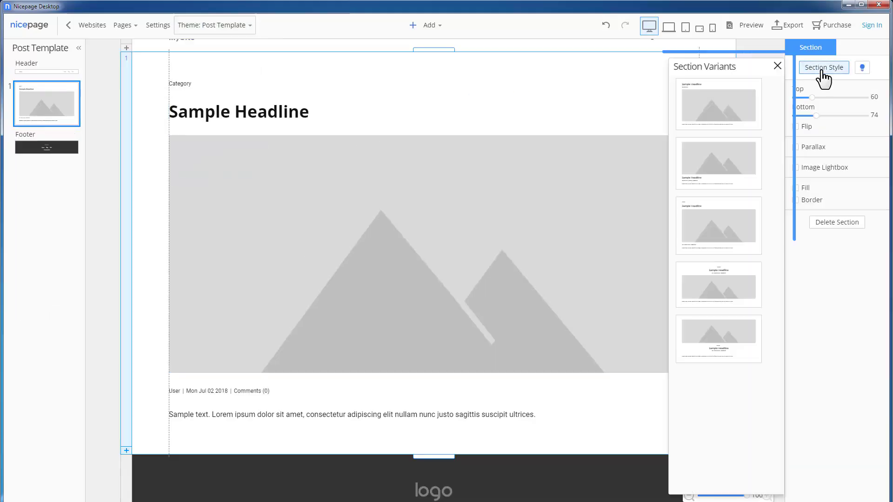
pyautogui.click(728, 183)
pyautogui.click(777, 66)
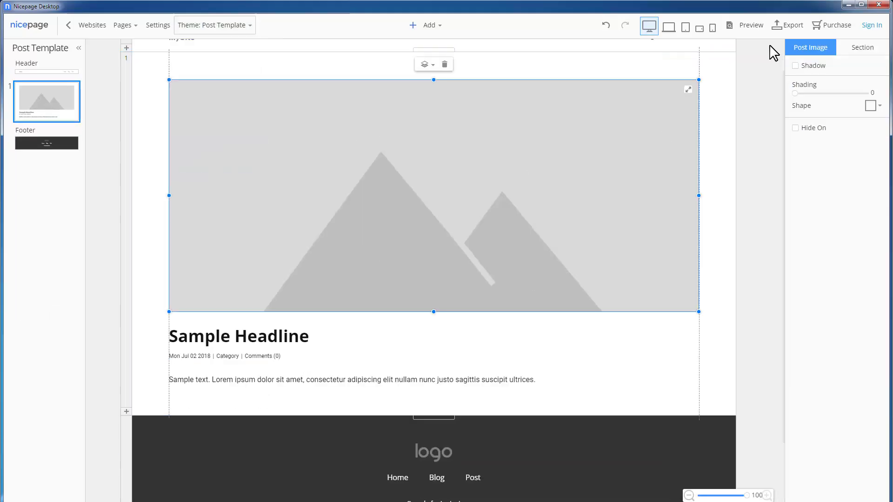
pyautogui.click(795, 65)
# Step: Make the Post Template metadata grey, with the author shown instead of the category
pyautogui.click(246, 356)
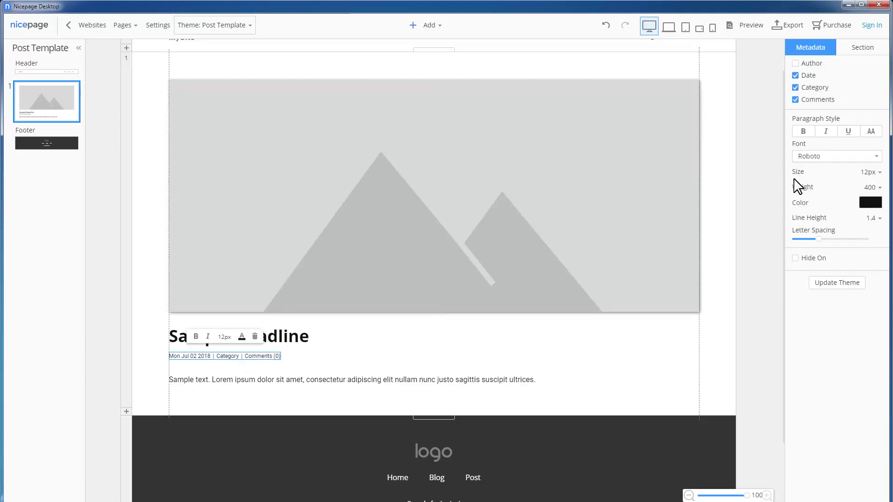
pyautogui.click(872, 204)
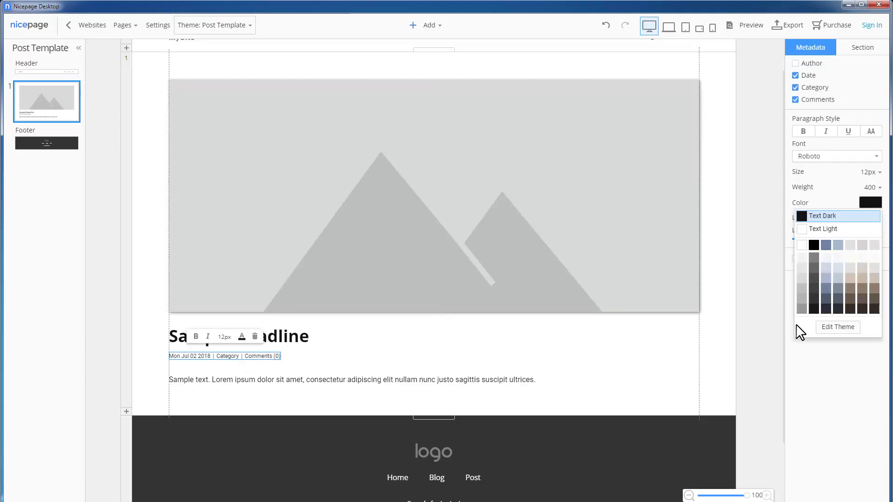
pyautogui.click(801, 308)
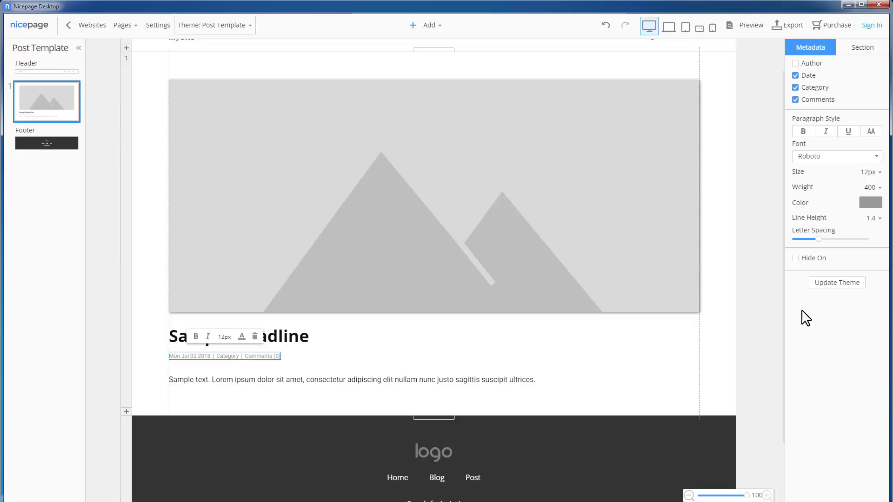
pyautogui.click(795, 87)
pyautogui.click(795, 64)
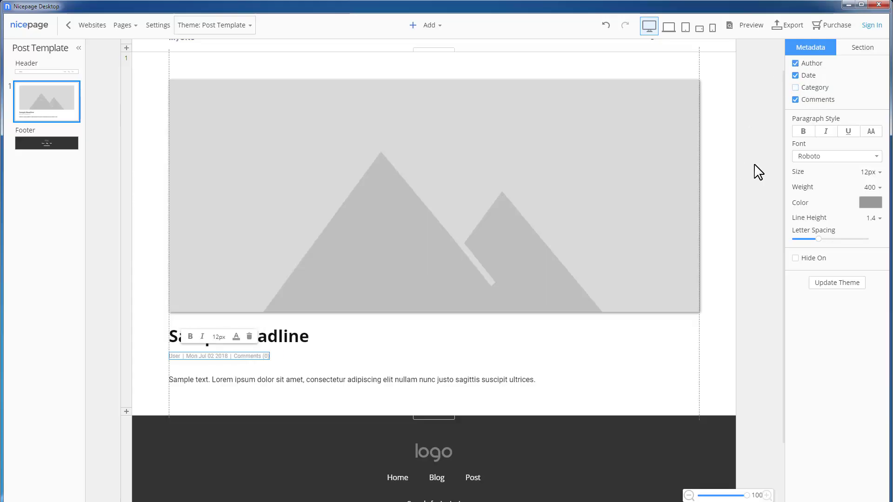
# Step: Adjust the Sample Headline's text size, then deselect it to bring up the Post settings
pyautogui.click(324, 344)
pyautogui.click(869, 141)
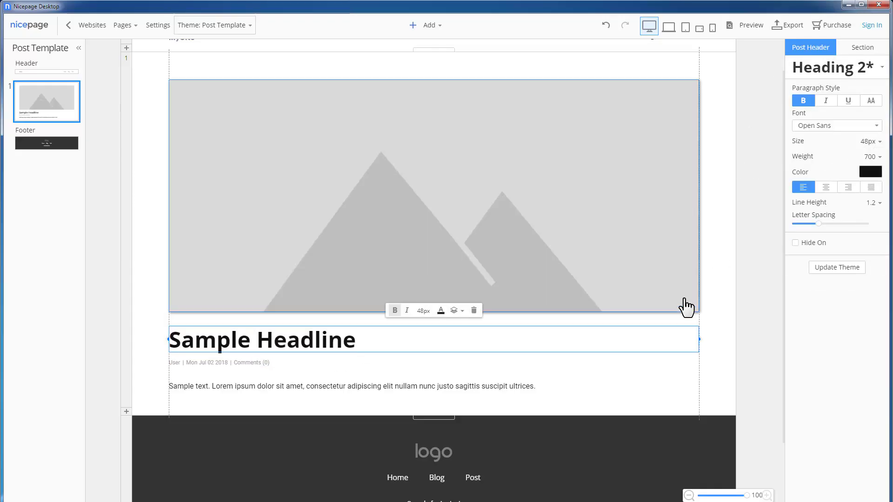
pyautogui.click(750, 279)
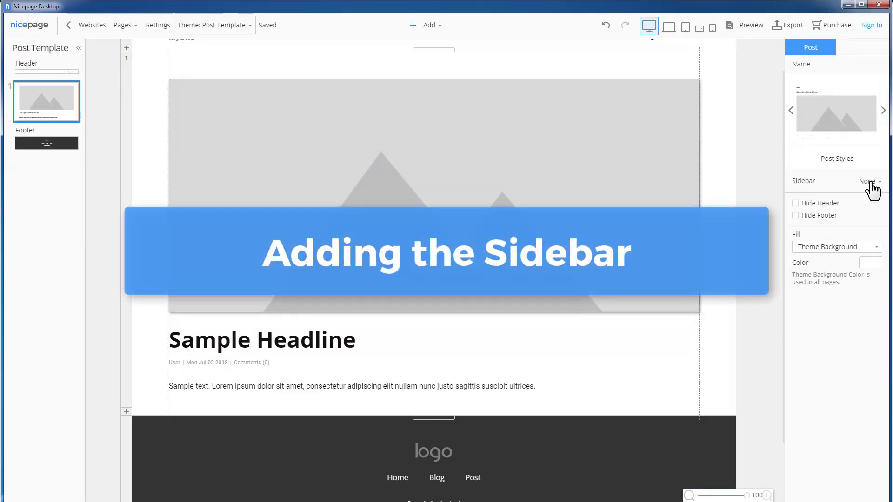
# Step: Place the sidebar on the right of posts and drag it wider
pyautogui.click(868, 181)
pyautogui.click(867, 222)
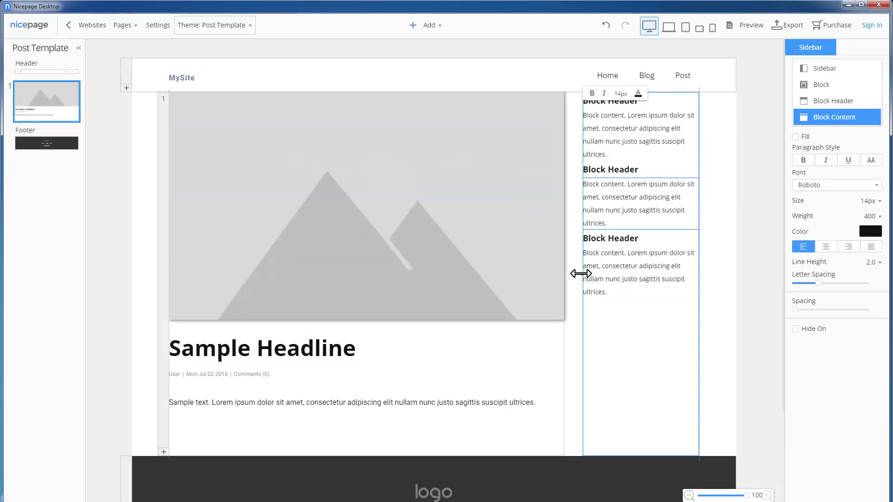
pyautogui.moveTo(578, 273); pyautogui.dragTo(557, 270)
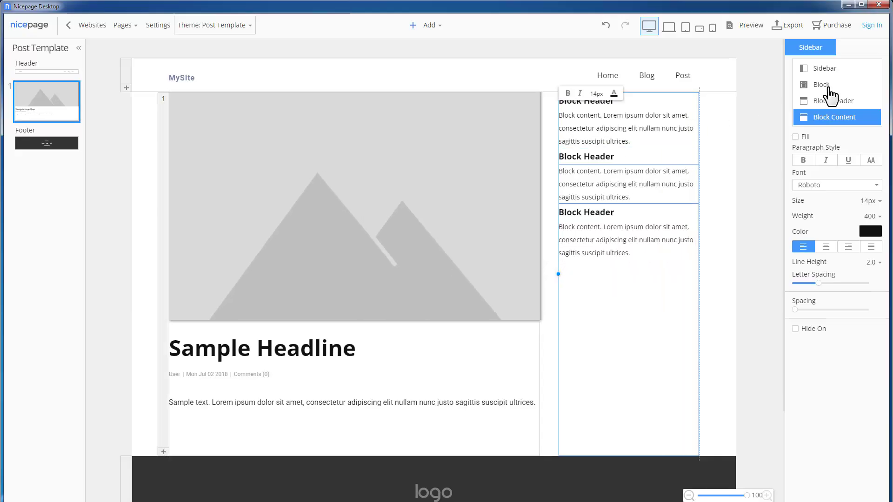
# Step: Raise sidebar block spacing to 20, centre the block headers, and return to Page 1
pyautogui.click(822, 86)
pyautogui.moveTo(797, 186); pyautogui.dragTo(828, 186)
pyautogui.click(833, 101)
pyautogui.click(824, 247)
pyautogui.click(684, 231)
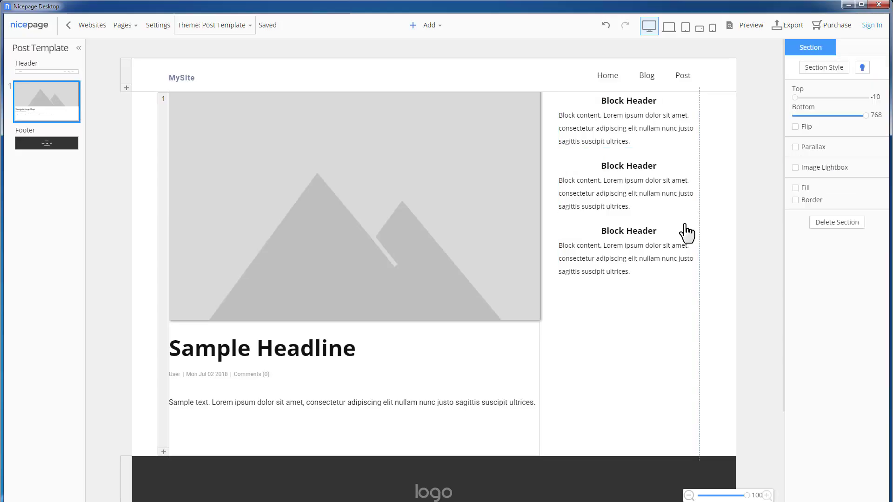
pyautogui.click(125, 27)
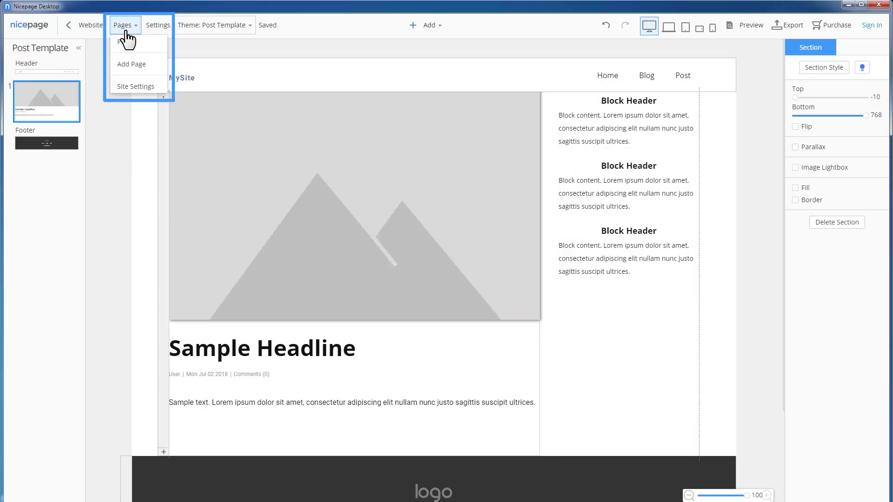
pyautogui.click(124, 42)
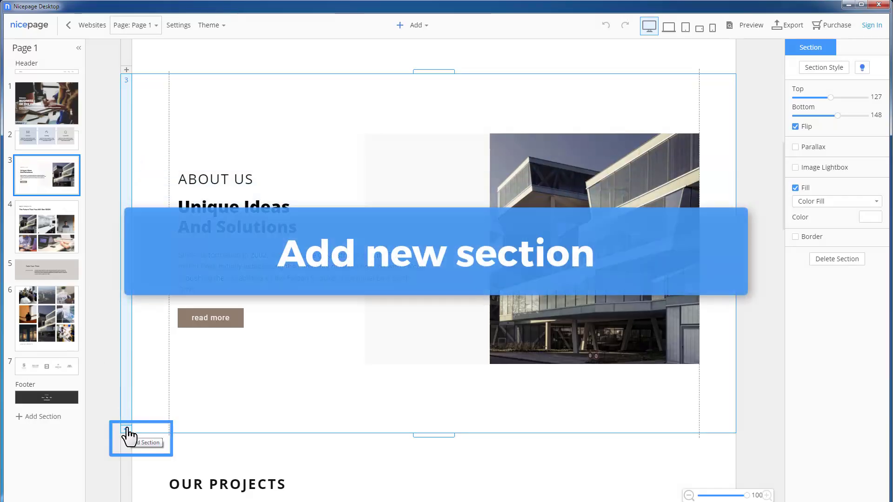
# Step: Insert the Business-category Thirds image section 'Trust The Professionals' below About Us
pyautogui.click(126, 430)
pyautogui.click(238, 246)
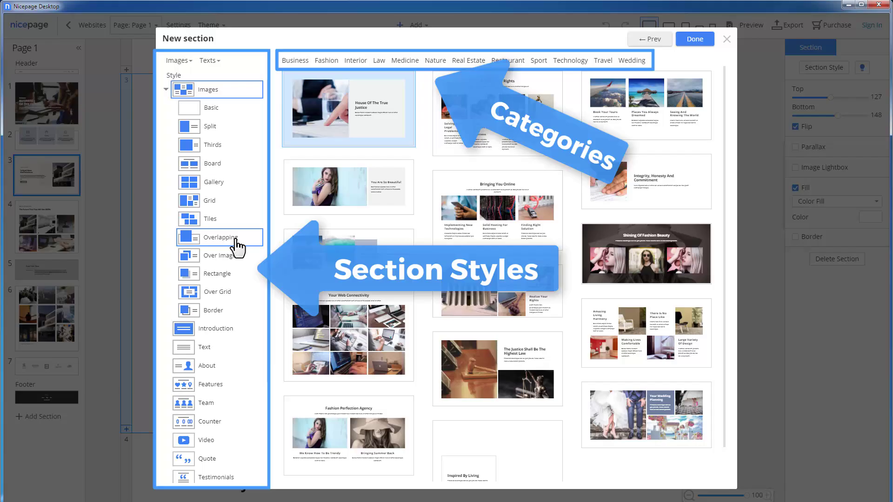
pyautogui.click(295, 60)
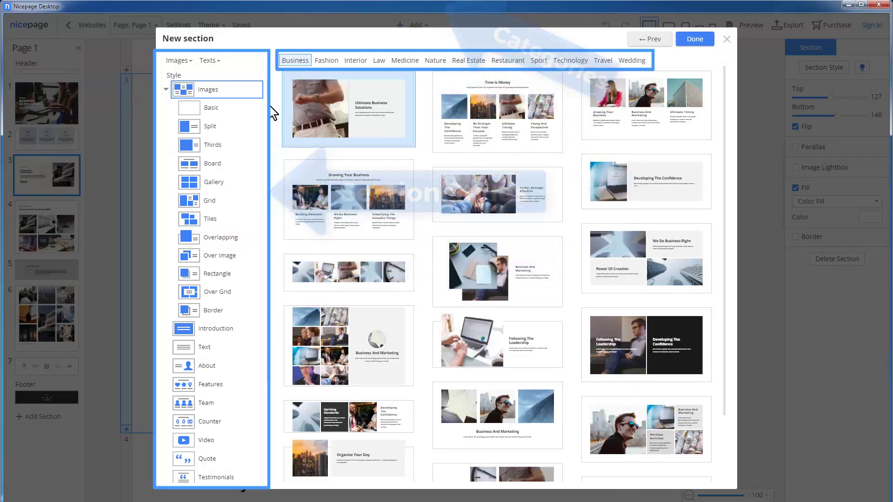
pyautogui.click(231, 146)
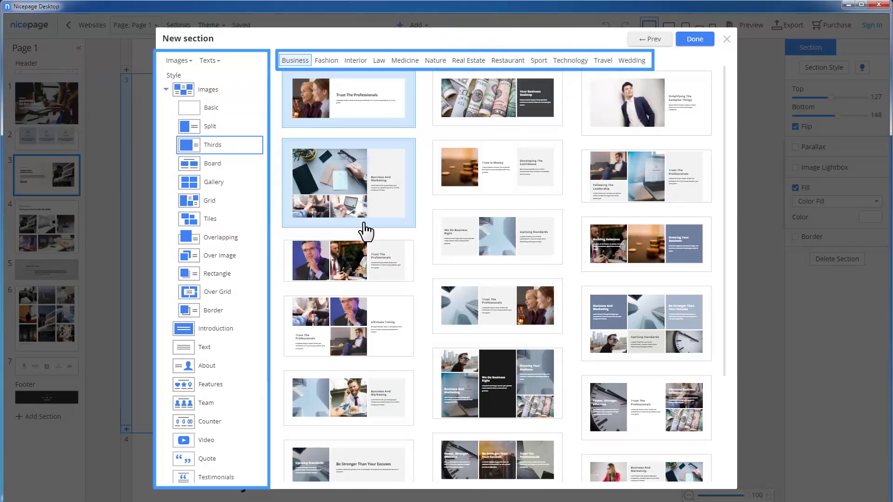
pyautogui.click(385, 262)
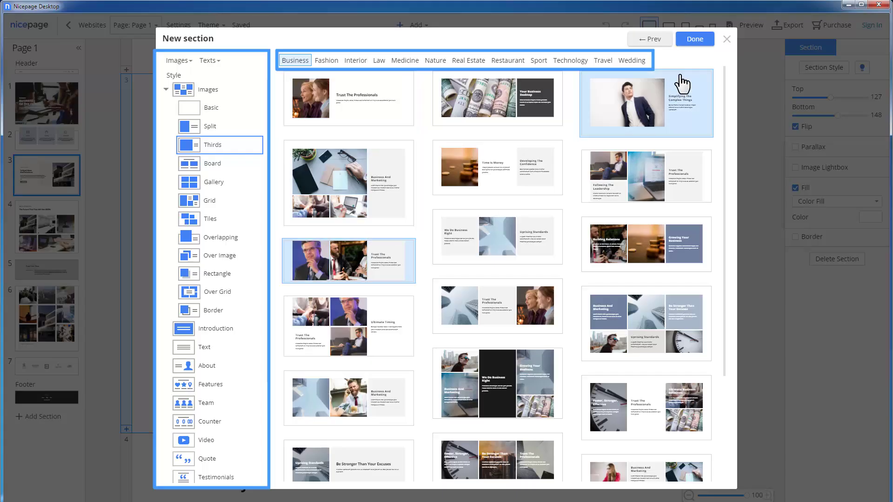
pyautogui.click(695, 39)
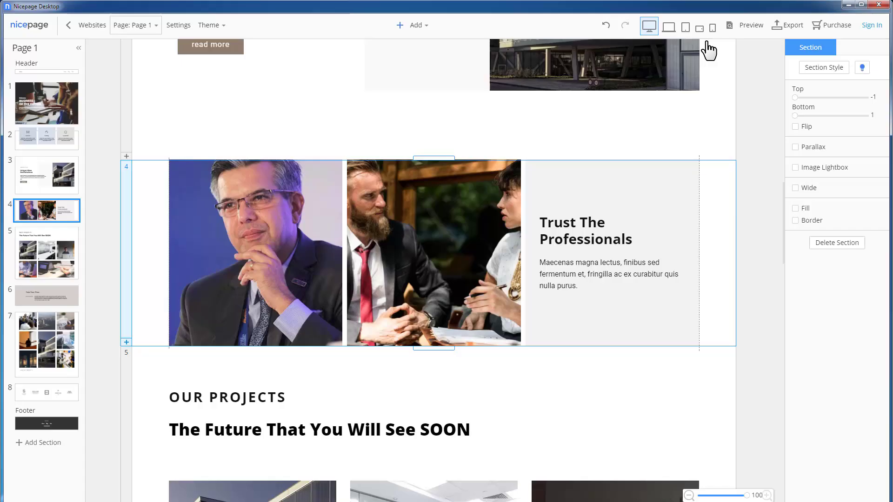
# Step: Apply the first Grid variant to section 4 and widen its grid spacing to 20
pyautogui.click(838, 69)
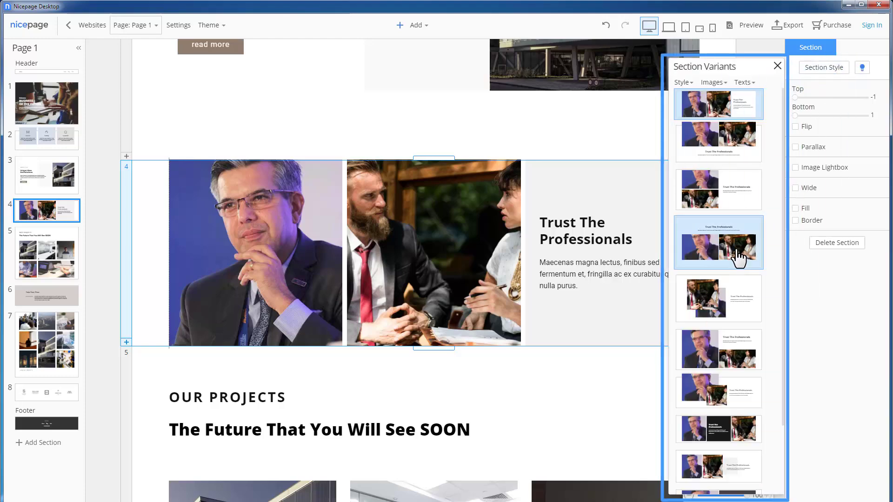
pyautogui.click(683, 82)
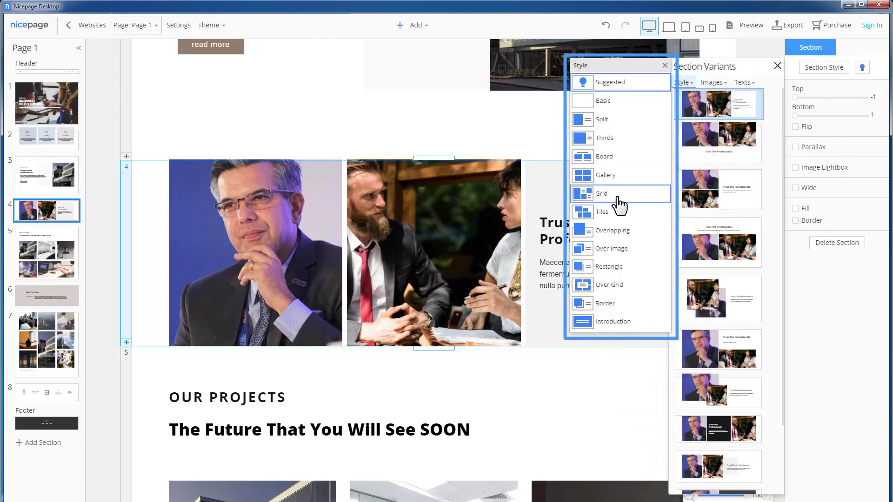
pyautogui.click(616, 195)
pyautogui.click(710, 123)
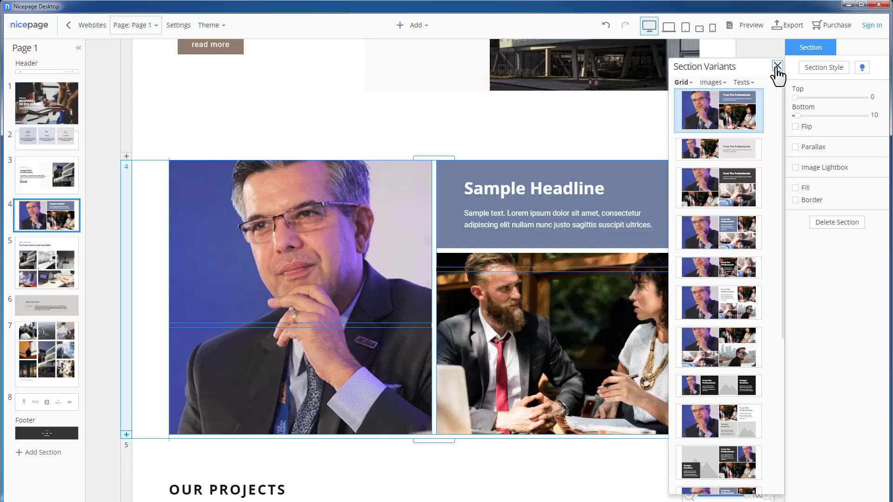
pyautogui.click(777, 65)
pyautogui.click(771, 179)
pyautogui.click(663, 203)
pyautogui.moveTo(801, 103); pyautogui.dragTo(809, 103)
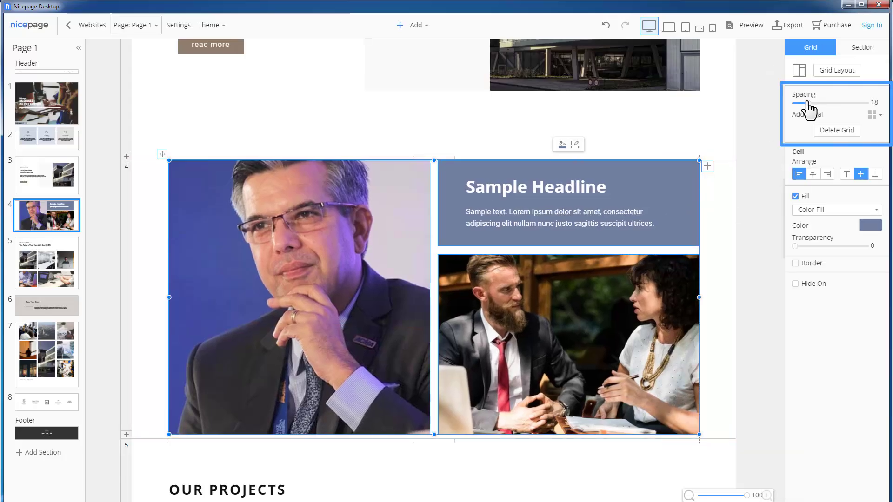
pyautogui.hotkey('ctrl', '-')
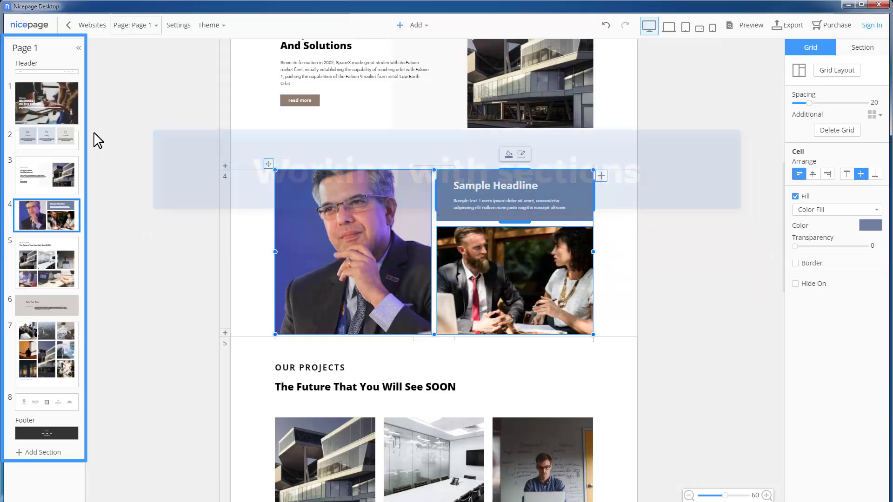
# Step: Rename Page 1 to 'Home' and save the name
pyautogui.doubleClick(30, 48)
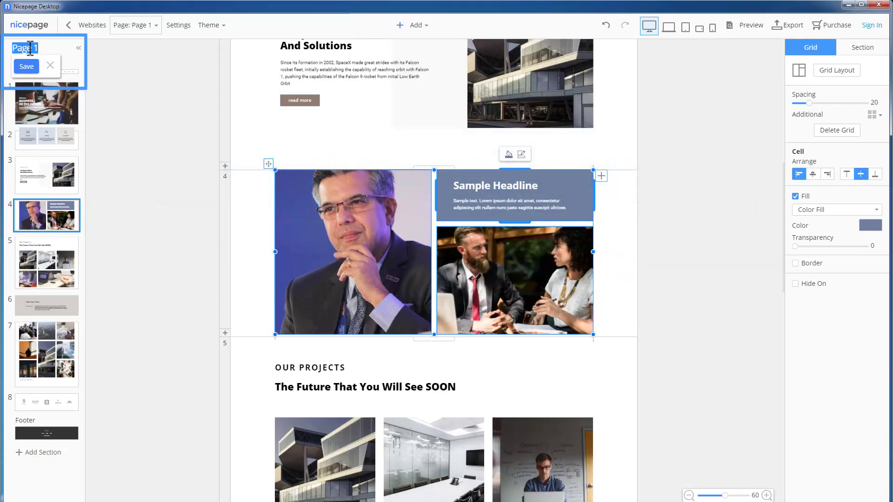
pyautogui.write('Home')
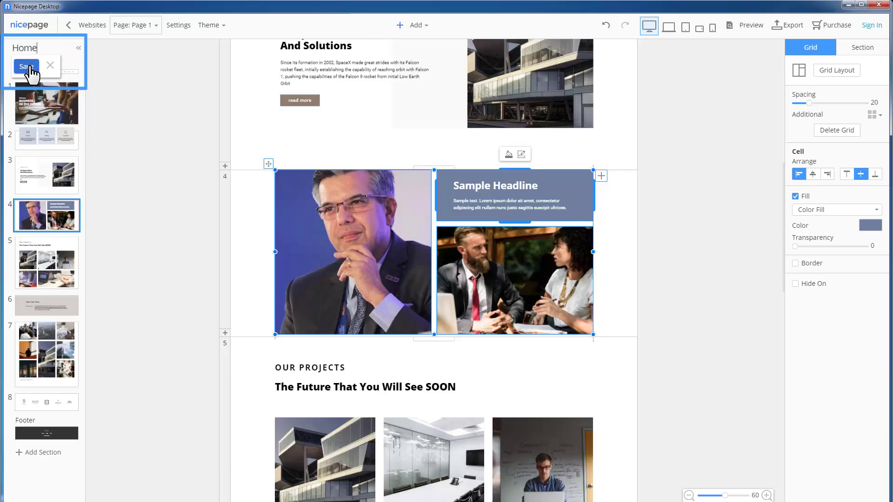
pyautogui.click(26, 66)
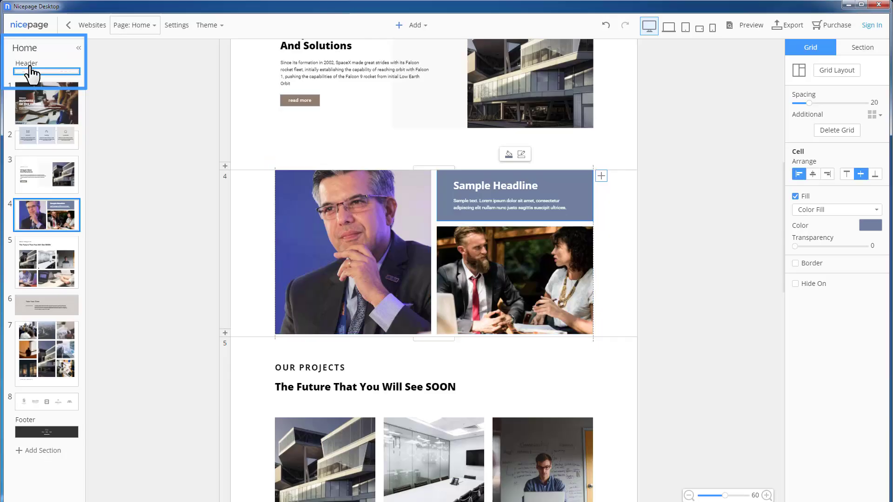
# Step: Duplicate the grid section 4, move the copy below the projects section, then delete it
pyautogui.click(63, 216)
pyautogui.click(71, 208)
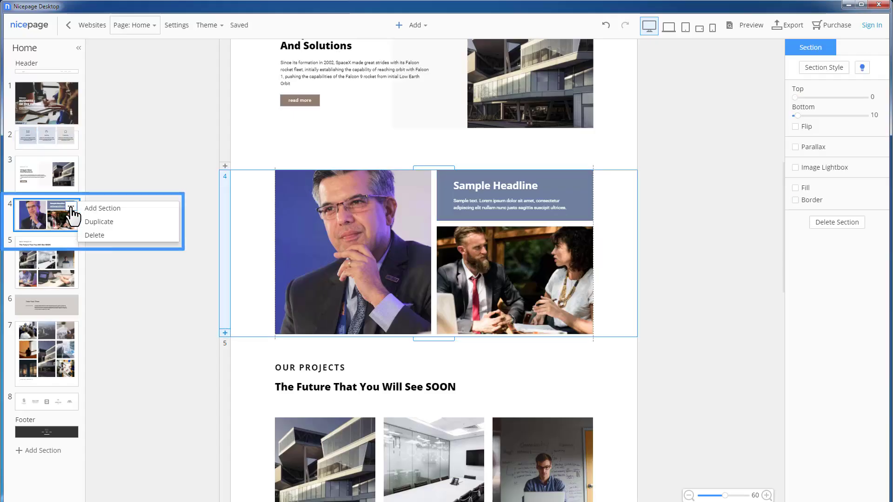
pyautogui.click(135, 222)
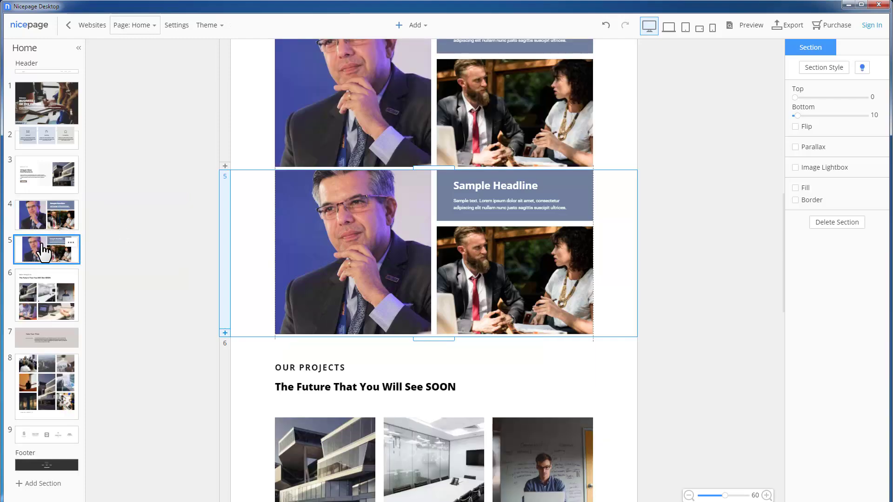
pyautogui.moveTo(43, 249); pyautogui.dragTo(47, 307)
pyautogui.click(70, 302)
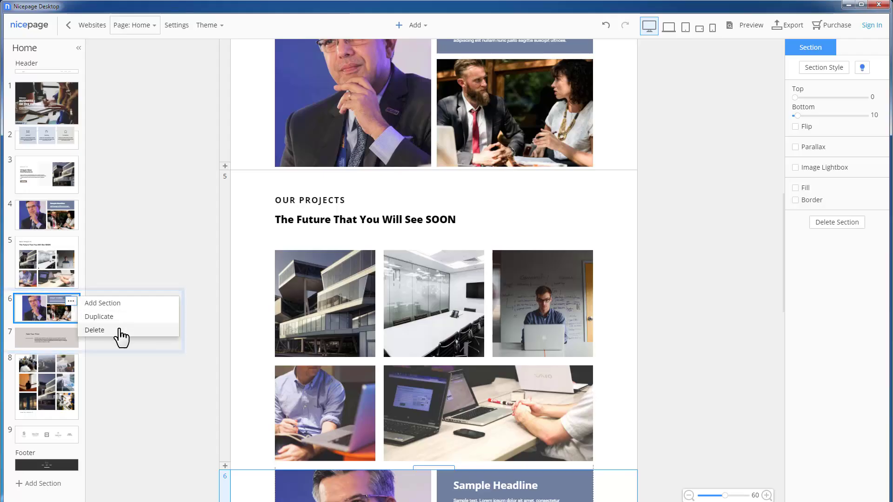
pyautogui.click(120, 332)
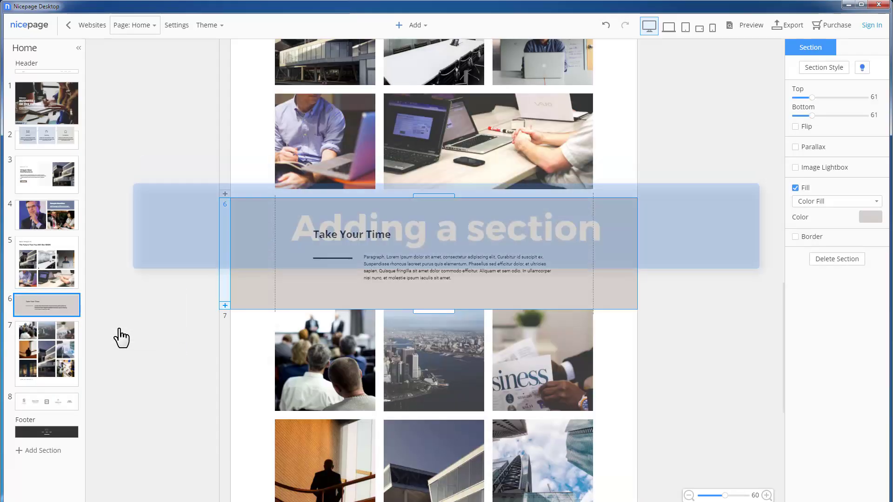
# Step: Add a Contact Form section with a Manhattan map below section 7, then select its map and form
pyautogui.click(49, 353)
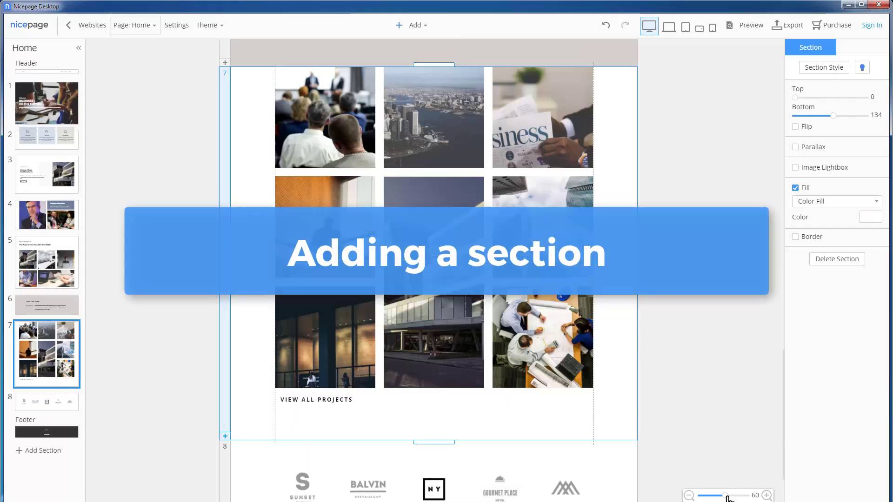
pyautogui.moveTo(727, 496); pyautogui.dragTo(751, 495)
pyautogui.scroll(-3, 728, 415)
pyautogui.scroll(-2, 728, 415)
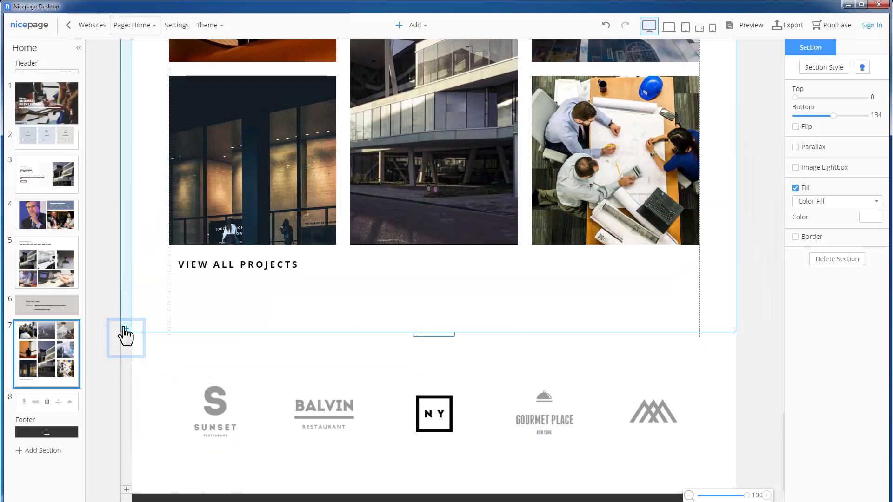
pyautogui.click(126, 329)
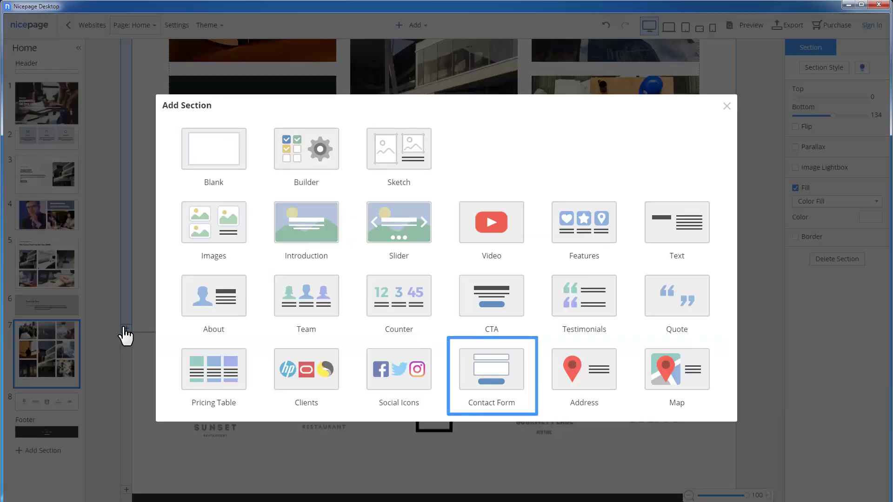
pyautogui.click(520, 378)
pyautogui.click(611, 200)
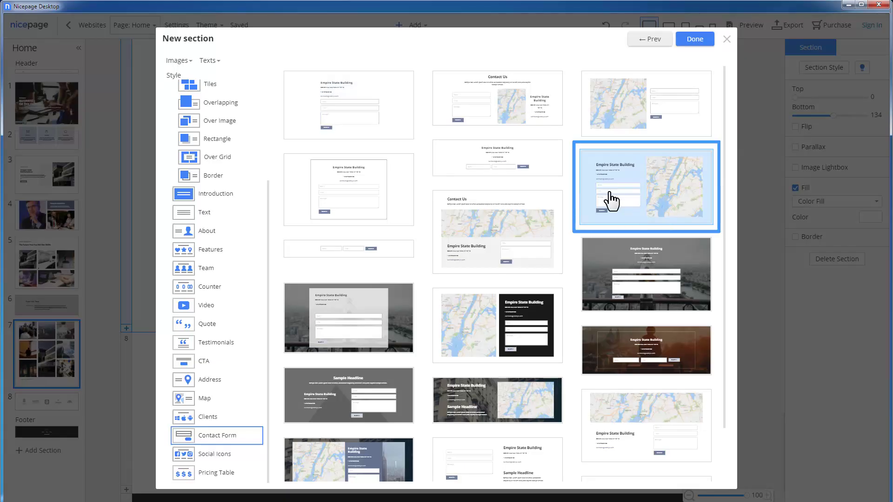
pyautogui.click(703, 39)
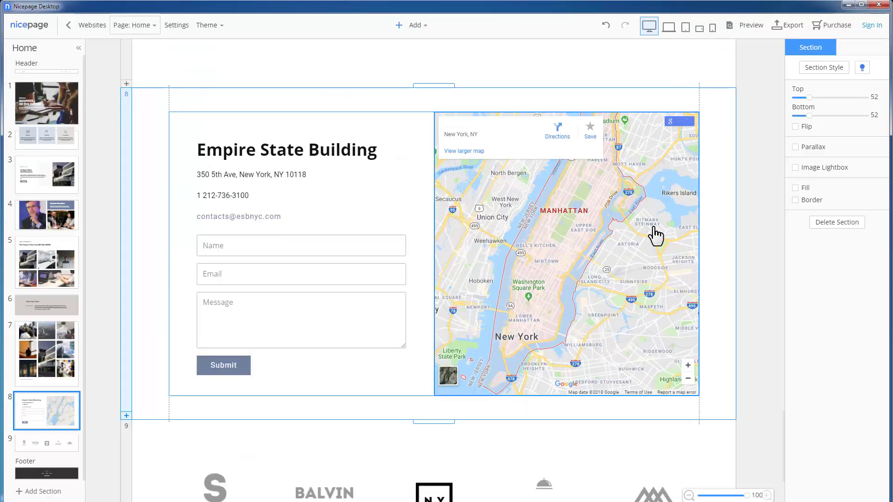
pyautogui.click(656, 236)
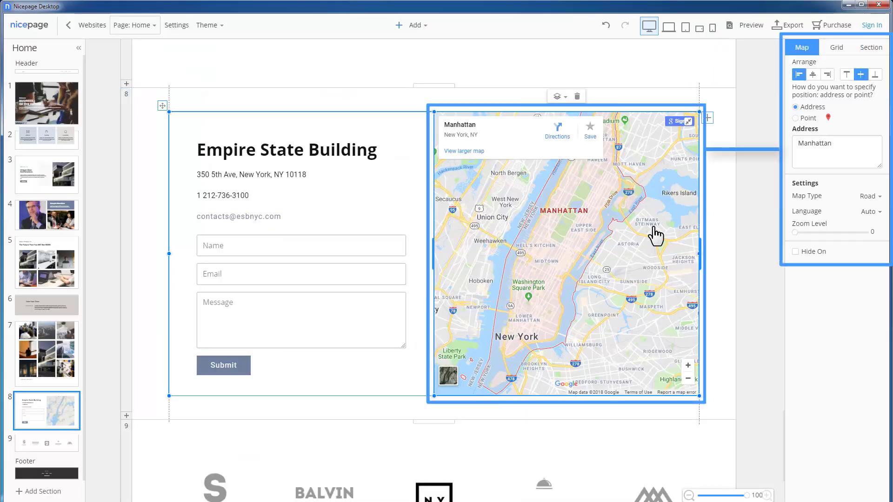
pyautogui.click(315, 364)
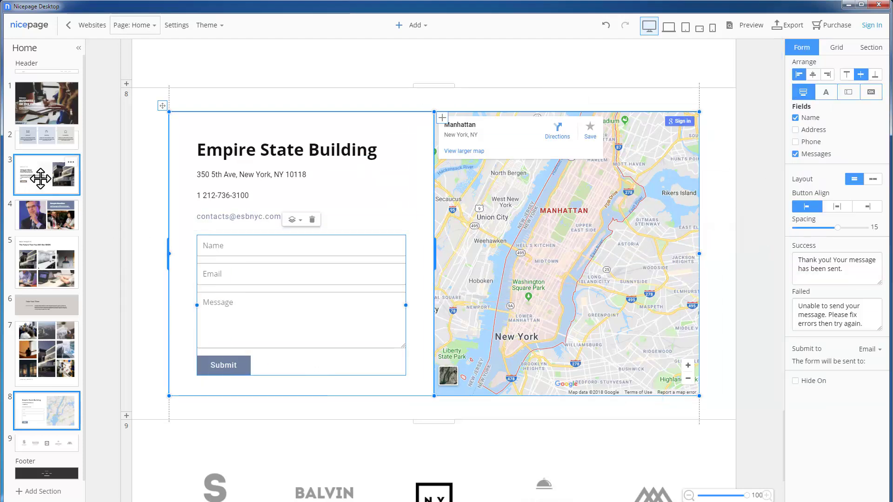
pyautogui.click(44, 179)
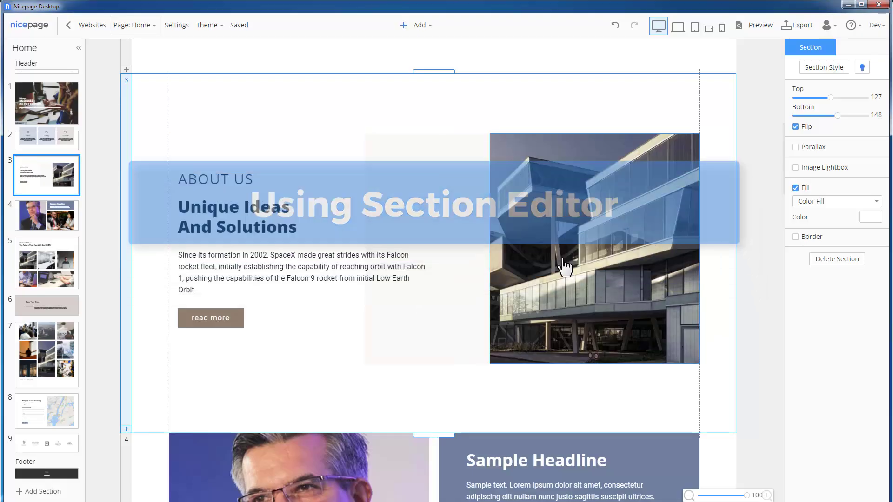
pyautogui.click(564, 266)
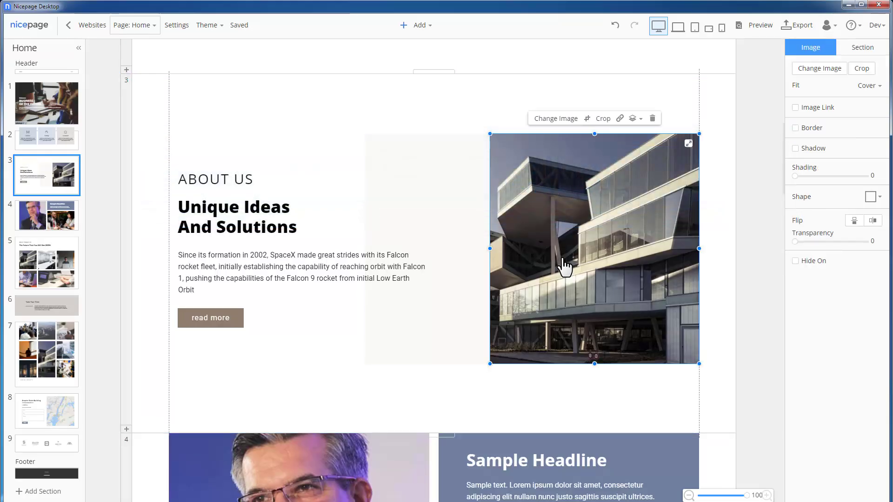
pyautogui.click(264, 238)
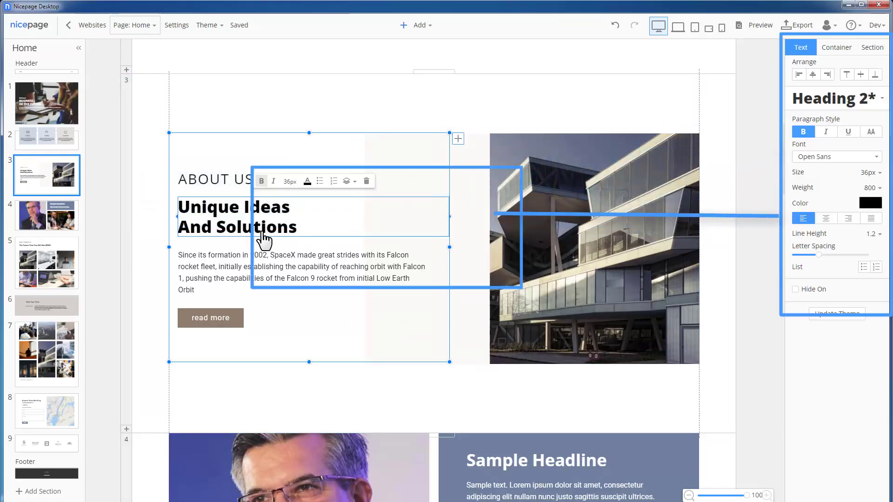
pyautogui.click(228, 322)
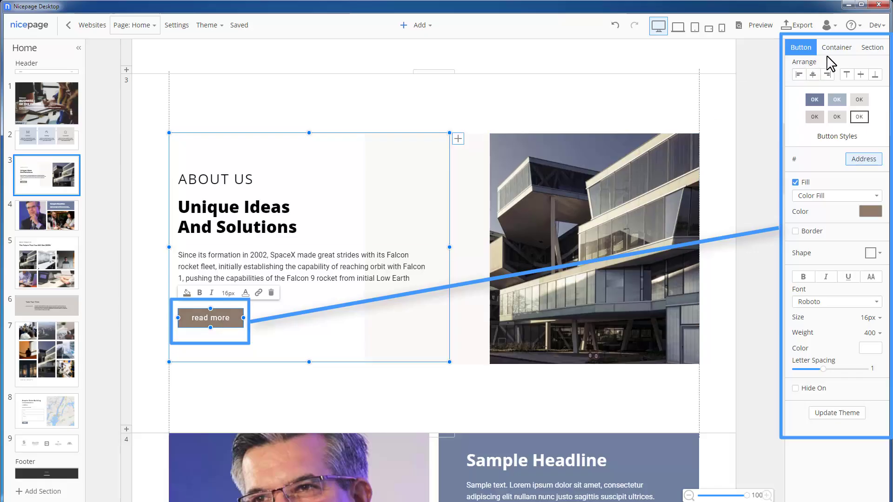
pyautogui.click(840, 51)
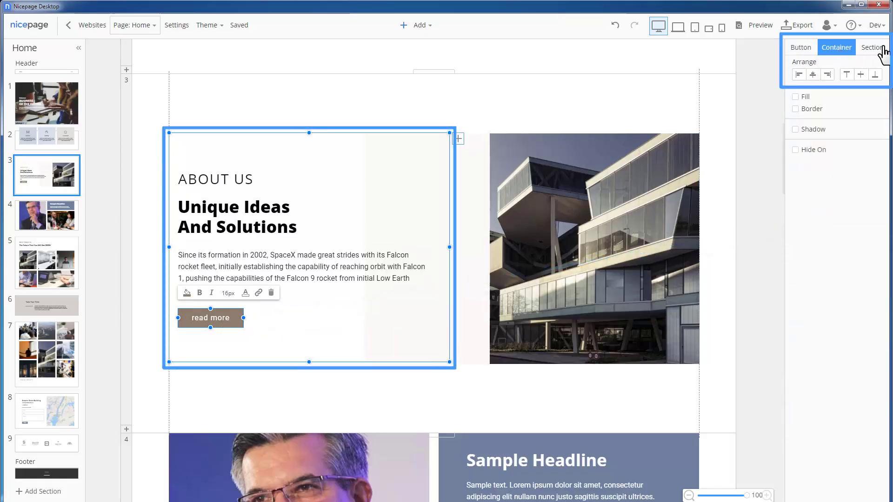
pyautogui.click(870, 51)
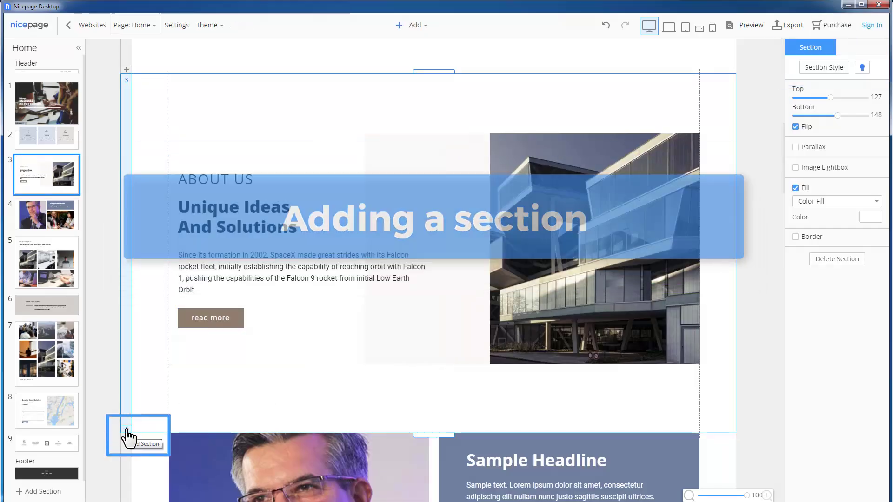
# Step: Start a Builder section below About Us and upload all the business photos from Explorer
pyautogui.click(126, 431)
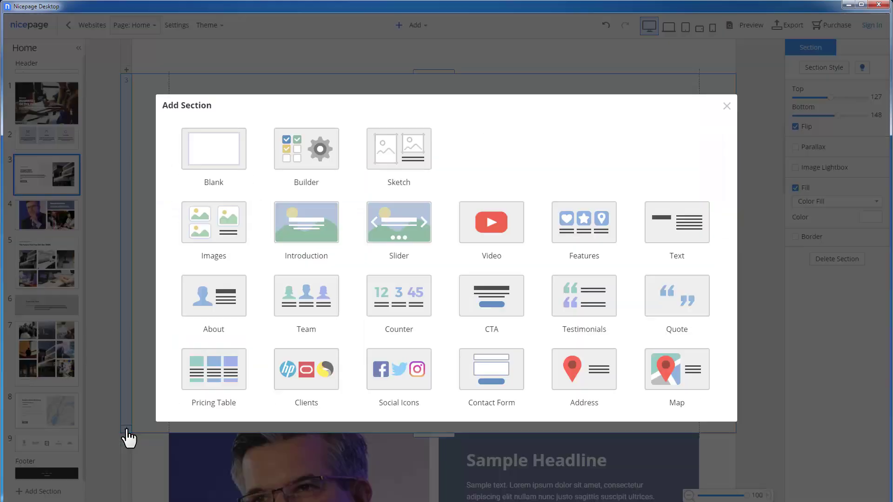
pyautogui.click(325, 169)
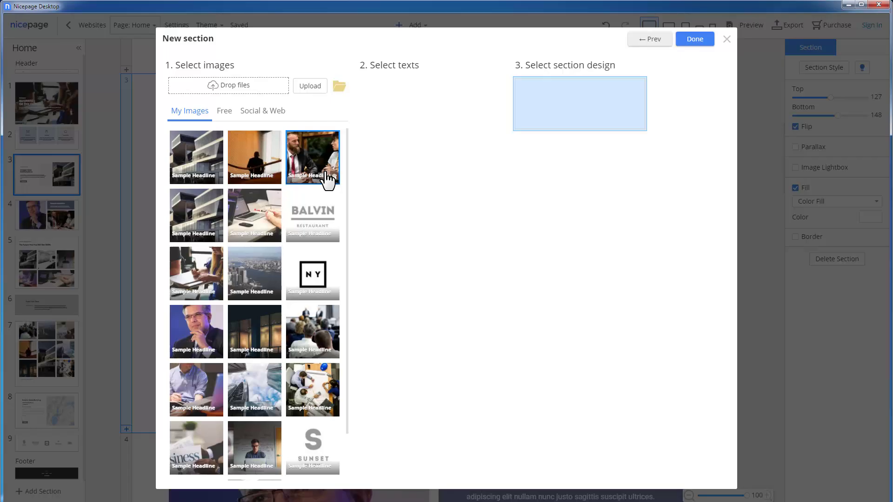
pyautogui.hotkey('alt', 'Tab')
pyautogui.hotkey('ctrl', 'a')
pyautogui.moveTo(35, 139); pyautogui.dragTo(197, 165)
# Step: Pick the skyscraper, audience, laptop and staircase photos plus two text blocks, then insert the design
pyautogui.click(200, 167)
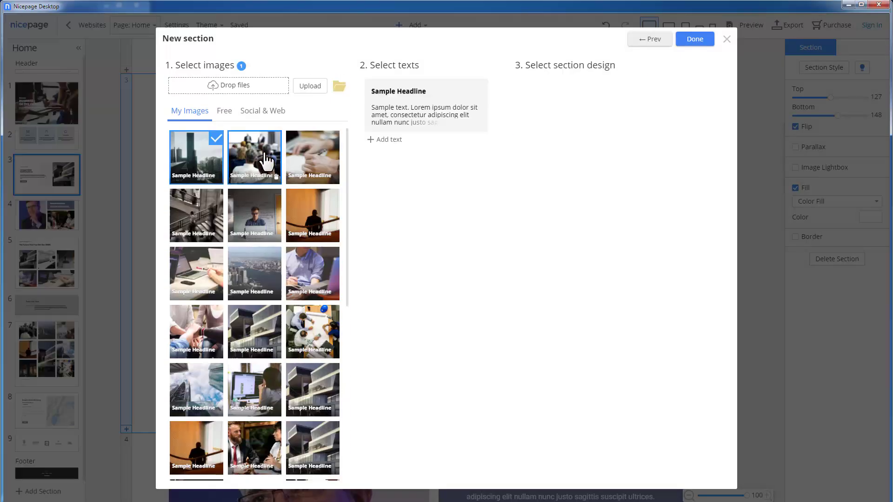
pyautogui.click(254, 157)
pyautogui.click(316, 161)
pyautogui.click(195, 216)
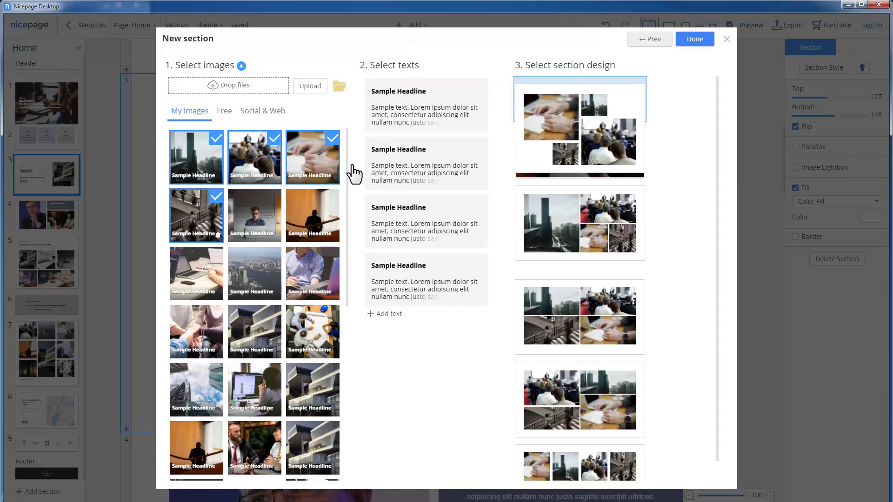
pyautogui.click(456, 117)
pyautogui.click(474, 160)
pyautogui.scroll(-3, 686, 164)
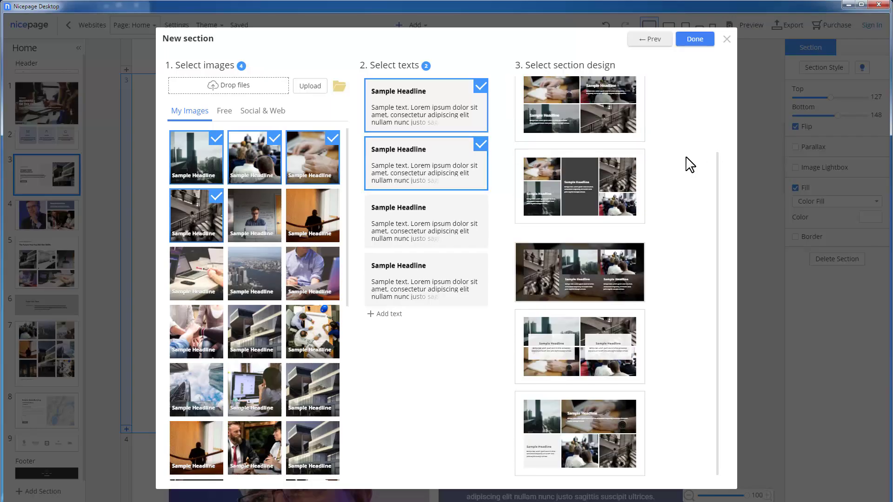
pyautogui.scroll(-5, 688, 163)
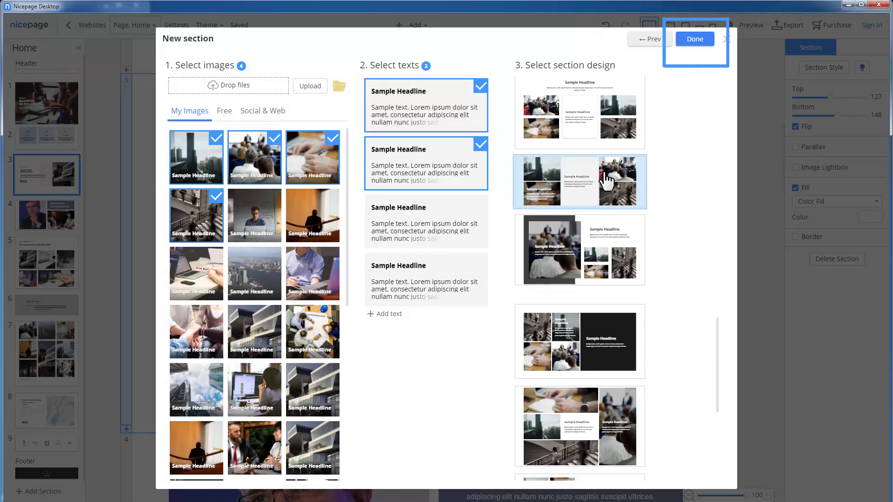
pyautogui.click(709, 41)
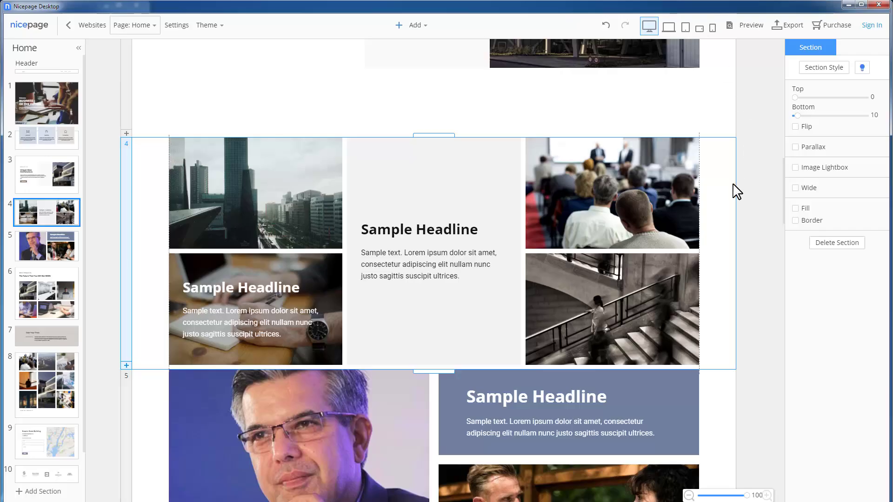
# Step: Drag the new photo-and-text section's thumbnail above About Us in the sections list
pyautogui.moveTo(45, 216)
pyautogui.moveTo(44, 216); pyautogui.dragTo(50, 169)
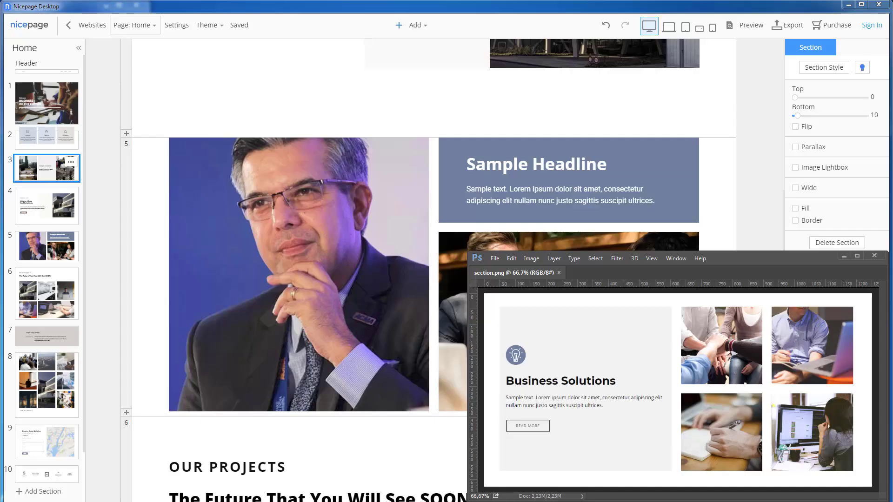
pyautogui.click(844, 257)
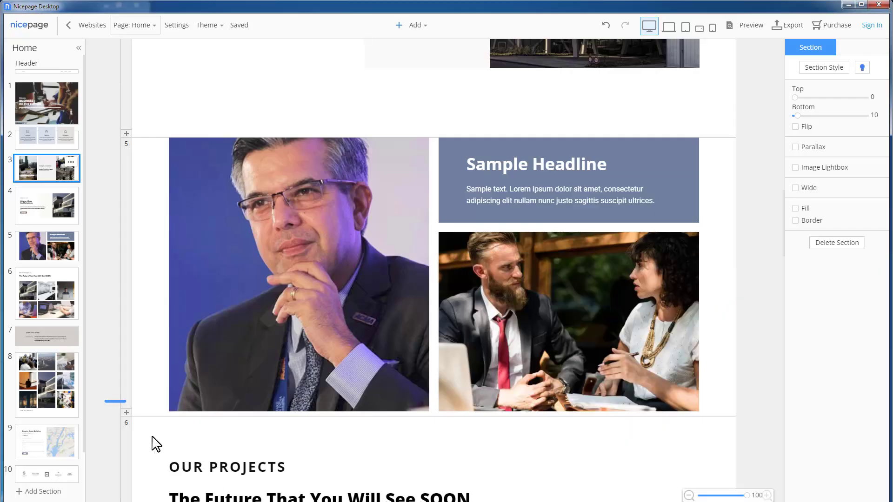
# Step: Insert a blank section below the photo section and stretch it taller from both edges
pyautogui.click(126, 414)
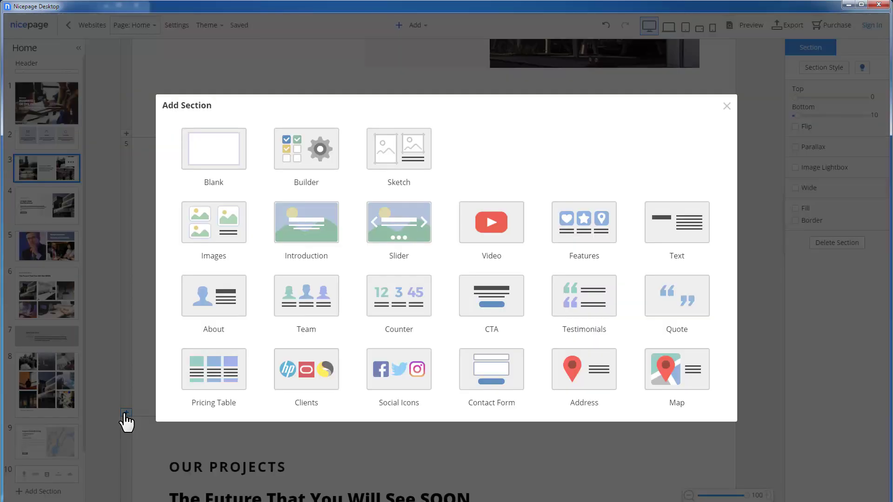
pyautogui.click(240, 155)
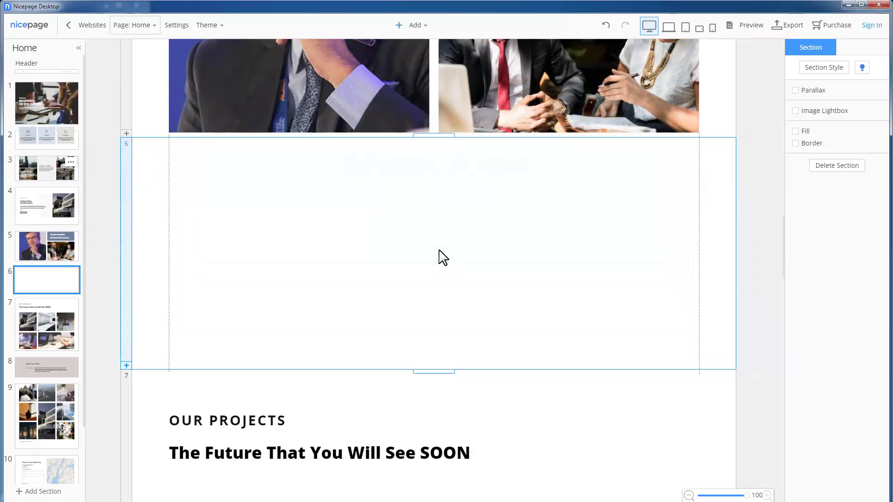
pyautogui.moveTo(444, 138); pyautogui.dragTo(443, 102)
pyautogui.moveTo(437, 405); pyautogui.dragTo(437, 470)
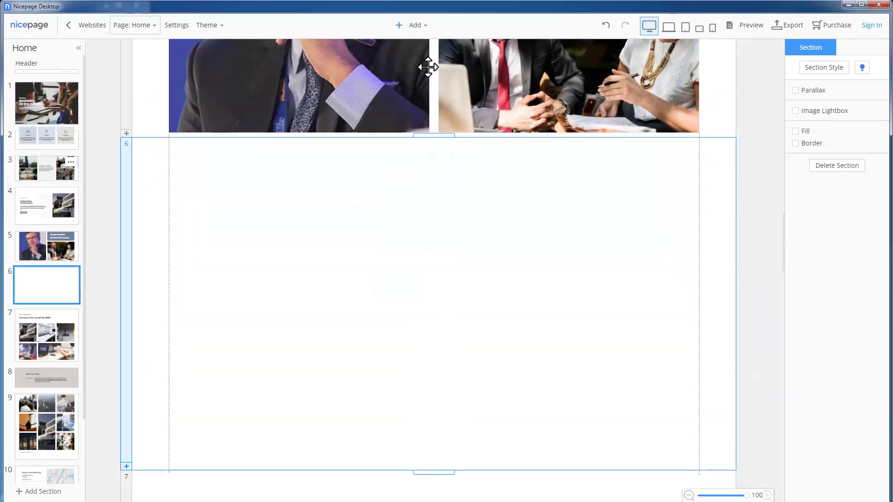
pyautogui.click(421, 29)
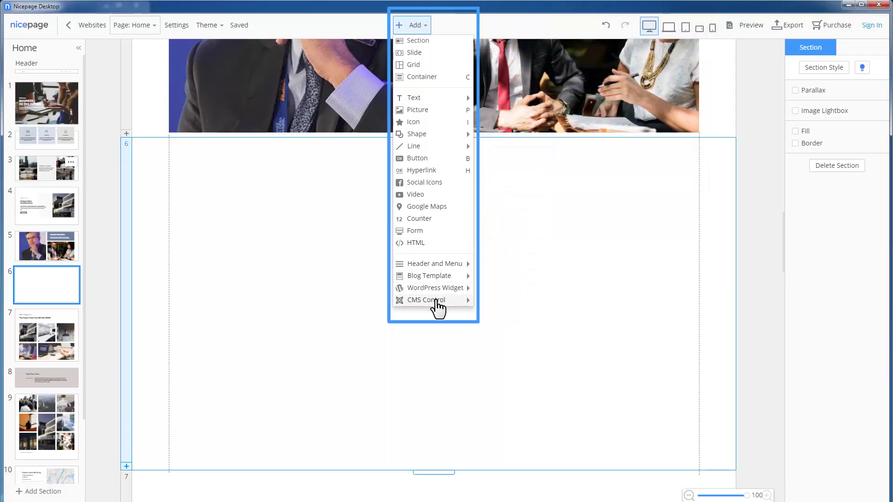
# Step: Add a Split grid with one large and four small cells, shortened and moved up in the section
pyautogui.click(436, 65)
pyautogui.click(372, 301)
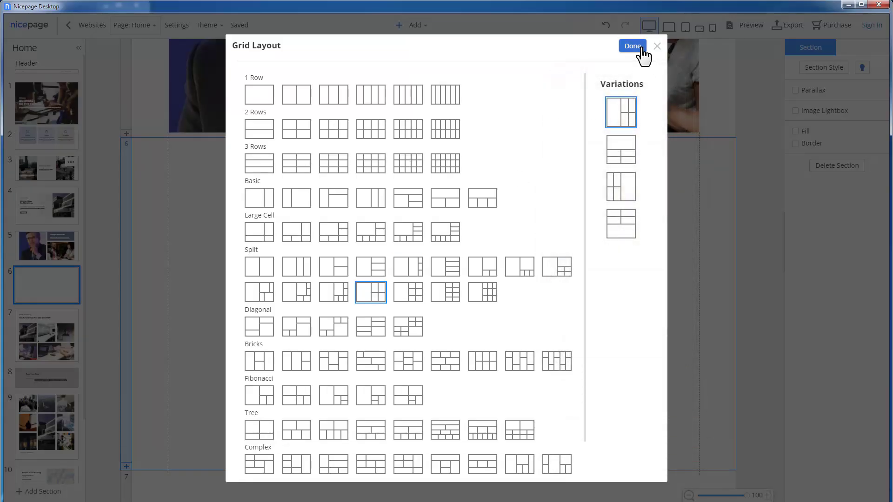
pyautogui.click(640, 47)
pyautogui.click(399, 214)
pyautogui.moveTo(434, 140); pyautogui.dragTo(434, 242)
pyautogui.moveTo(164, 234); pyautogui.dragTo(160, 185)
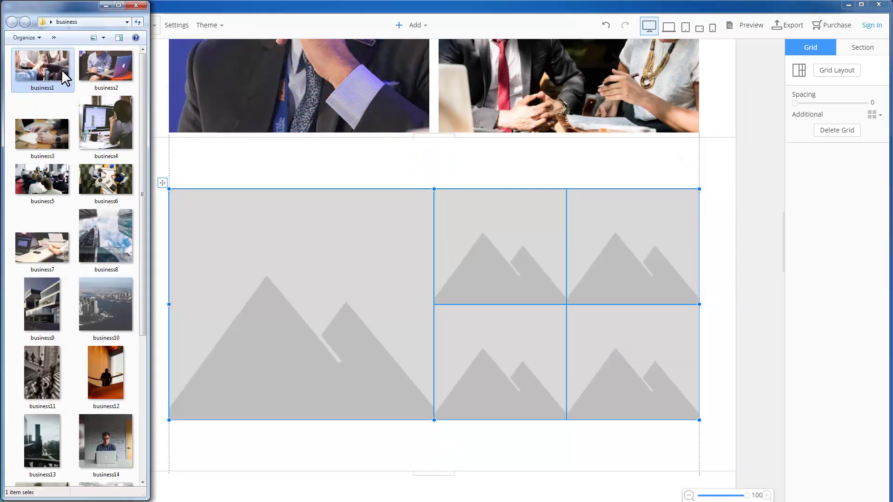
# Step: Place photos business1–4 in the four small cells and set the cell spacing to 10
pyautogui.moveTo(42, 65); pyautogui.dragTo(500, 246)
pyautogui.moveTo(106, 65); pyautogui.dragTo(598, 255)
pyautogui.moveTo(42, 134); pyautogui.dragTo(465, 354)
pyautogui.moveTo(115, 135); pyautogui.dragTo(600, 367)
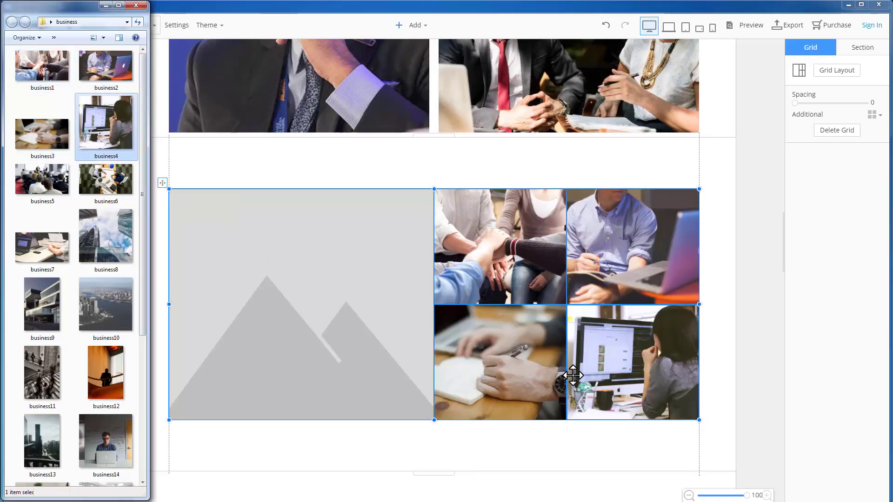
pyautogui.click(105, 6)
pyautogui.moveTo(795, 104); pyautogui.dragTo(801, 105)
# Step: Give the large left cell a solid Color Fill
pyautogui.click(361, 257)
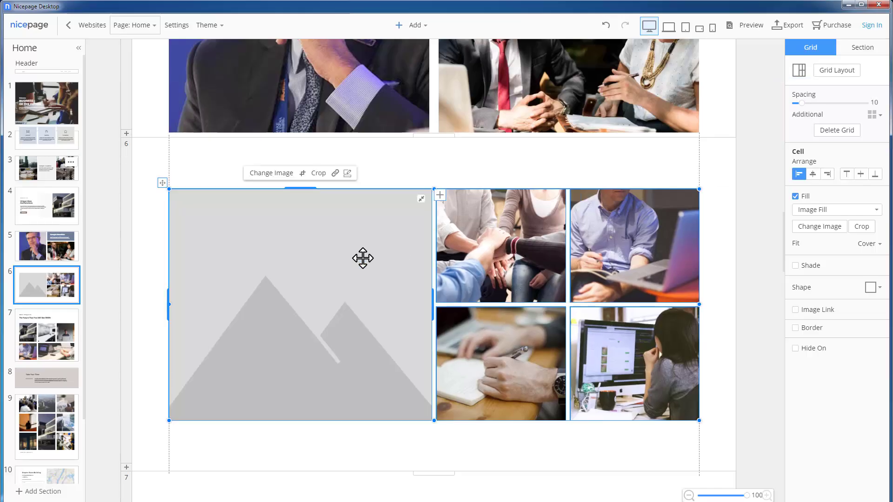
pyautogui.click(799, 212)
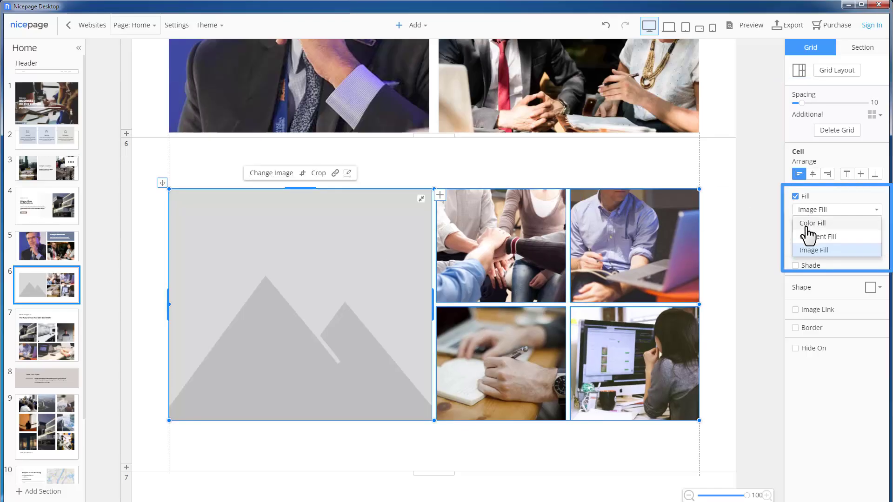
pyautogui.click(809, 225)
pyautogui.click(562, 205)
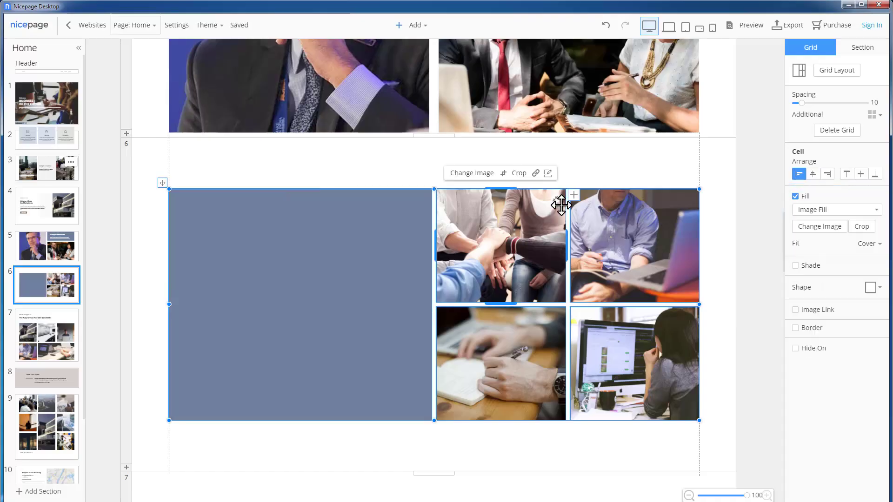
pyautogui.click(555, 204)
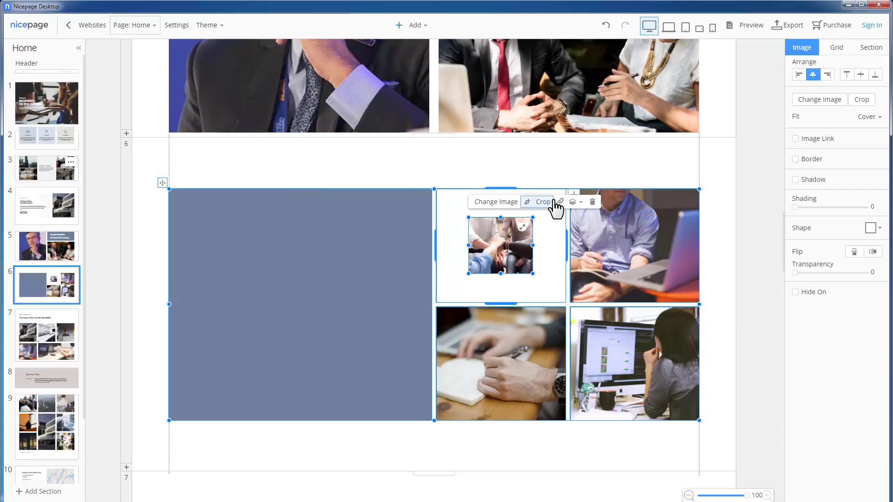
pyautogui.hotkey('ctrl', 'z')
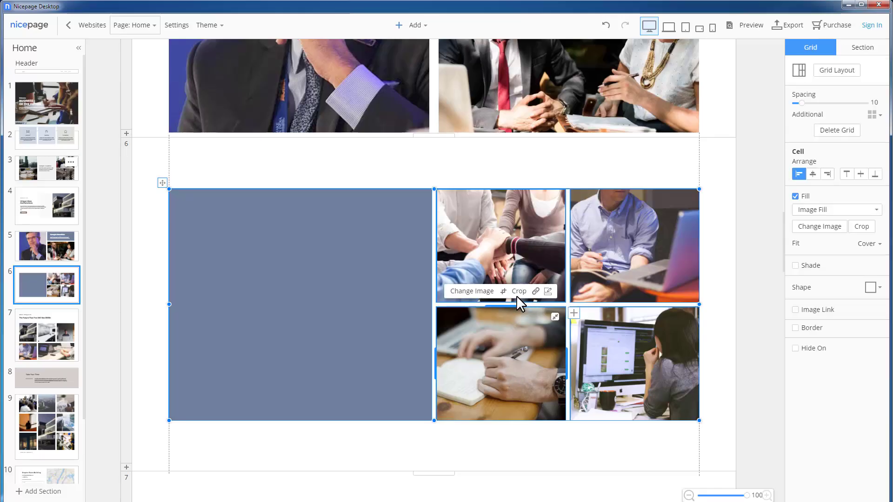
# Step: Crop the bottom-middle photo to show the wristwatch and move the top-middle cell
pyautogui.click(516, 291)
pyautogui.moveTo(517, 343); pyautogui.dragTo(478, 345)
pyautogui.click(522, 297)
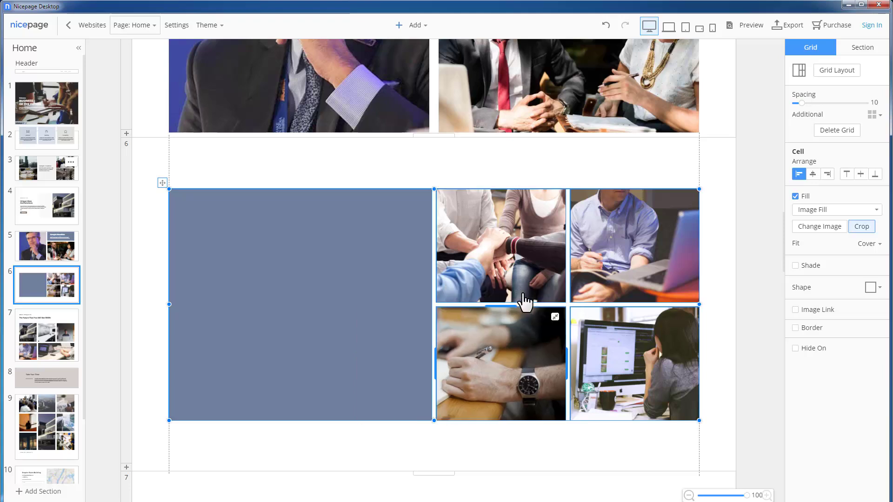
pyautogui.moveTo(502, 213); pyautogui.dragTo(630, 371)
pyautogui.click(525, 236)
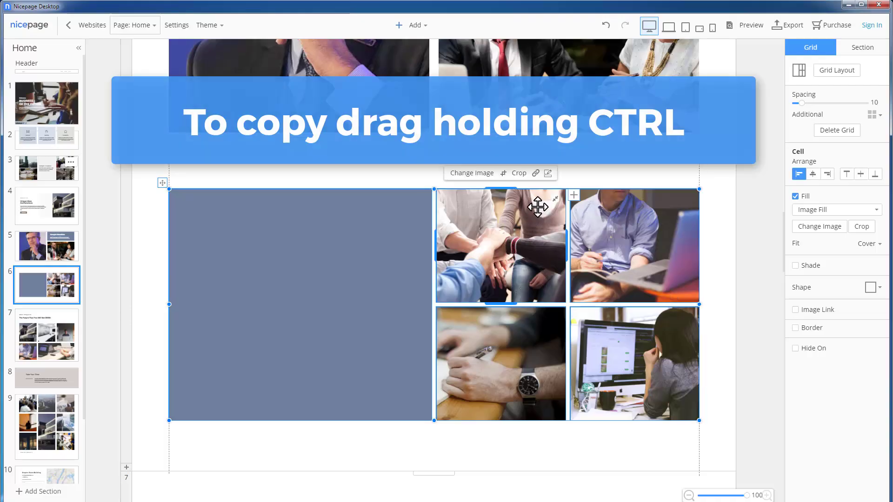
# Step: Copy the hands photo into the large left cell, then delete it so the cell stays empty
pyautogui.moveTo(529, 211); pyautogui.dragTo(288, 265)
pyautogui.click(158, 235)
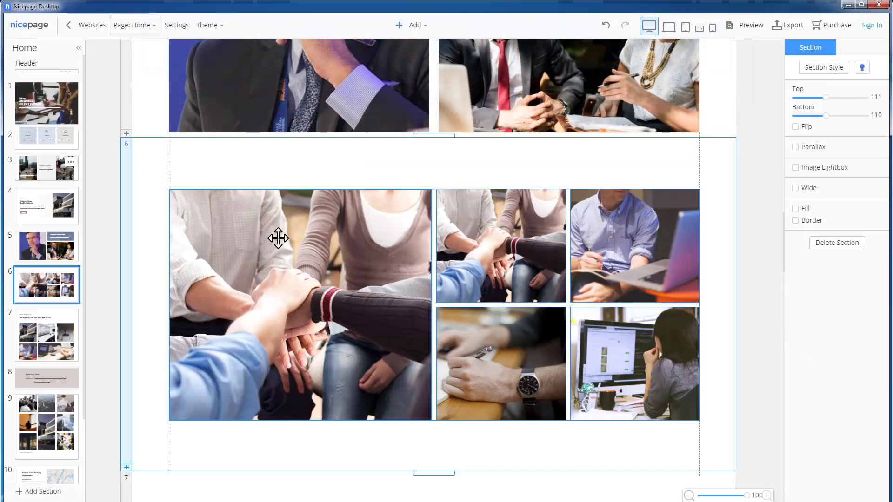
pyautogui.click(279, 238)
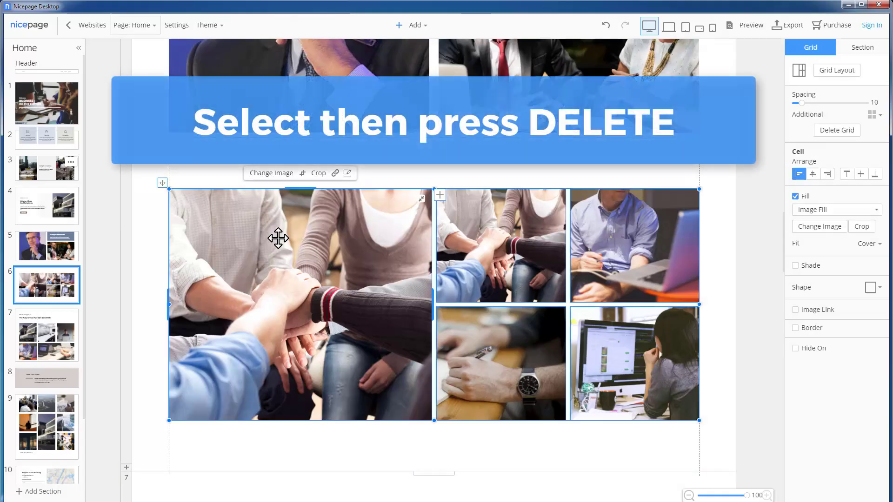
pyautogui.press('Delete')
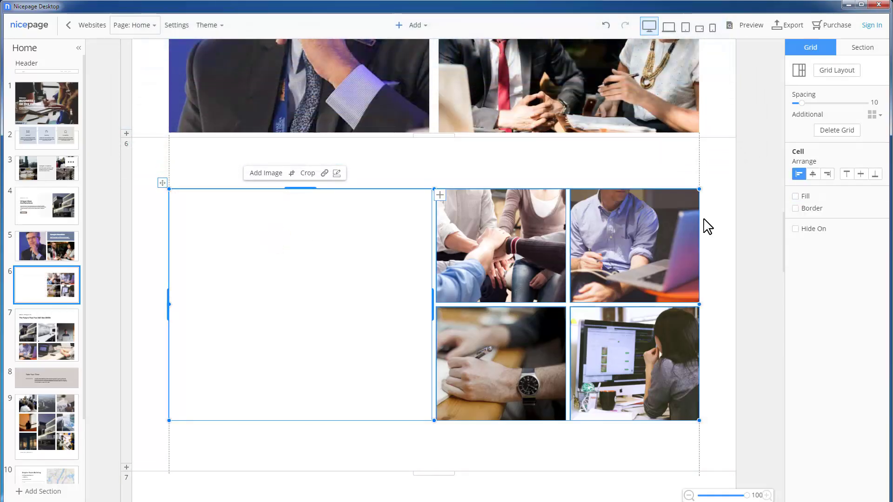
# Step: Fill the large left cell with light grey
pyautogui.click(795, 197)
pyautogui.click(870, 225)
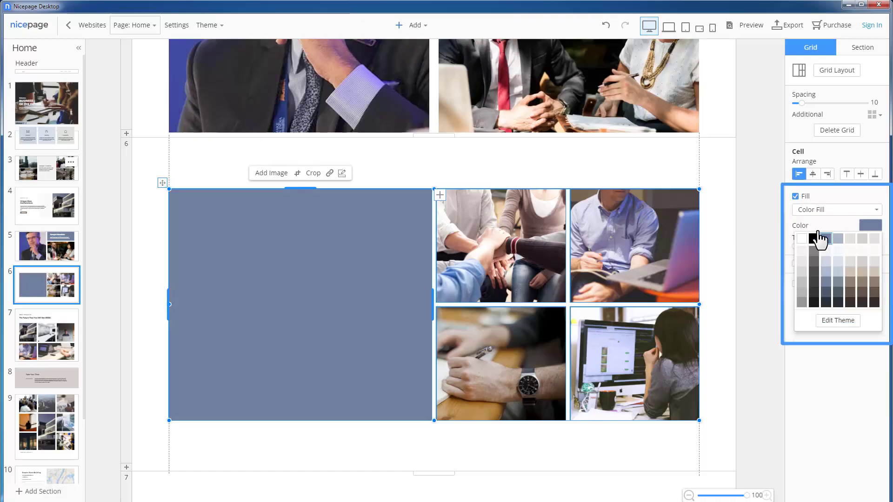
pyautogui.click(801, 252)
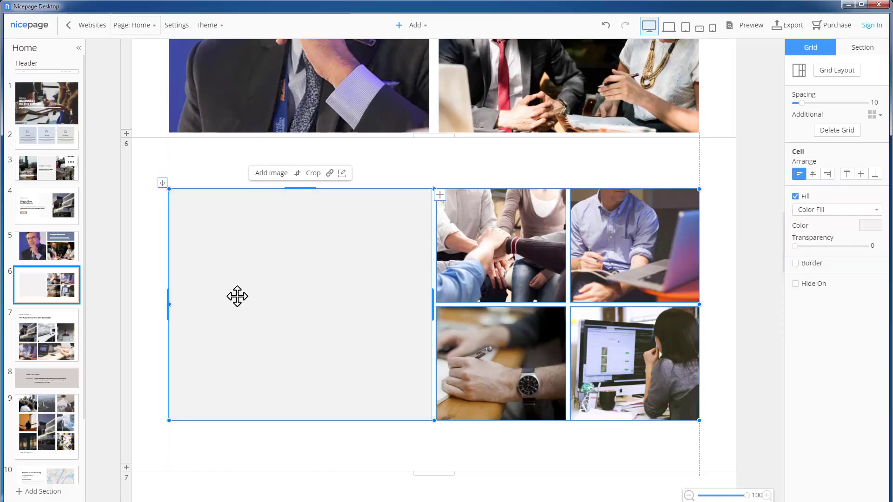
# Step: Search the icons for 'idea' and insert the outline lightbulb into the cell
pyautogui.click(427, 38)
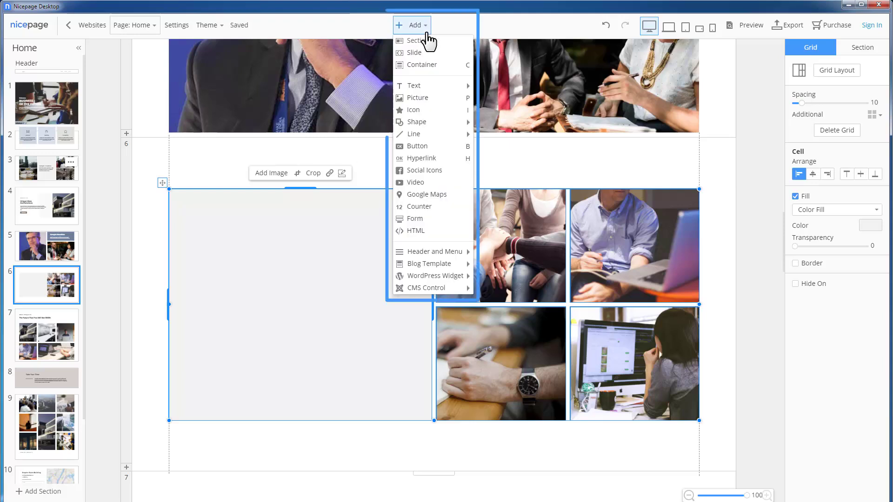
pyautogui.click(423, 111)
pyautogui.click(397, 91)
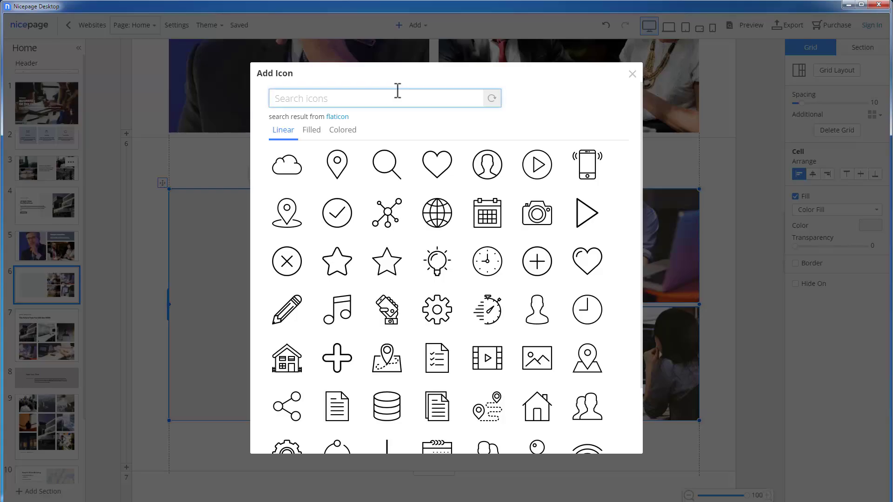
pyautogui.press('Return')
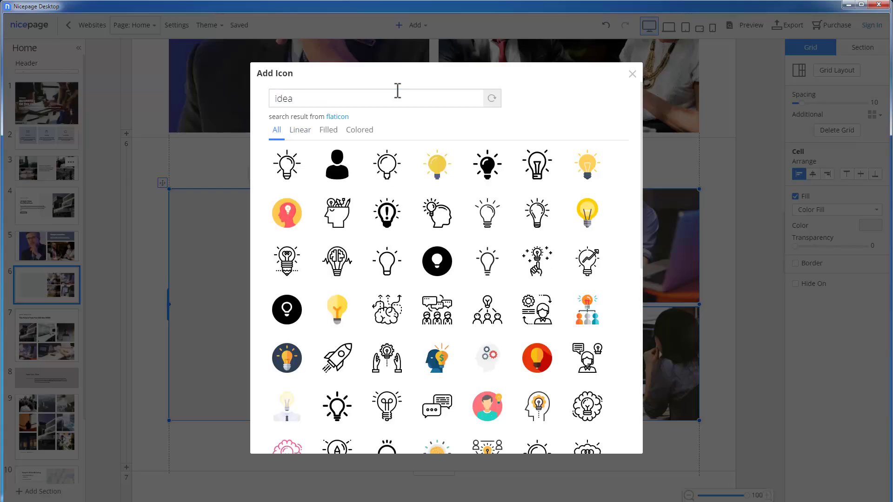
pyautogui.click(300, 130)
pyautogui.click(328, 130)
pyautogui.click(366, 132)
pyautogui.click(276, 131)
pyautogui.click(541, 179)
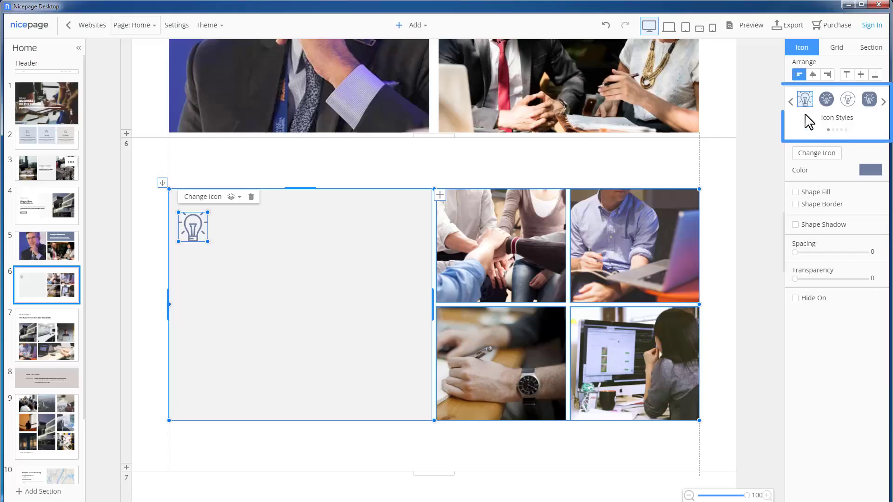
# Step: Style the lightbulb icon white on a filled blue-grey circle
pyautogui.click(883, 102)
pyautogui.click(884, 102)
pyautogui.click(868, 99)
pyautogui.click(791, 102)
pyautogui.click(791, 103)
pyautogui.click(826, 99)
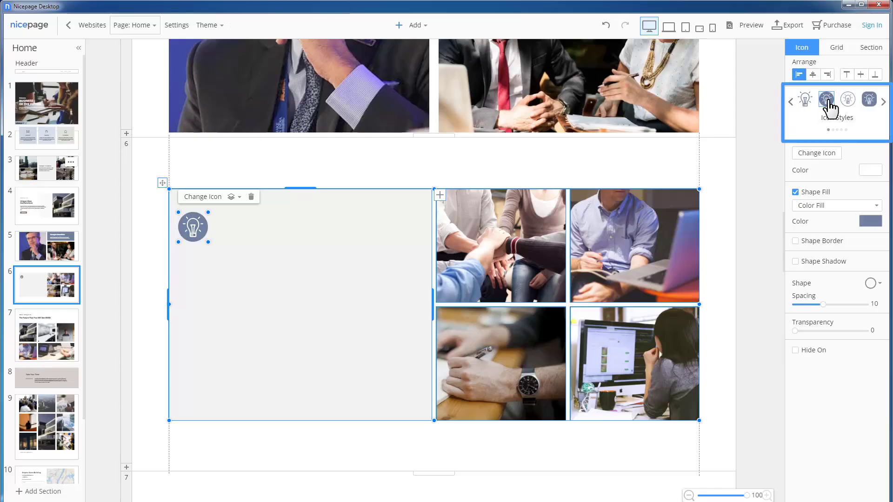
pyautogui.click(295, 357)
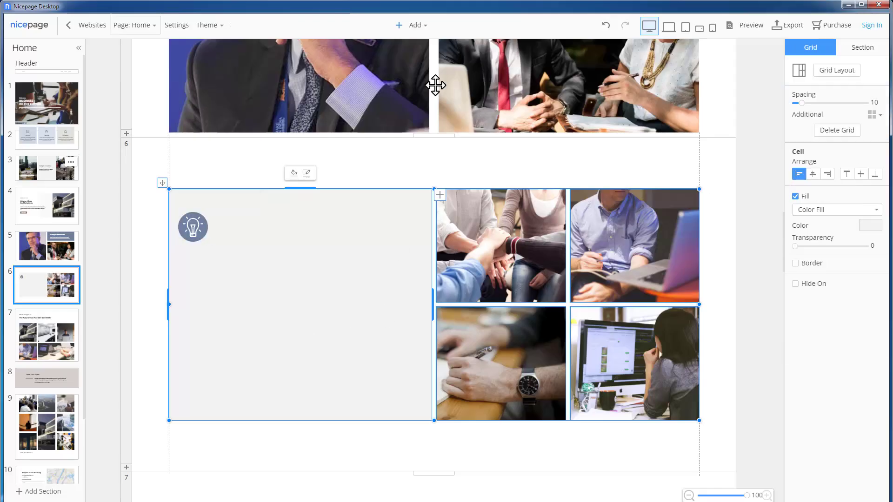
# Step: Add a 'Business Solutions' heading, keeping the plain Heading 2 style
pyautogui.click(411, 24)
pyautogui.moveTo(416, 86)
pyautogui.click(515, 145)
pyautogui.tripleClick(261, 263)
pyautogui.write('Business Solutions')
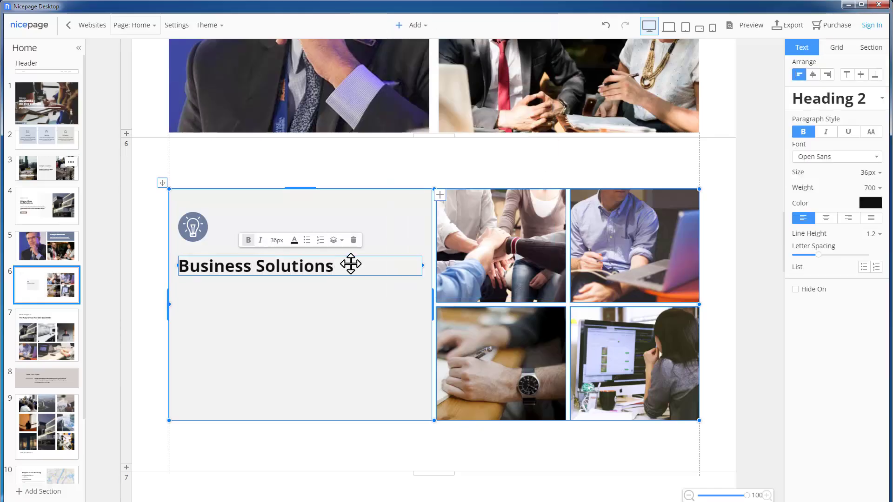
pyautogui.click(869, 172)
pyautogui.click(872, 277)
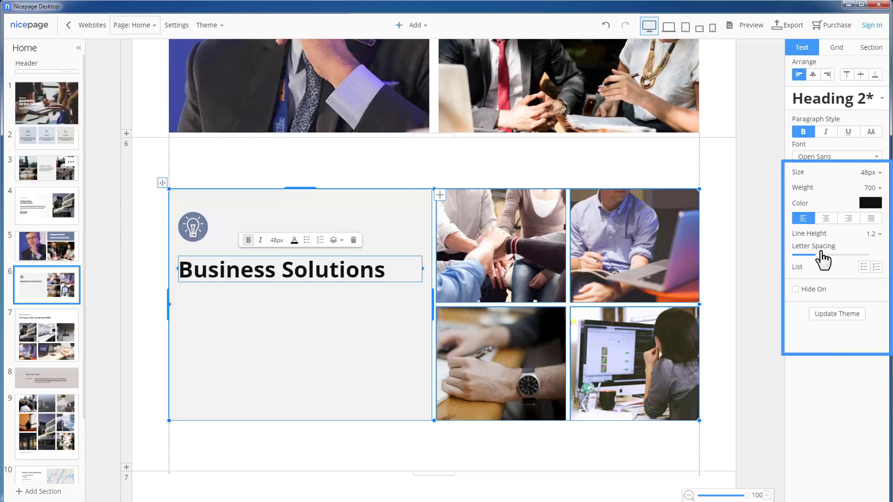
pyautogui.moveTo(822, 254); pyautogui.dragTo(839, 255)
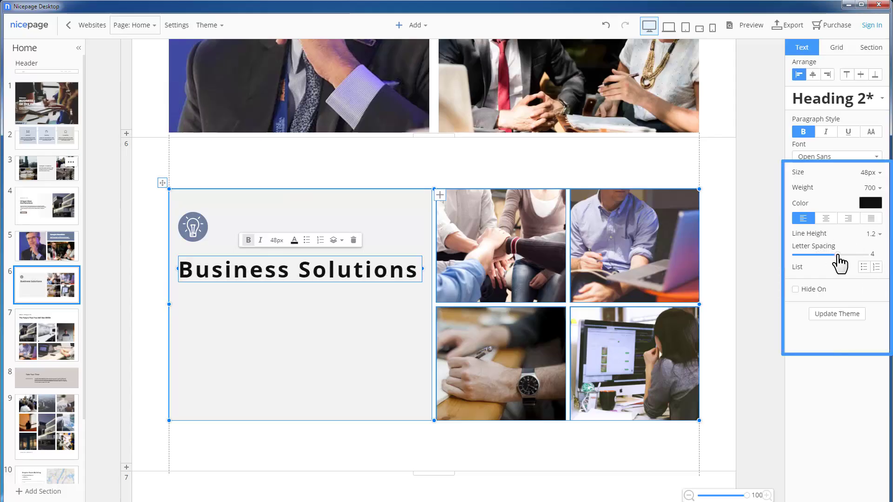
pyautogui.click(879, 100)
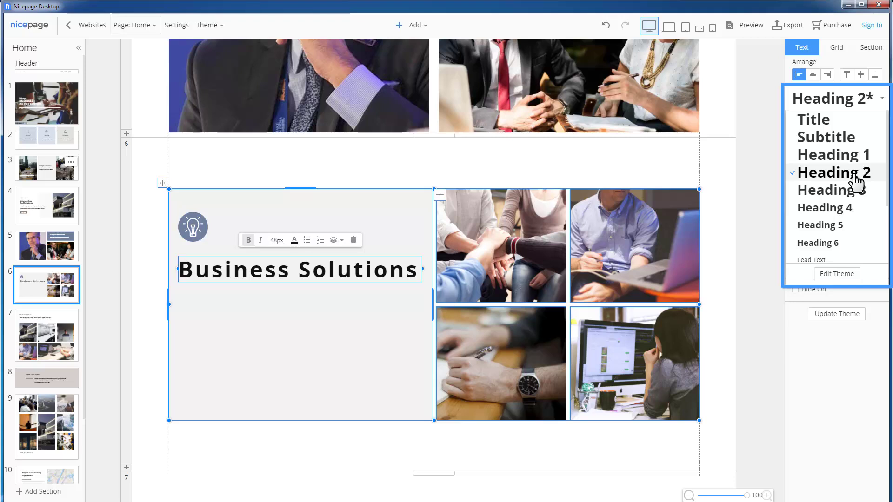
pyautogui.click(856, 175)
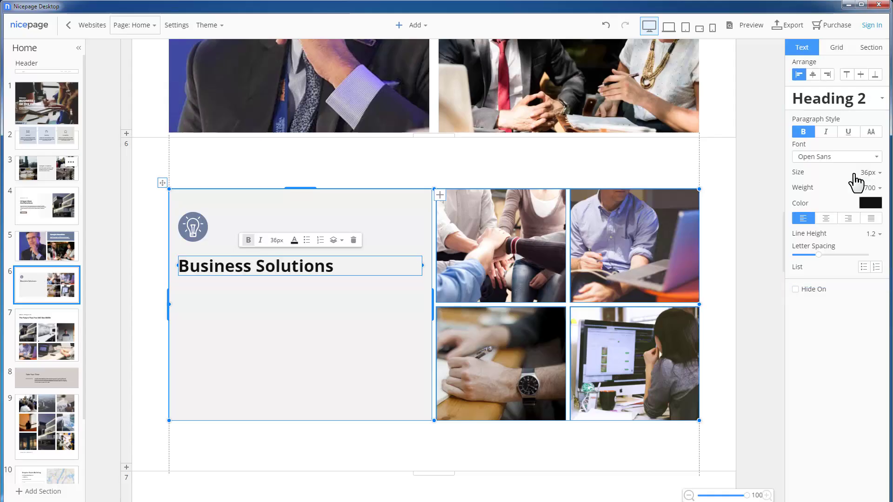
# Step: Add a sample paragraph below the heading and italicise 'Sample text.'
pyautogui.click(264, 328)
pyautogui.click(411, 25)
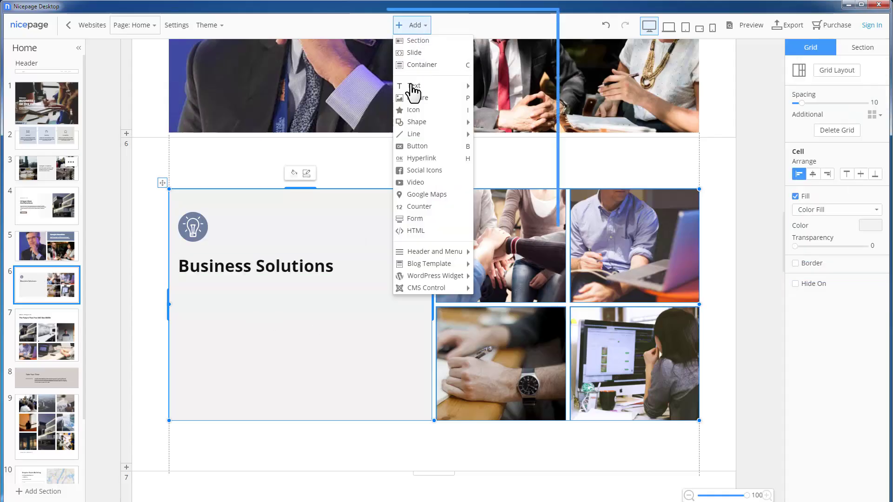
pyautogui.moveTo(409, 88)
pyautogui.click(501, 210)
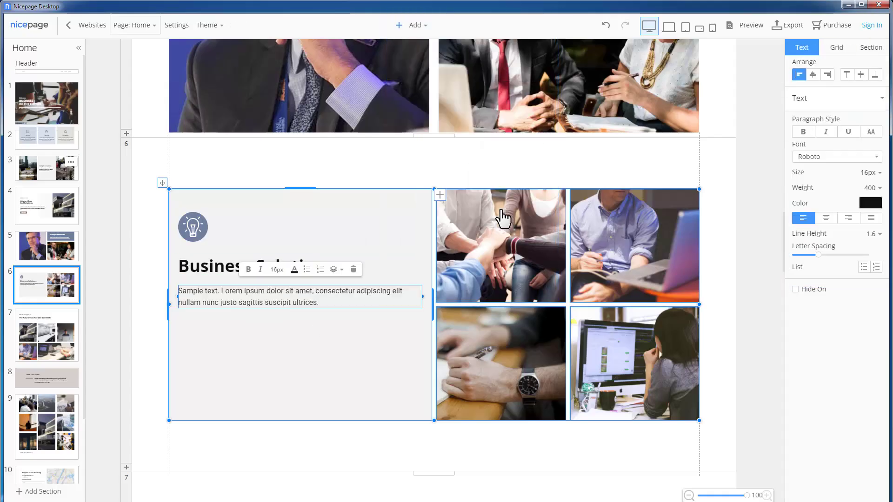
pyautogui.doubleClick(199, 290)
pyautogui.doubleClick(195, 291)
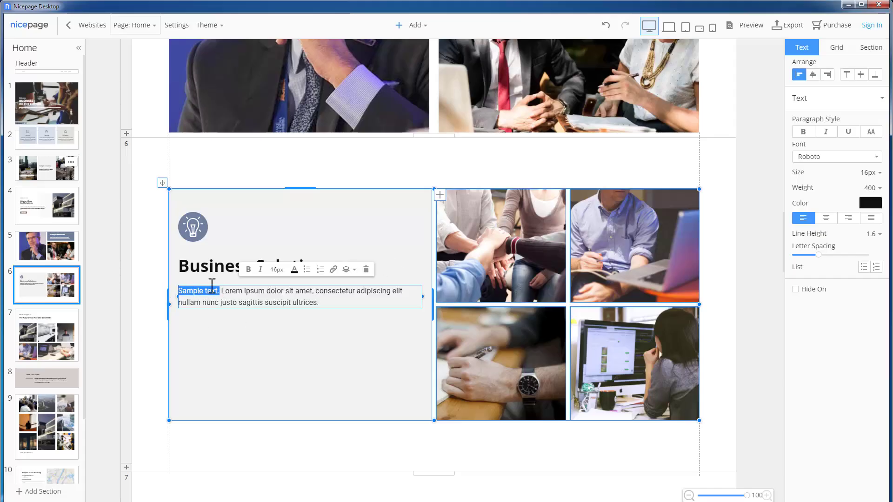
pyautogui.click(259, 269)
# Step: Link the words 'dolor sit amet,' to the Blog Template page
pyautogui.moveTo(266, 291); pyautogui.dragTo(309, 291)
pyautogui.click(327, 270)
pyautogui.click(390, 259)
pyautogui.click(569, 179)
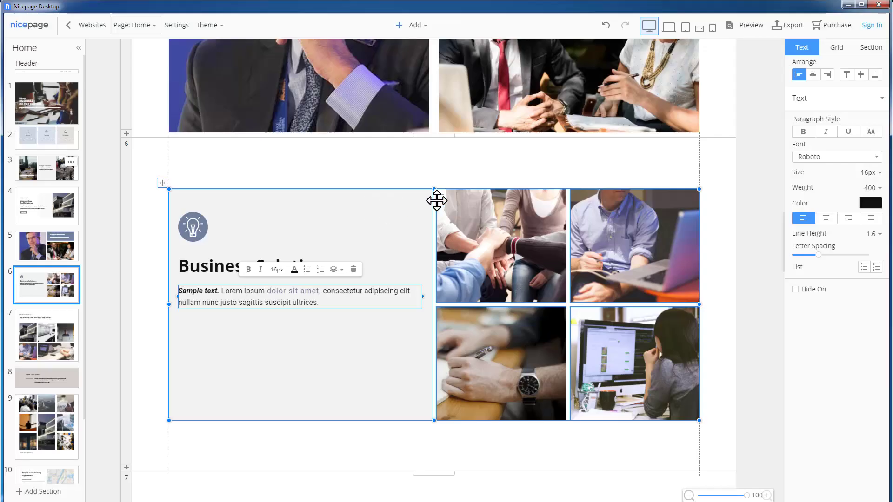
pyautogui.click(440, 196)
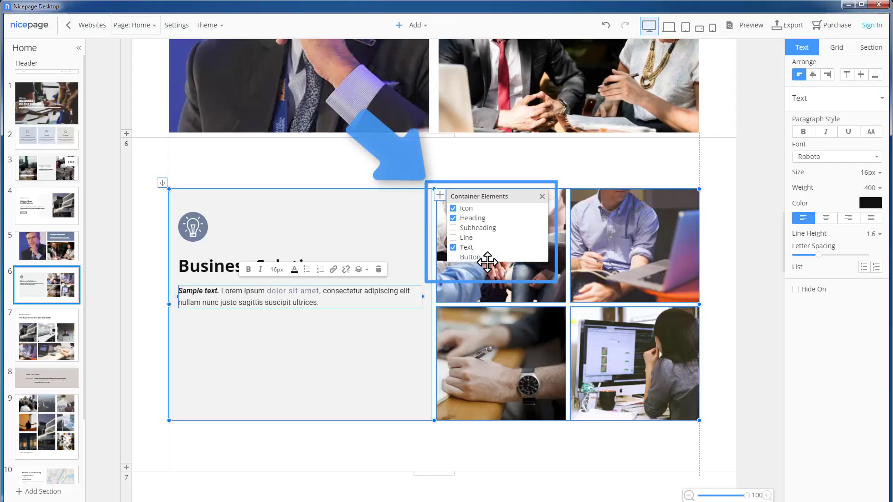
# Step: Add an outlined button with rounded corners to the cell
pyautogui.click(452, 257)
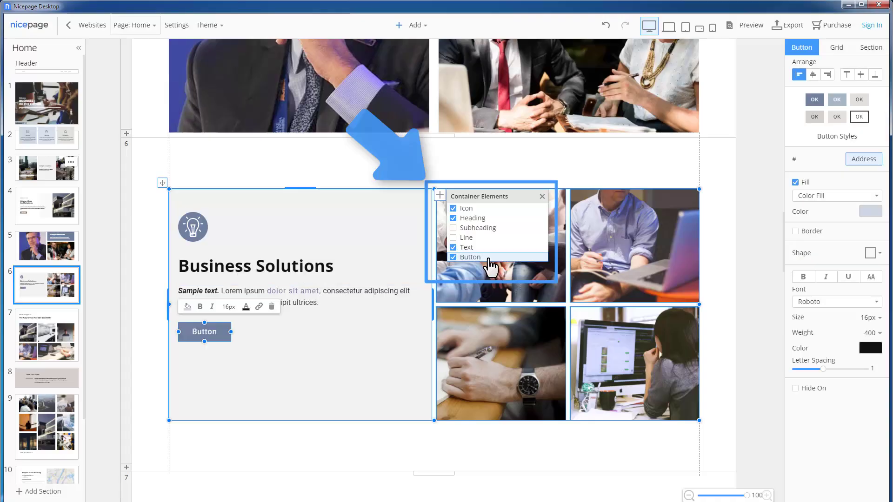
pyautogui.click(219, 336)
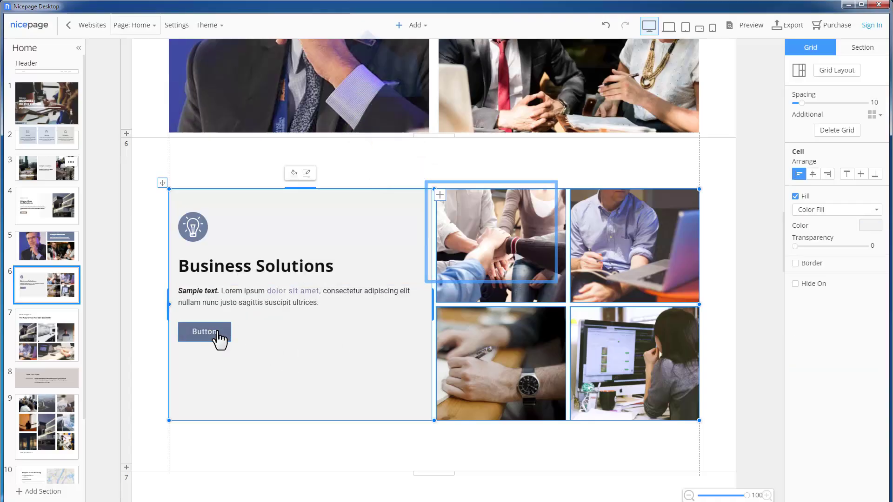
pyautogui.click(859, 100)
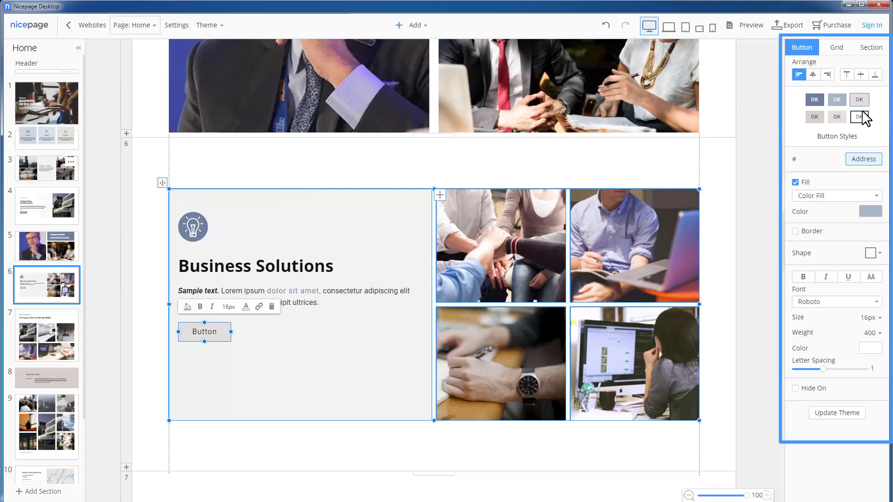
pyautogui.click(859, 117)
pyautogui.click(871, 251)
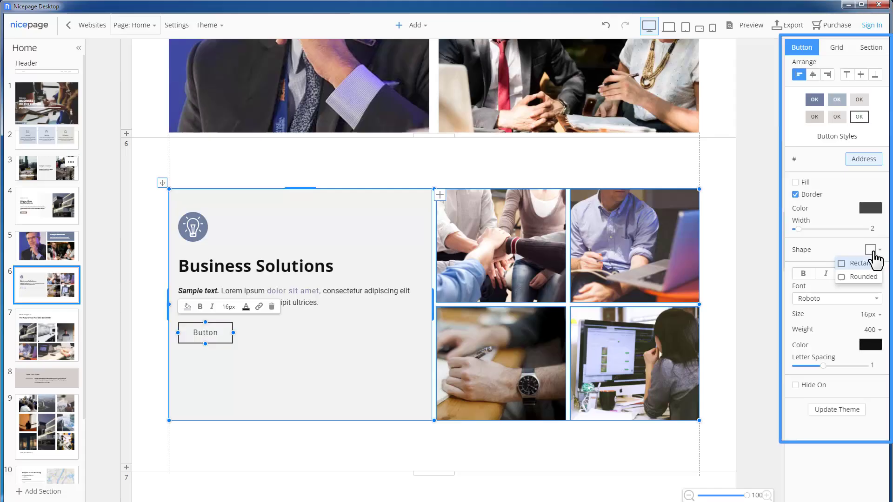
pyautogui.click(861, 277)
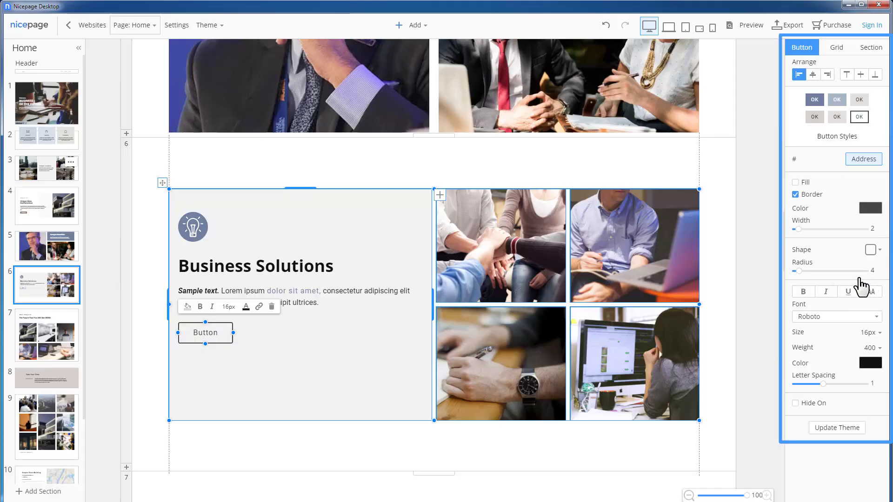
# Step: Label the button 'Read more' in 14px bold uppercase
pyautogui.write('Read more')
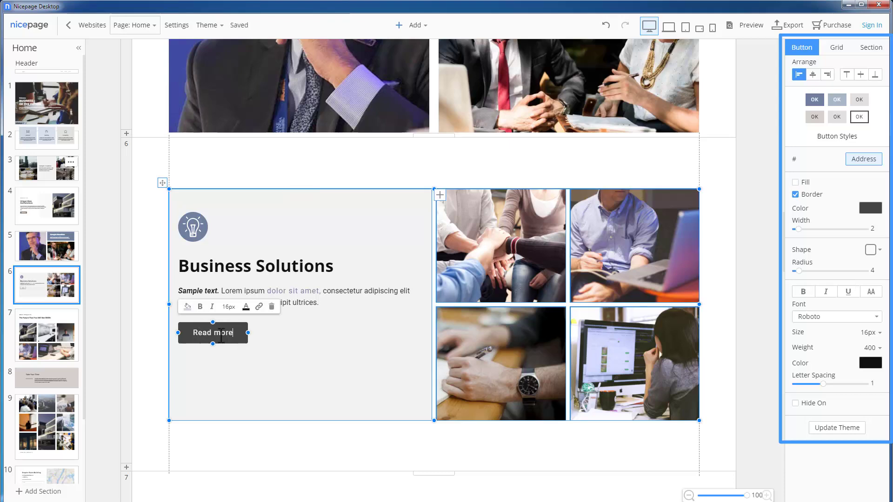
pyautogui.click(873, 292)
pyautogui.click(874, 333)
pyautogui.click(870, 200)
pyautogui.click(803, 291)
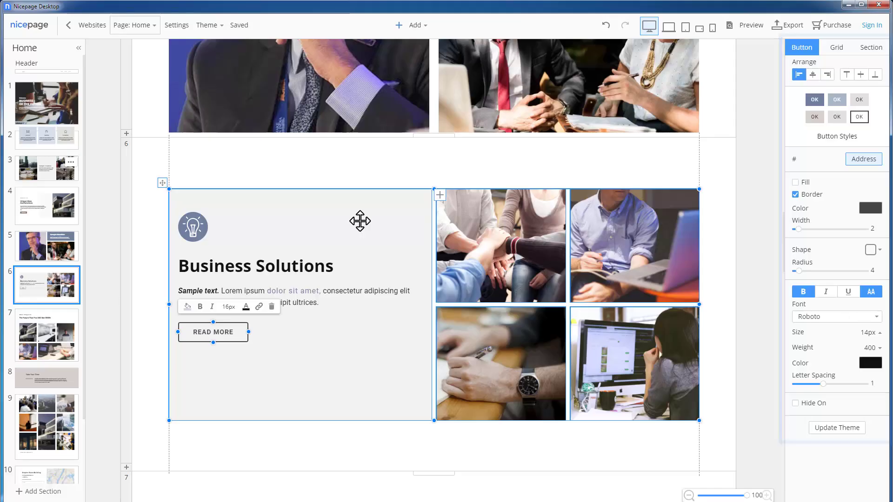
# Step: Left-align and vertically centre the cell's icon, heading, paragraph and button, checked against section.png
pyautogui.moveTo(277, 273)
pyautogui.mouseDown()
pyautogui.moveTo(392, 159)
pyautogui.moveTo(488, 253)
pyautogui.moveTo(484, 271)
pyautogui.moveTo(273, 264)
pyautogui.mouseUp()
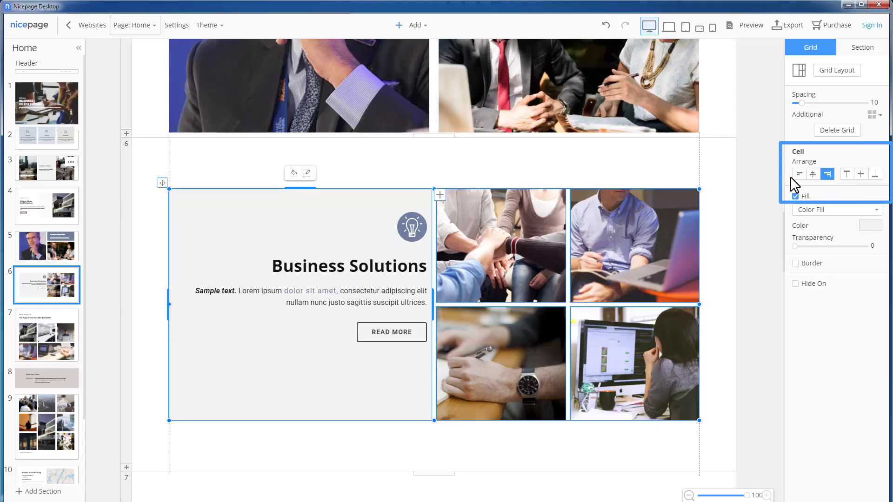
pyautogui.click(798, 176)
pyautogui.click(861, 174)
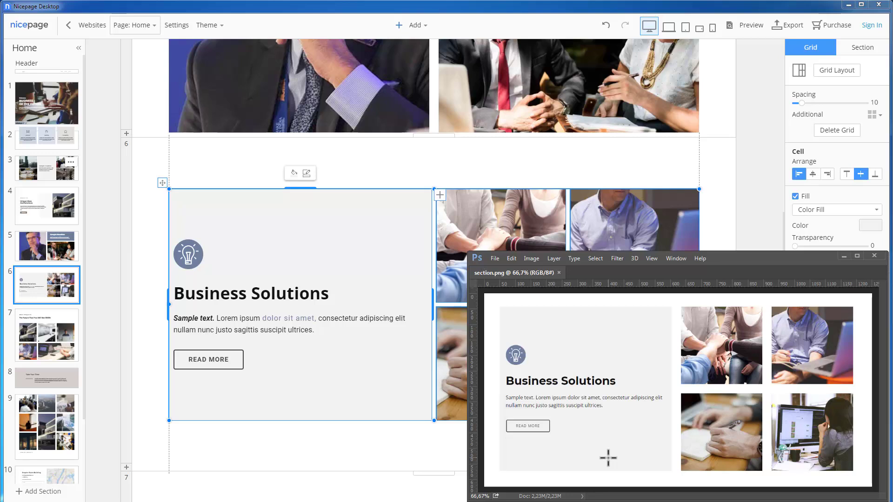
pyautogui.click(844, 256)
pyautogui.click(748, 254)
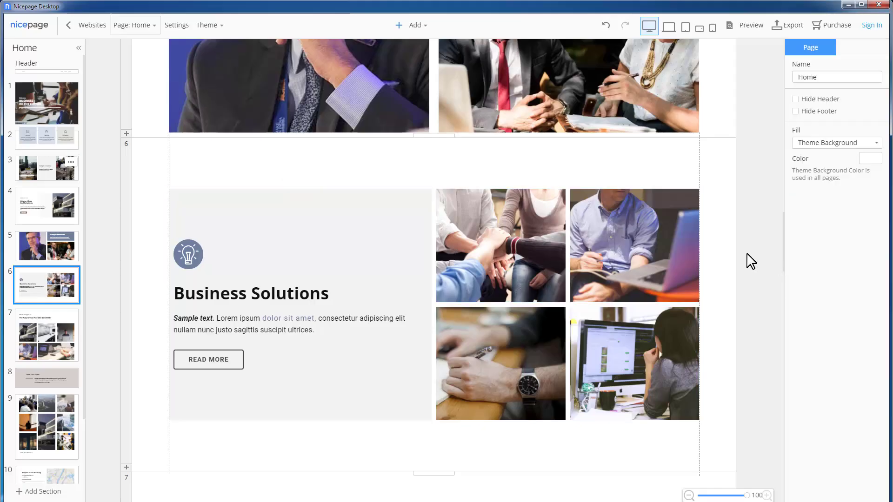
# Step: Go to the Our Projects section and preview it at laptop, tablet and phone widths
pyautogui.click(47, 329)
pyautogui.click(754, 278)
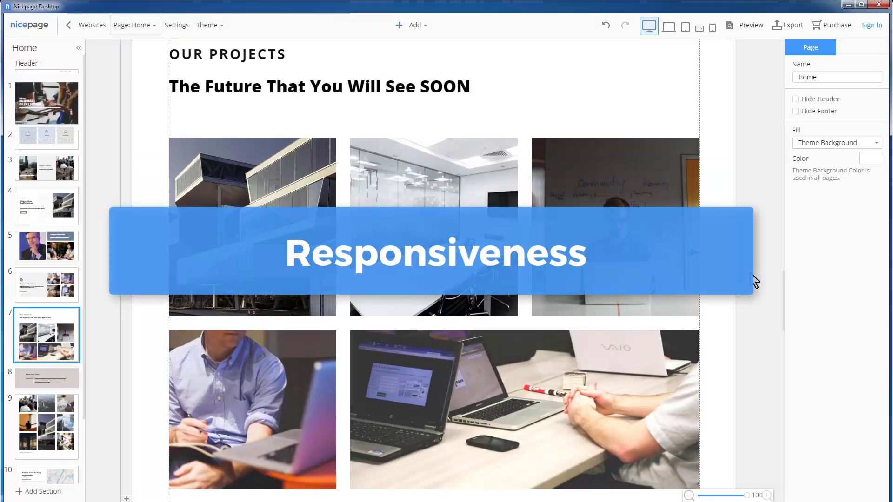
pyautogui.click(754, 278)
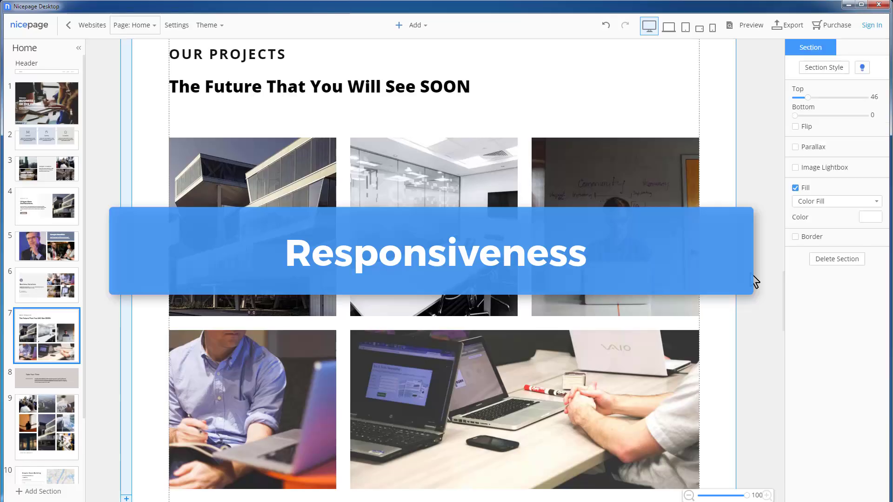
pyautogui.click(670, 28)
pyautogui.click(684, 29)
pyautogui.click(698, 30)
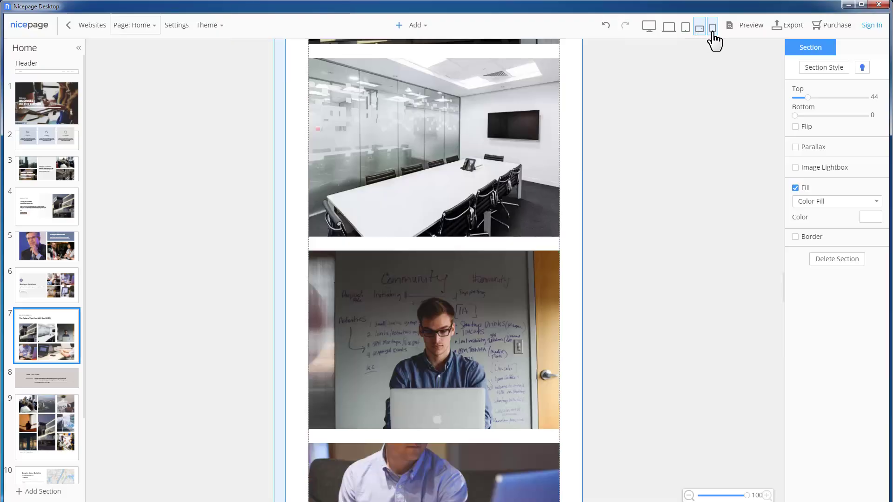
pyautogui.click(711, 28)
pyautogui.click(699, 30)
pyautogui.click(689, 159)
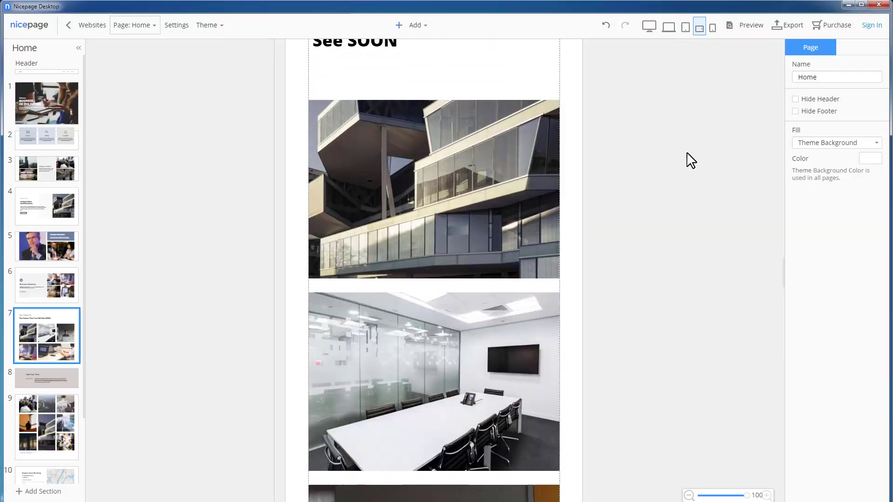
pyautogui.scroll(4, 689, 160)
pyautogui.scroll(-2, 668, 220)
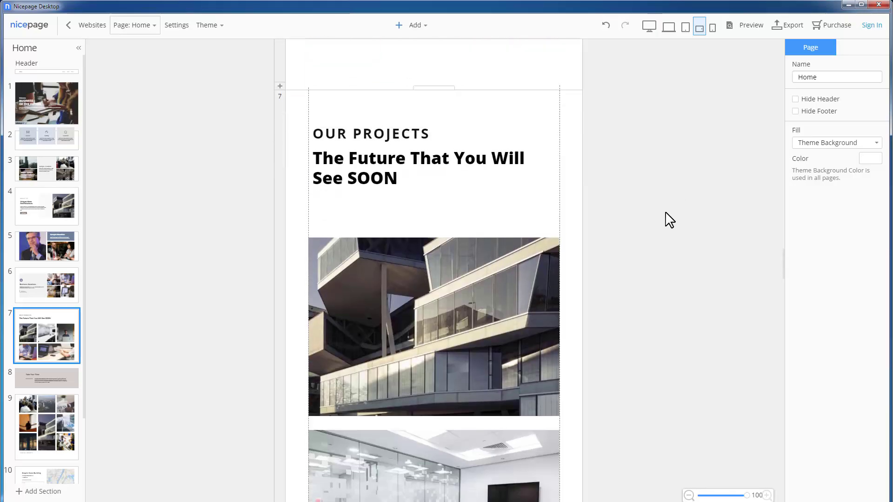
# Step: Crop the building photo upward within its grid cell
pyautogui.click(458, 327)
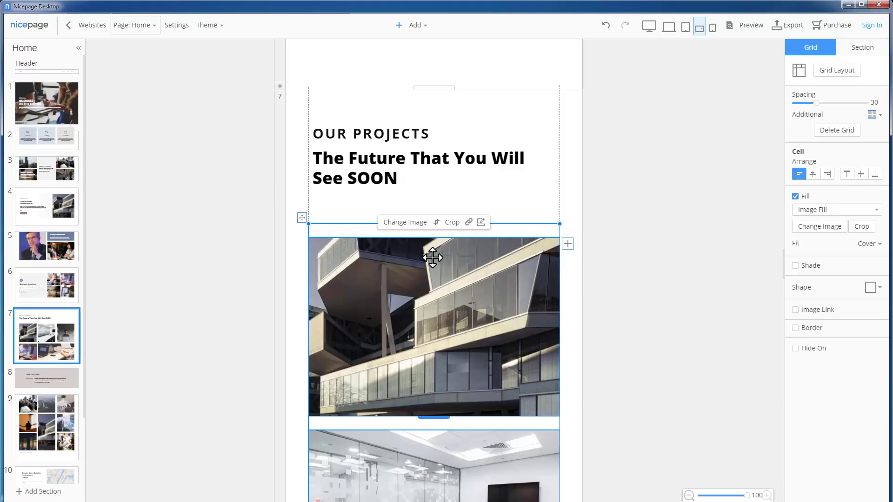
pyautogui.click(447, 231)
pyautogui.moveTo(442, 349); pyautogui.dragTo(451, 258)
pyautogui.click(435, 167)
pyautogui.click(873, 173)
pyautogui.click(685, 279)
pyautogui.scroll(-10, 686, 279)
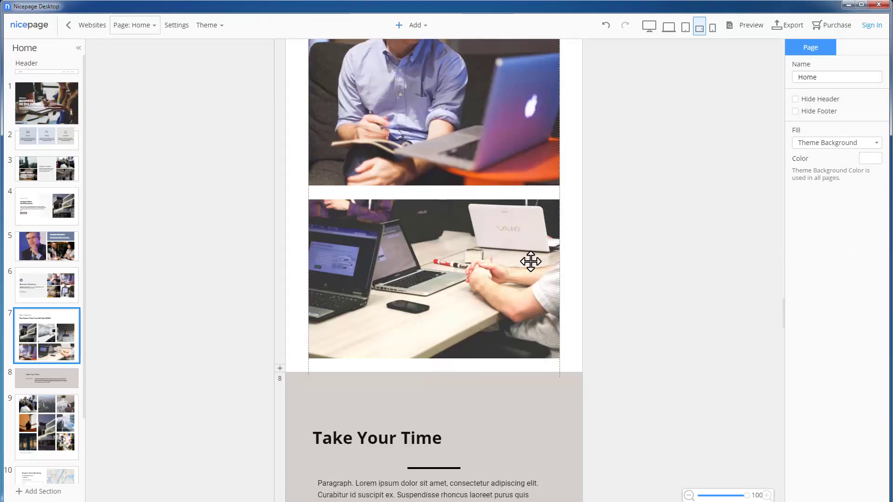
# Step: Turn on Hide On for the laptop image cell, then return to desktop width
pyautogui.click(528, 261)
pyautogui.click(795, 349)
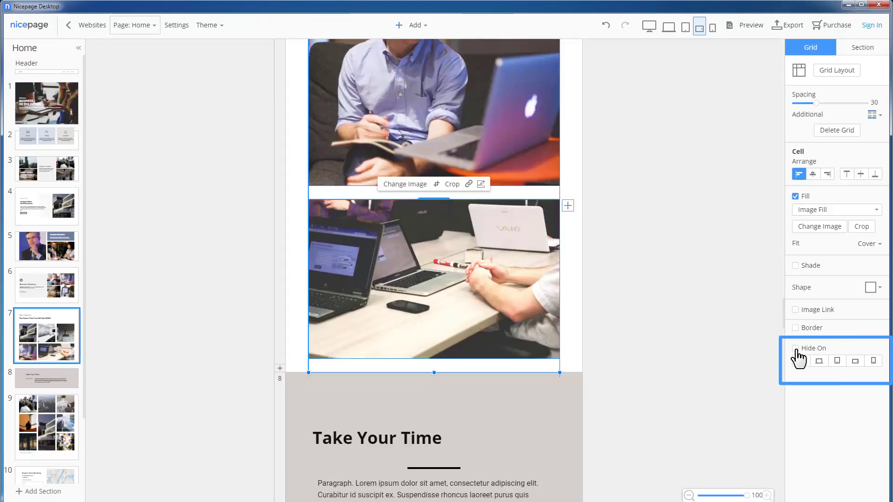
pyautogui.click(854, 361)
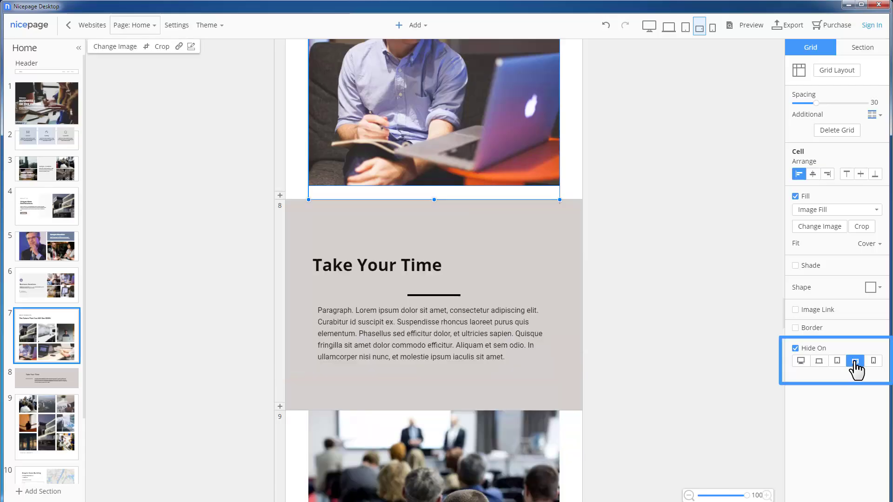
pyautogui.click(855, 363)
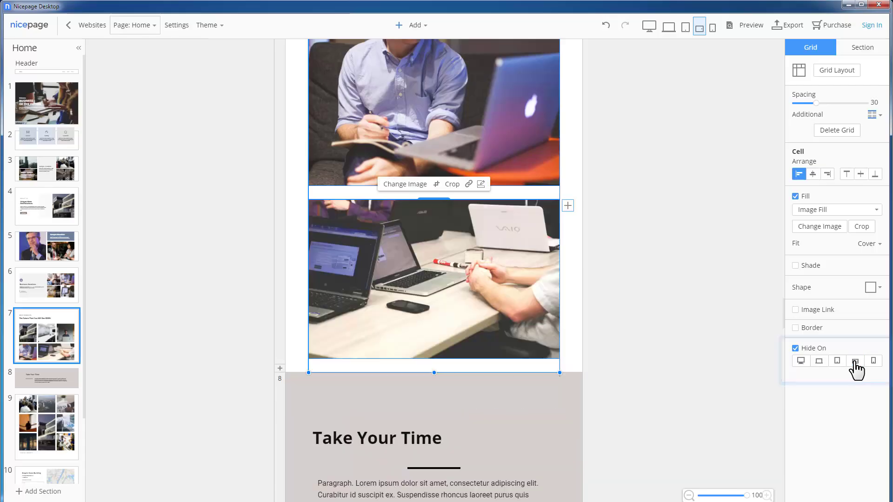
pyautogui.click(720, 350)
pyautogui.click(650, 26)
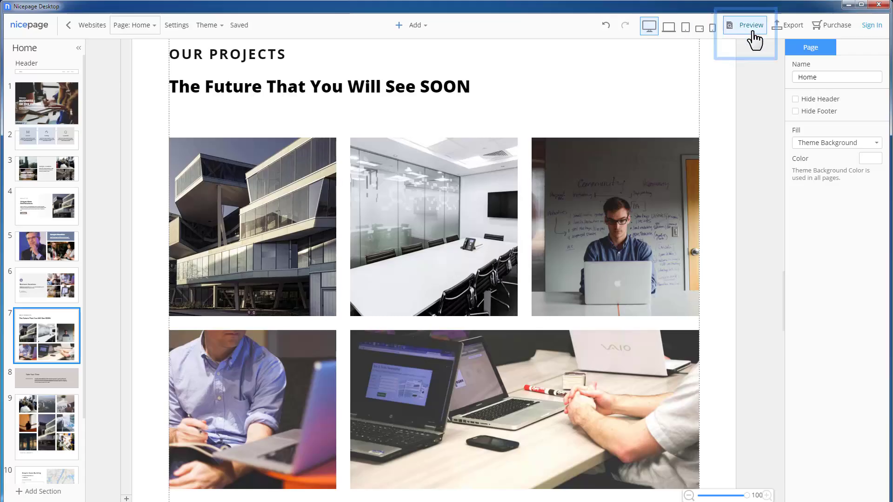
# Step: Preview the site as visitors see it, scrolling through the page
pyautogui.click(751, 25)
pyautogui.scroll(-10, 886, 128)
pyautogui.moveTo(886, 128); pyautogui.dragTo(865, 204)
pyautogui.scroll(15, 865, 204)
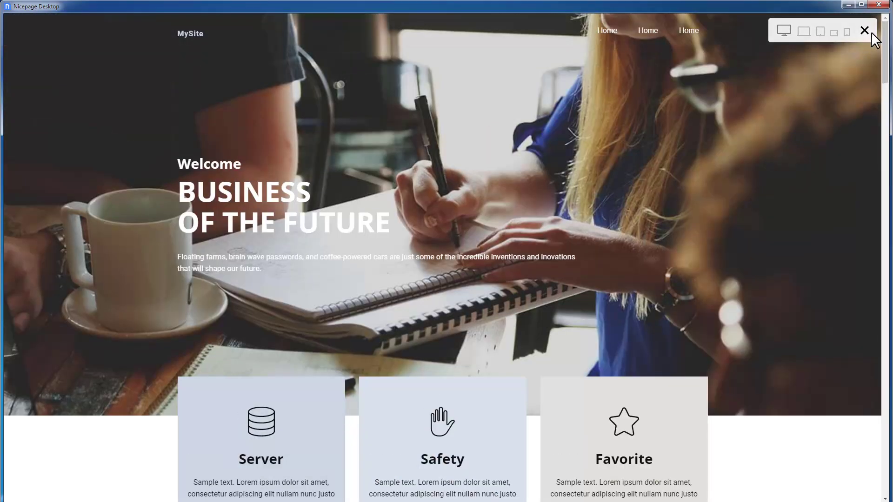
pyautogui.click(864, 30)
# Step: Review the Home page's SEO keywords, then bring up the Export dialog
pyautogui.click(175, 26)
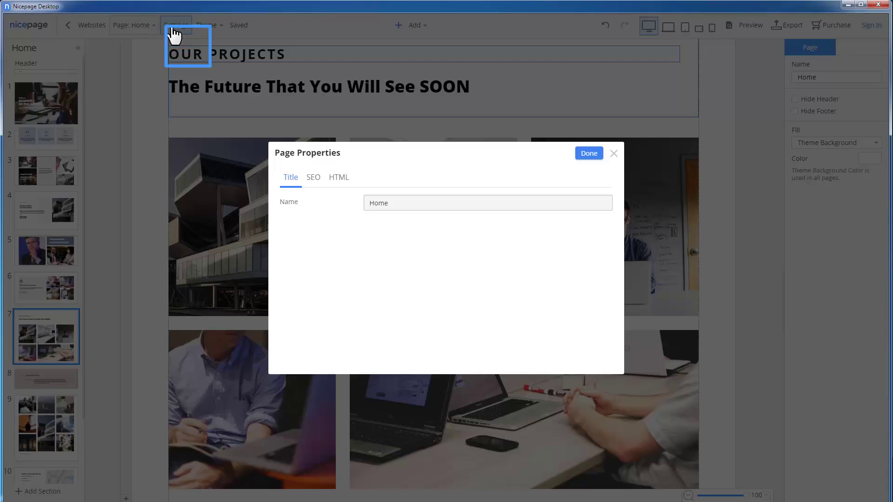
pyautogui.click(312, 179)
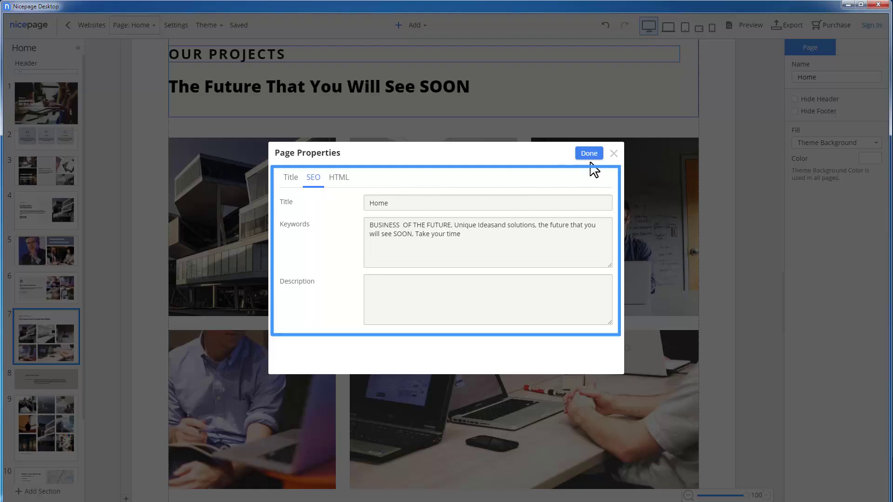
pyautogui.click(589, 154)
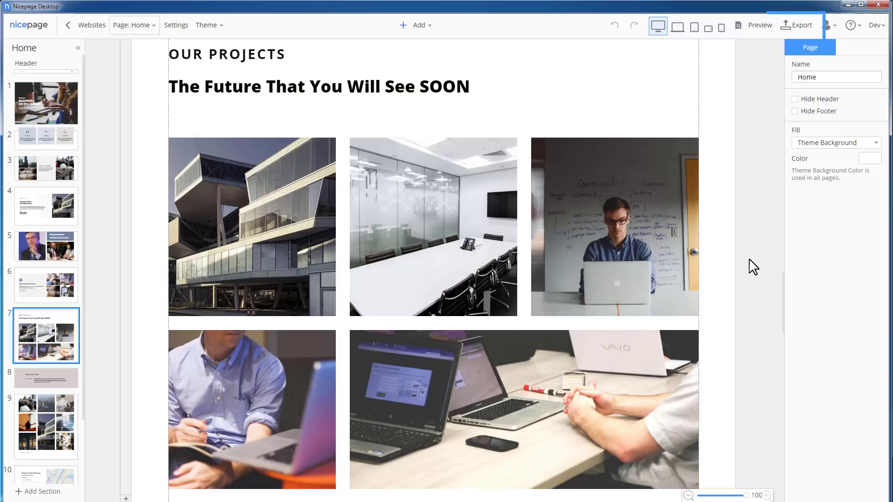
pyautogui.click(798, 27)
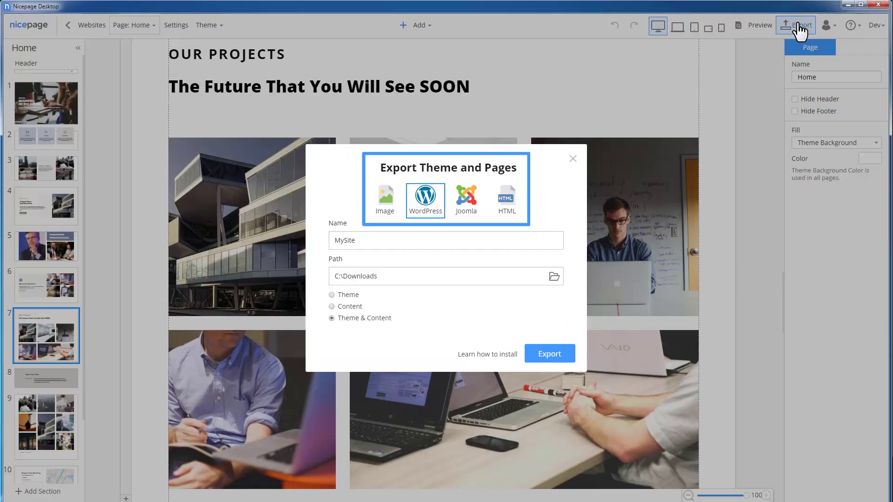
# Step: Export MySite to C:\Downloads as a WordPress theme with Theme & Content
pyautogui.click(386, 209)
pyautogui.click(465, 199)
pyautogui.click(423, 199)
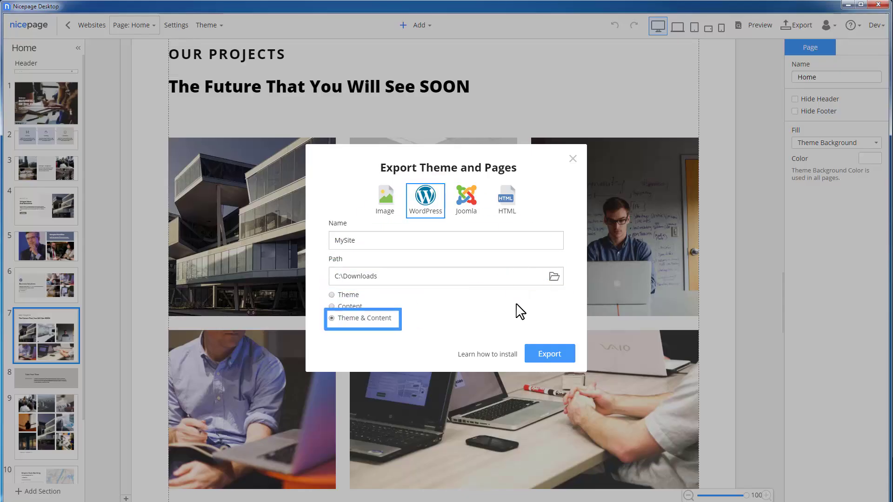
pyautogui.click(548, 355)
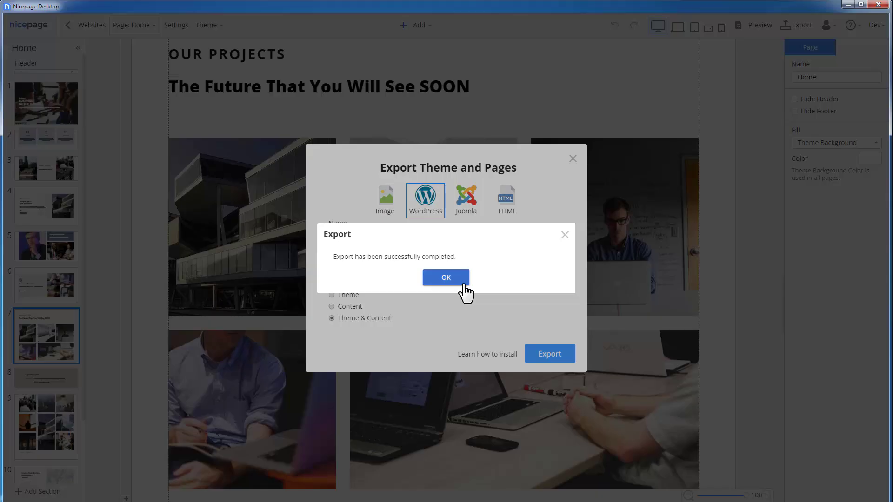
pyautogui.click(445, 278)
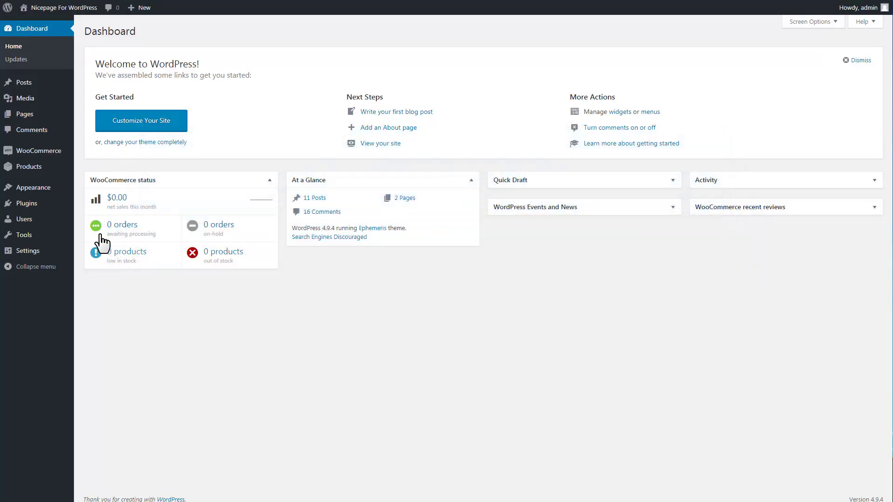
# Step: Upload and install the MySite.zip theme in WordPress
pyautogui.moveTo(53, 191)
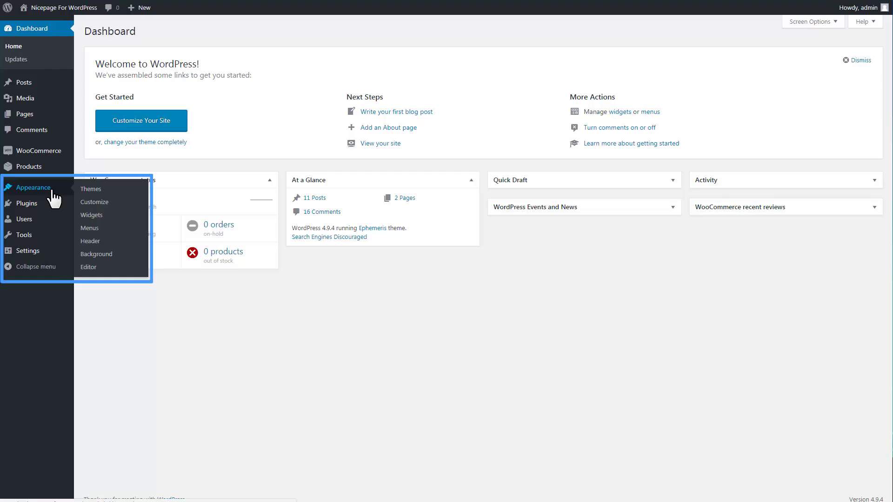
pyautogui.click(90, 190)
pyautogui.click(178, 33)
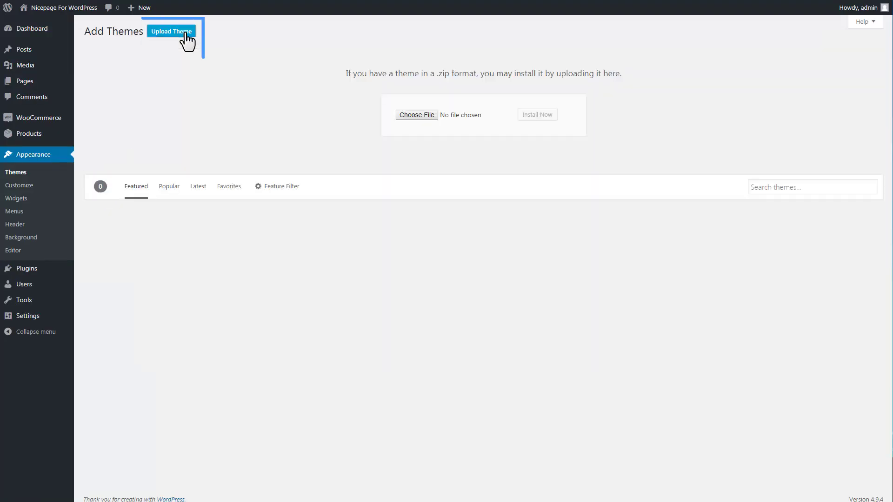
pyautogui.click(421, 117)
pyautogui.click(343, 158)
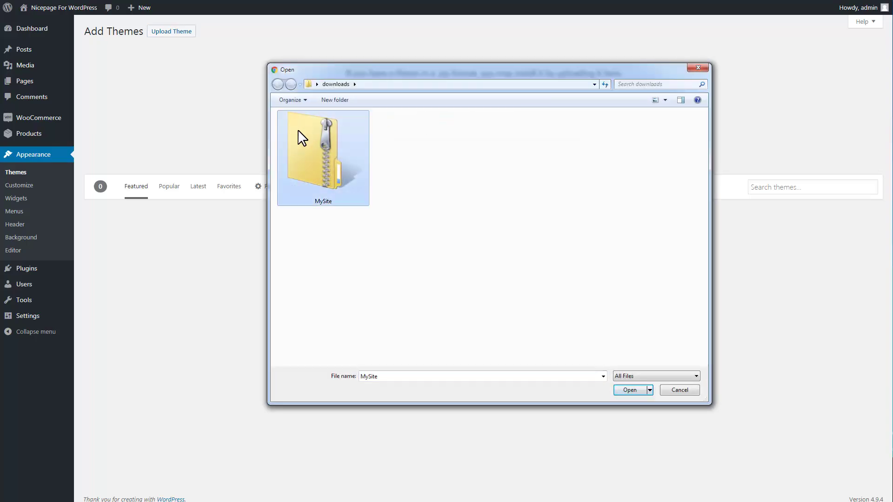
pyautogui.click(633, 392)
pyautogui.click(548, 118)
# Step: Activate the MySite theme and install its required Nicepage plugin
pyautogui.click(127, 95)
pyautogui.click(225, 104)
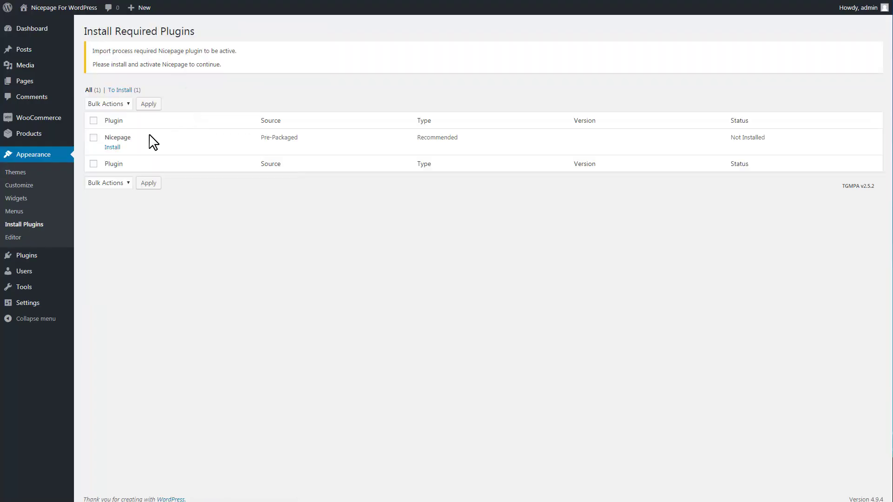
pyautogui.click(112, 148)
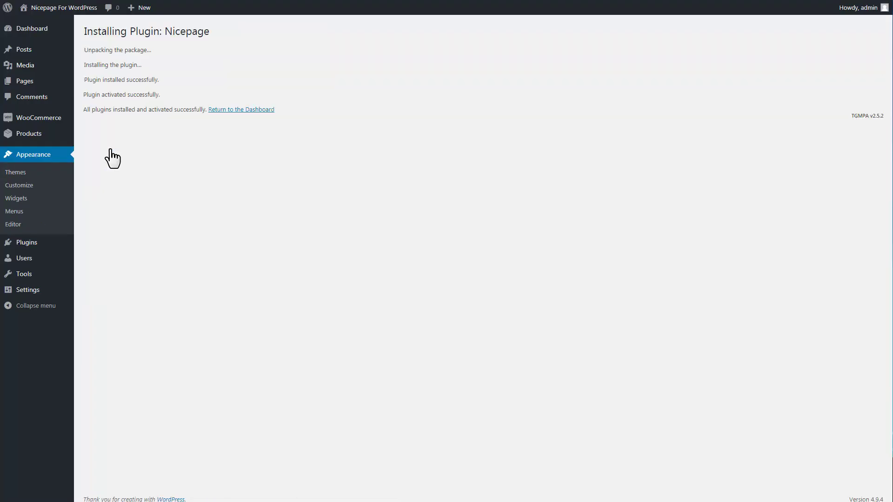
pyautogui.click(239, 108)
pyautogui.moveTo(43, 184)
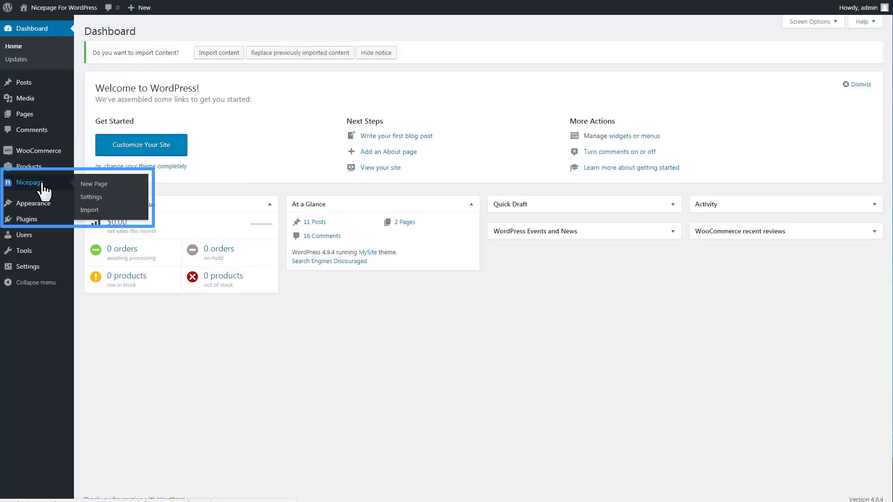
# Step: Import the exported content from the Pages notice and open the new Home page in Edit Page
pyautogui.click(21, 115)
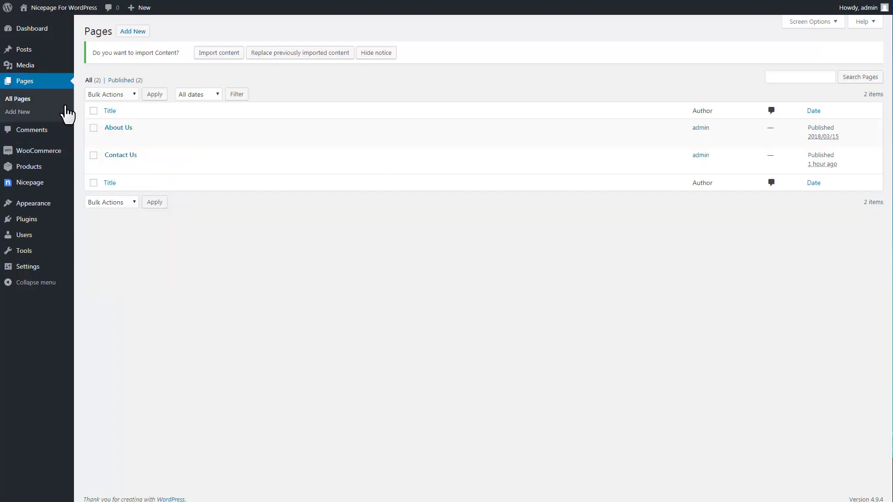
pyautogui.click(227, 60)
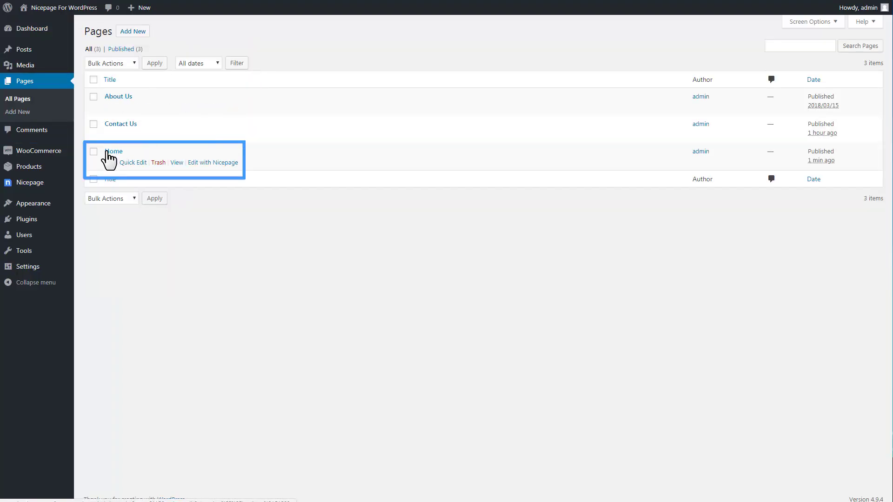
pyautogui.click(108, 154)
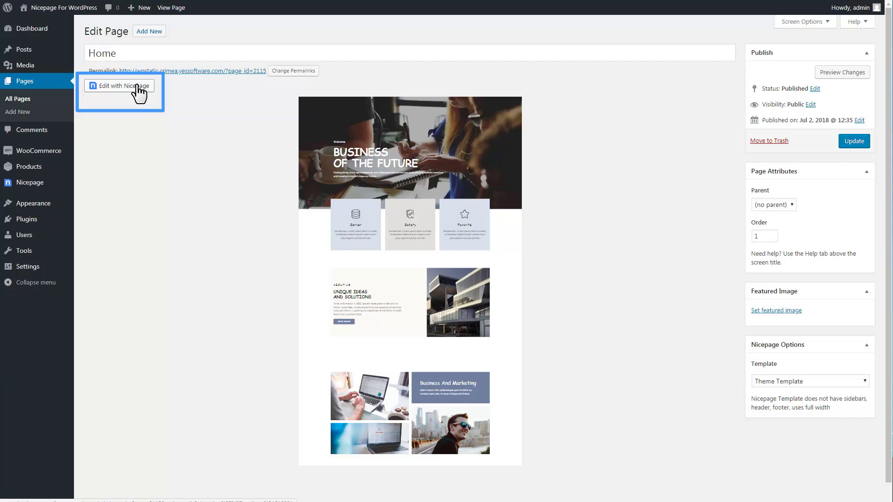
# Step: Open the Home page in the Nicepage builder, preview it scrolled through, then return to editing
pyautogui.click(138, 86)
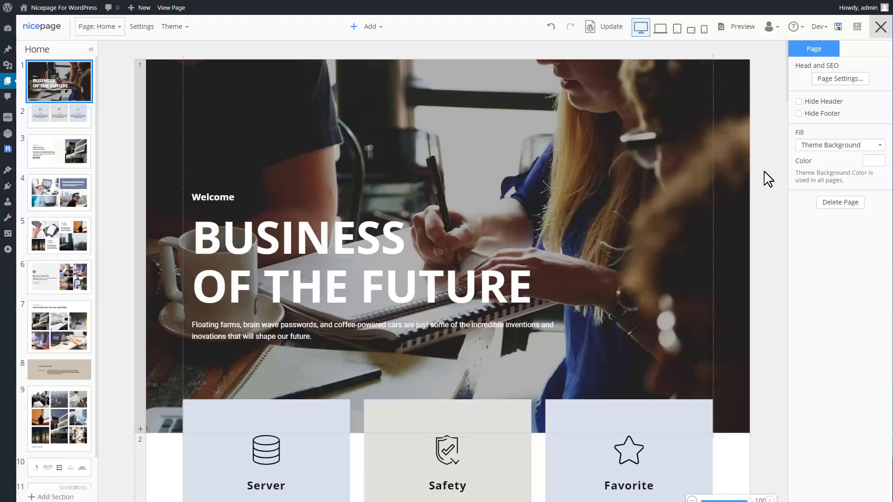
pyautogui.click(737, 31)
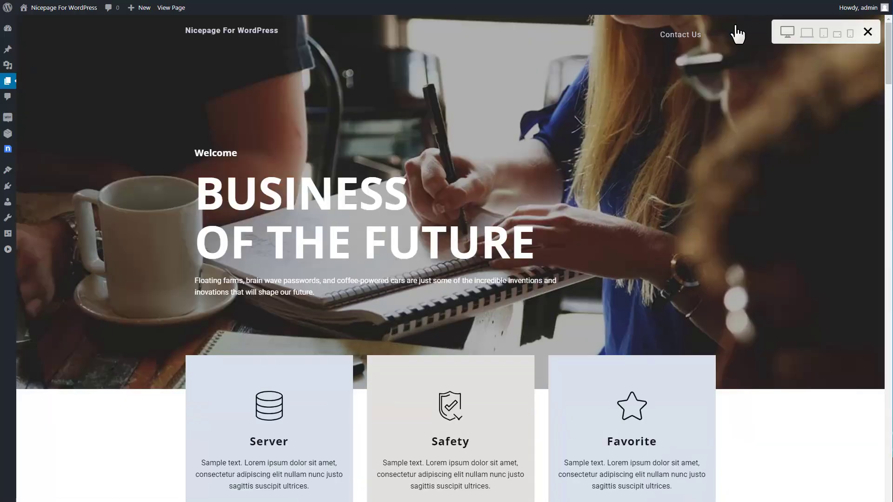
pyautogui.scroll(-2, 889, 54)
pyautogui.moveTo(889, 53); pyautogui.dragTo(886, 33)
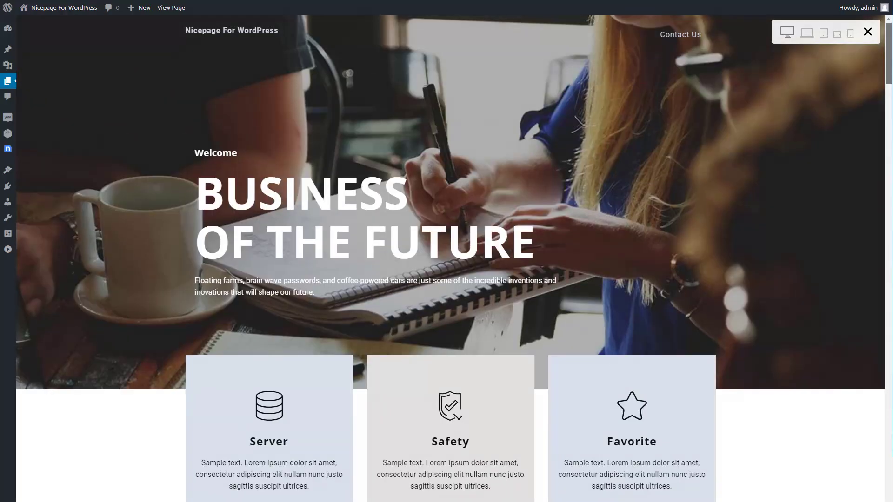
pyautogui.click(867, 31)
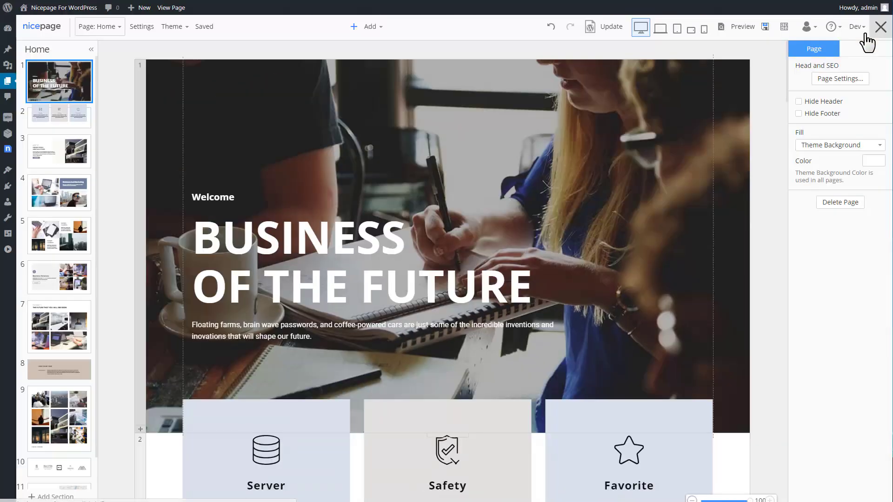